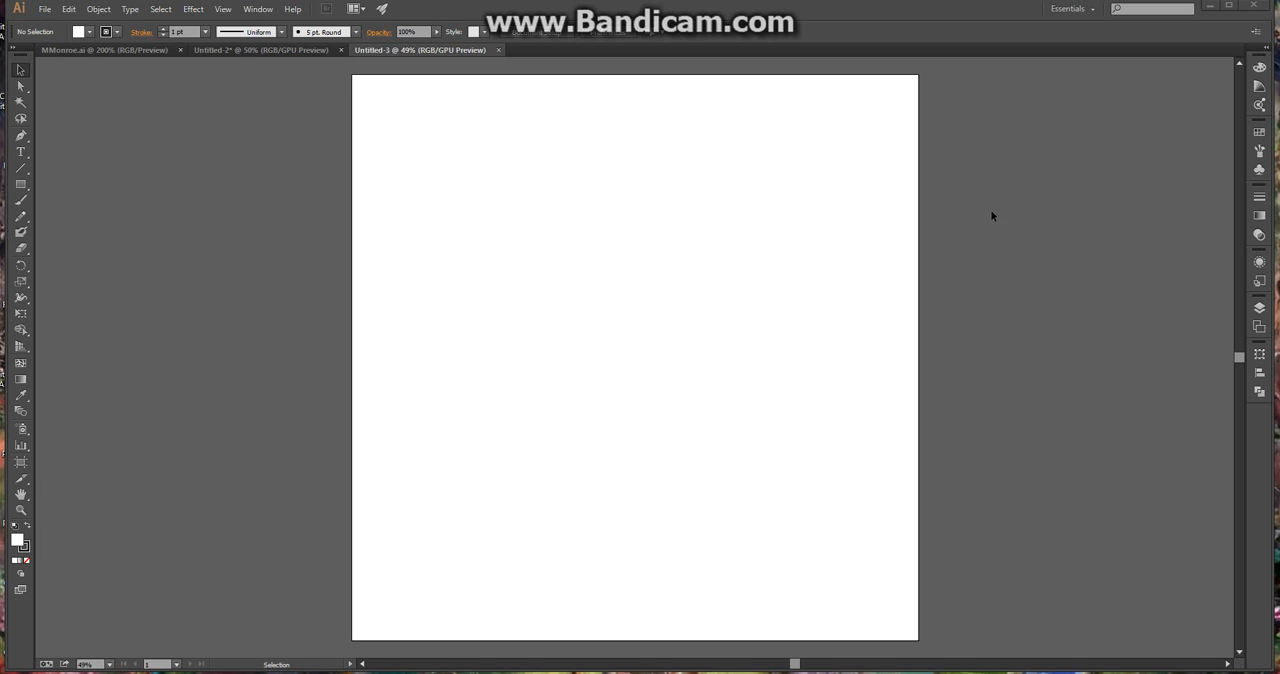
{"action": "left_click", "coordinate": [45, 10]}
{"action": "left_click", "coordinate": [67, 24]}
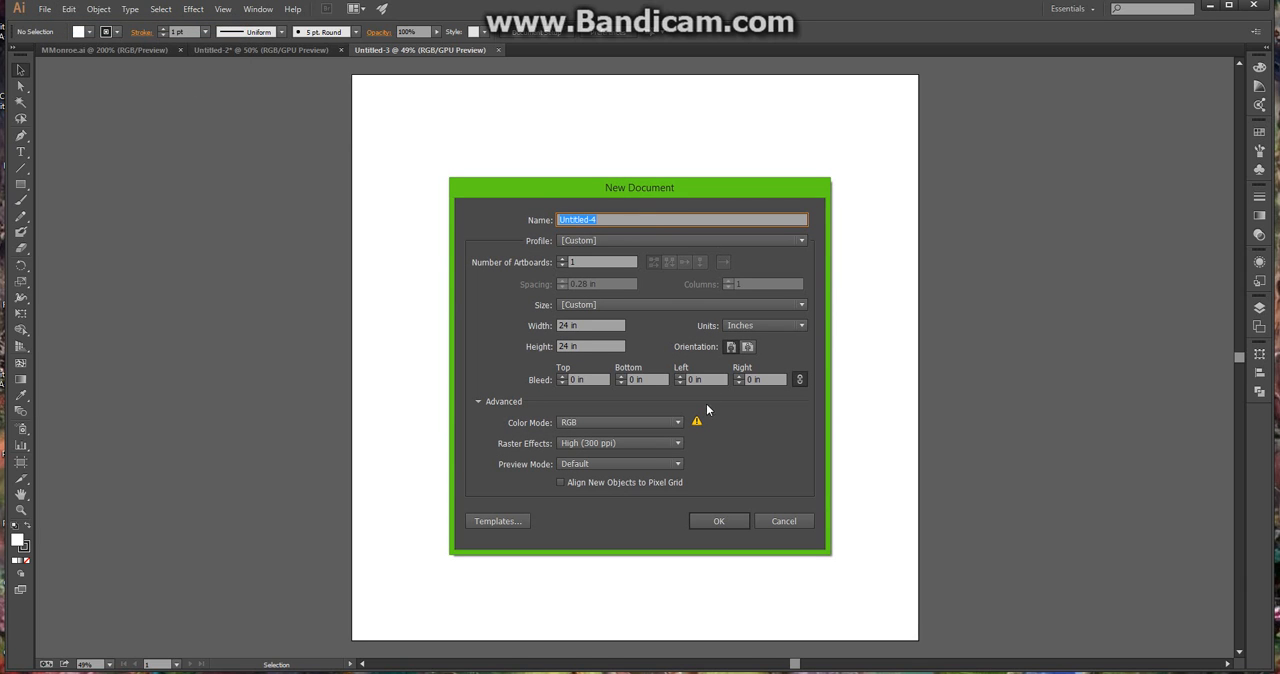
{"action": "left_click", "coordinate": [642, 421]}
{"action": "left_click", "coordinate": [643, 421]}
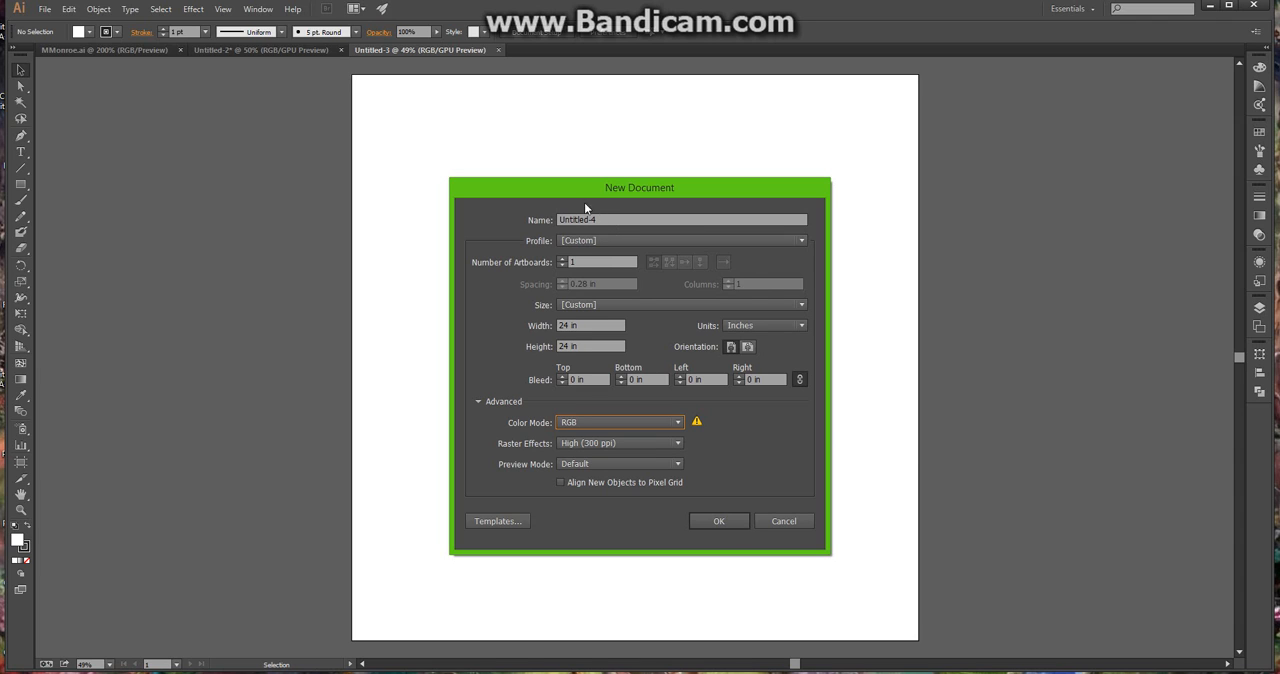
{"action": "left_click", "coordinate": [747, 348]}
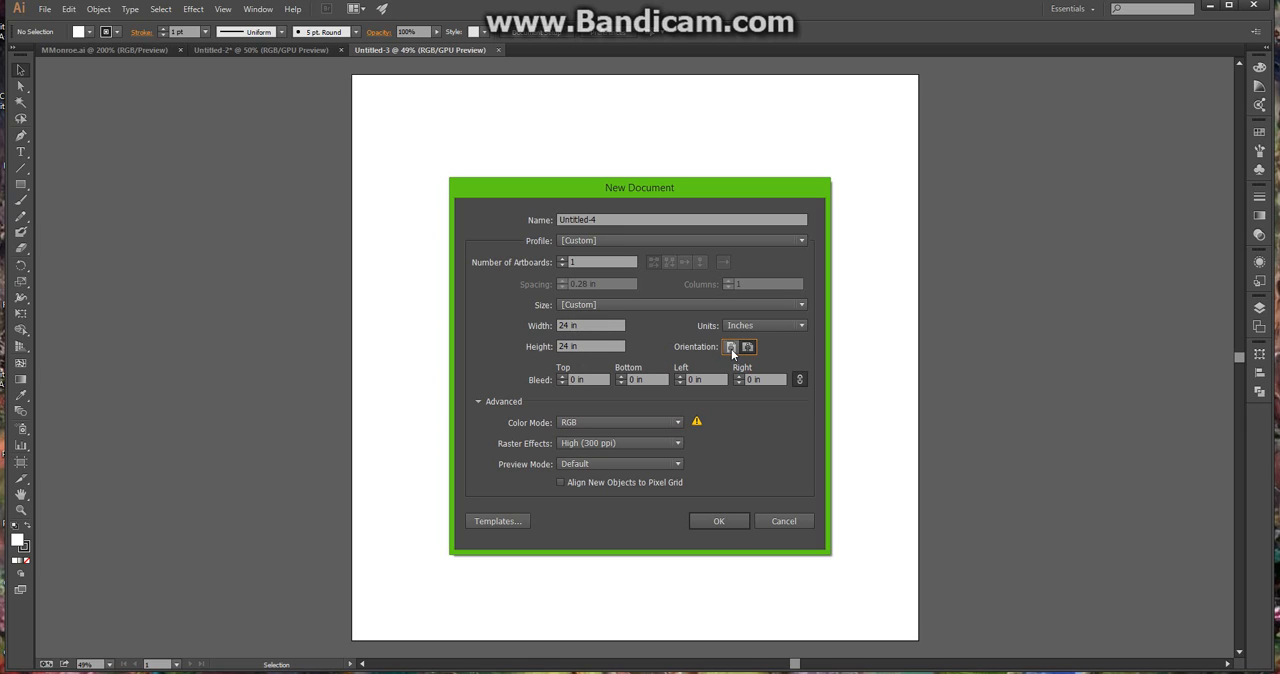
{"action": "left_click", "coordinate": [731, 347]}
{"action": "left_click", "coordinate": [784, 526]}
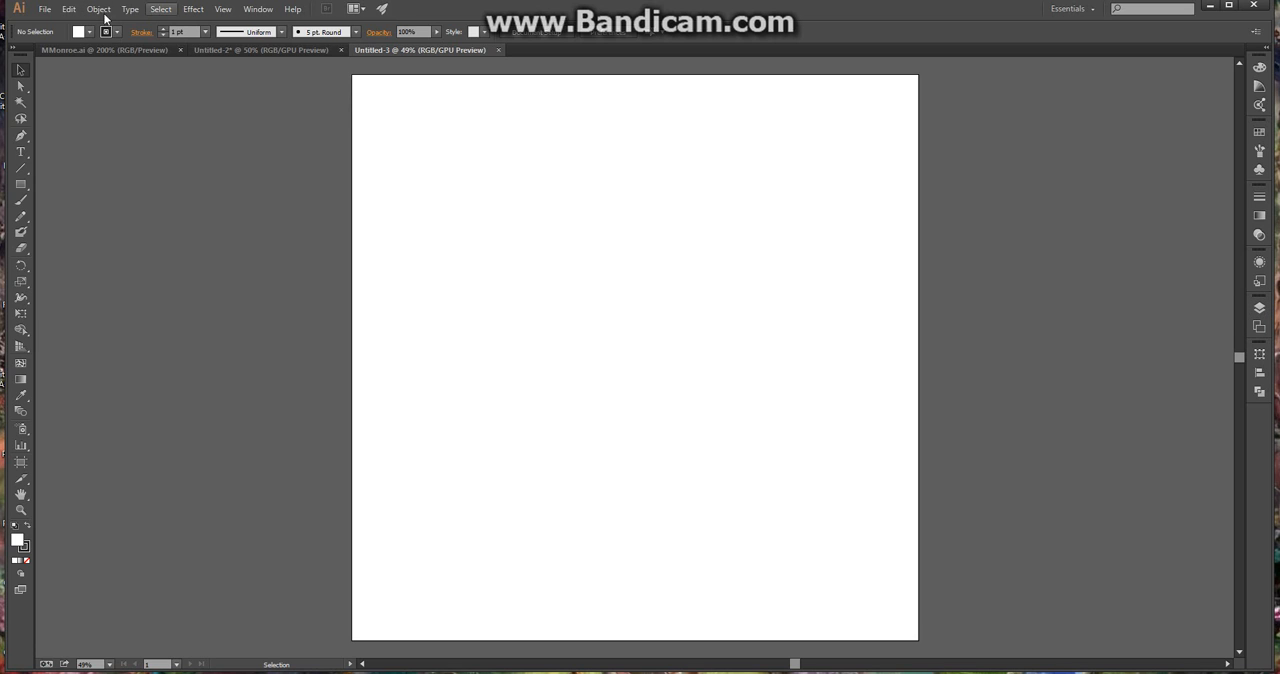
Open the image Best-Marilyn-Monroe-Movies.jpg from the Desktop
{"action": "left_click", "coordinate": [44, 12]}
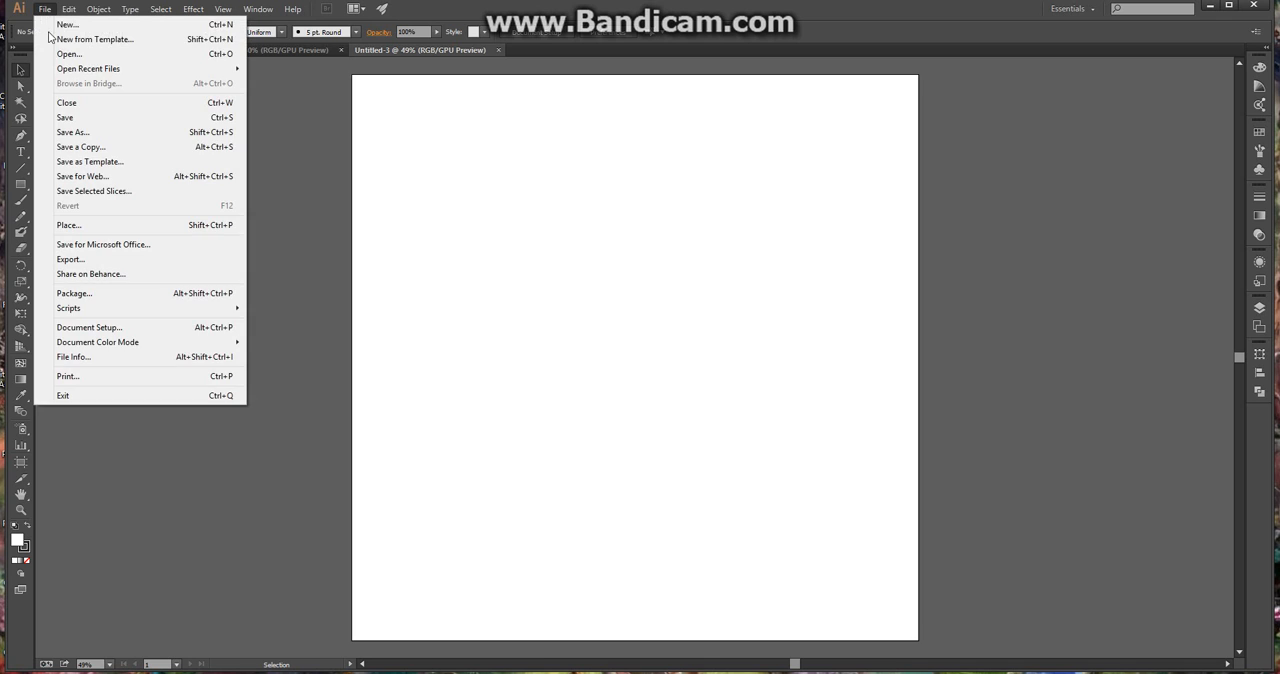
{"action": "left_click", "coordinate": [60, 55]}
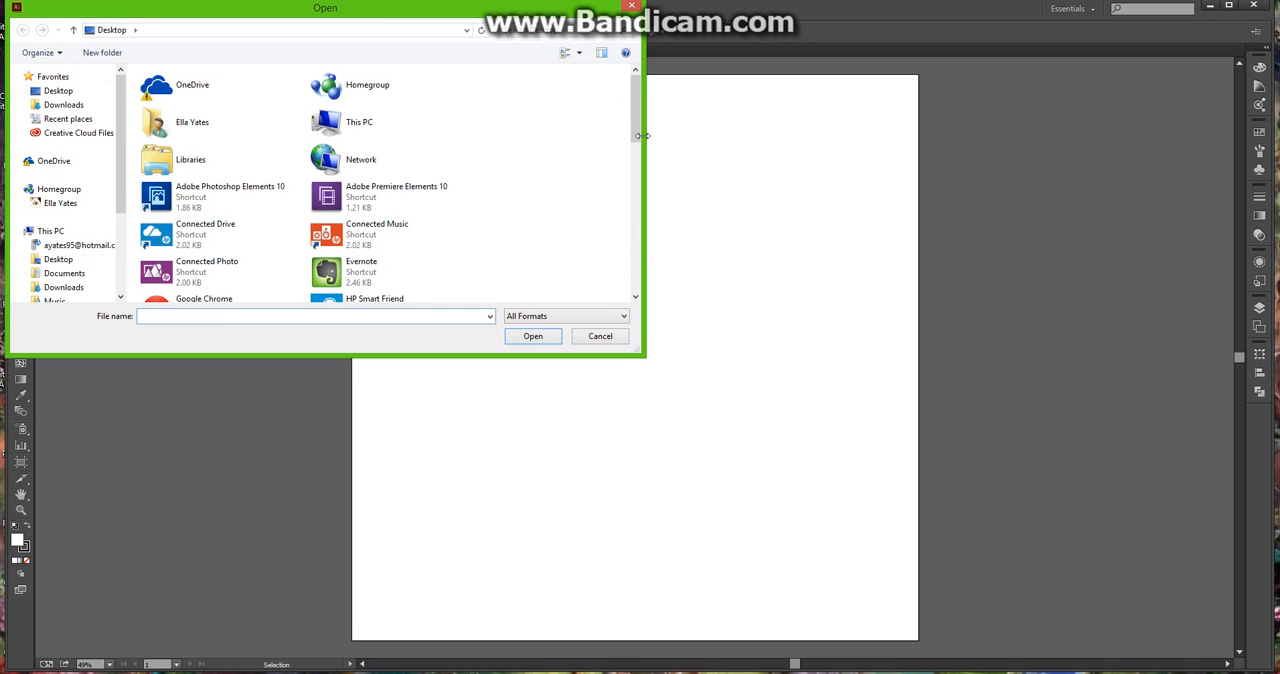
{"action": "left_click_drag", "start_coordinate": [634, 140], "coordinate": [624, 257]}
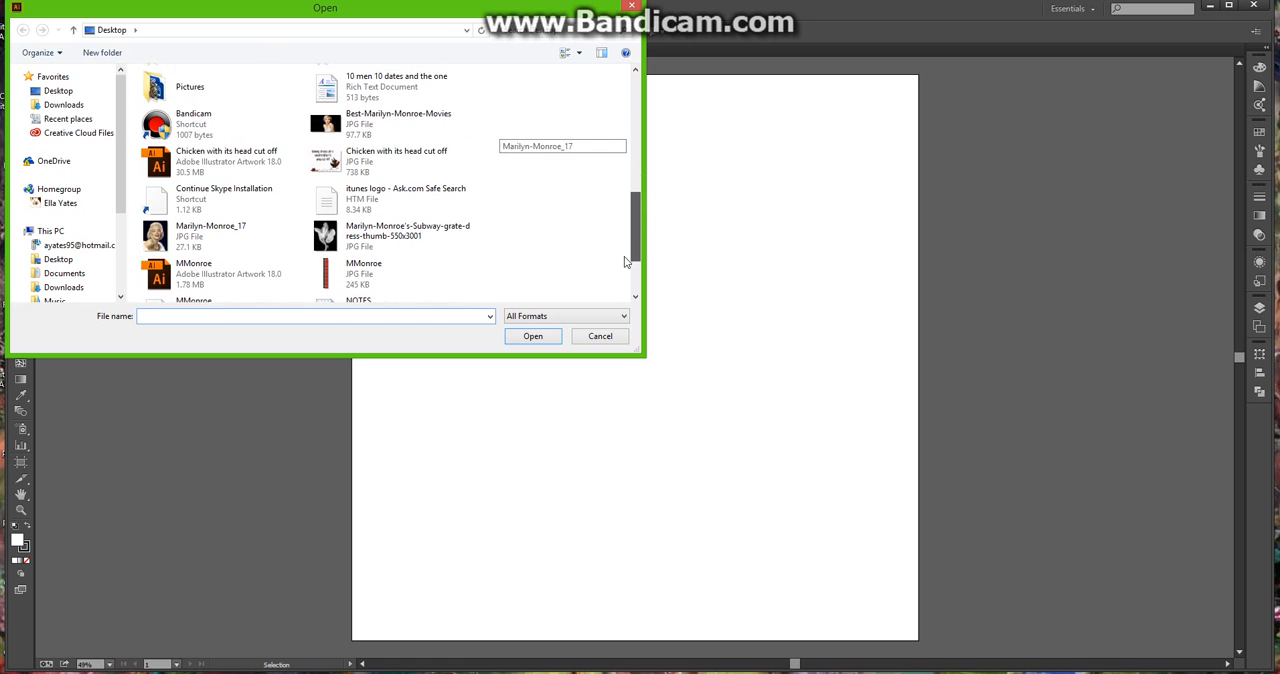
{"action": "left_click", "coordinate": [372, 132]}
{"action": "left_click", "coordinate": [533, 337]}
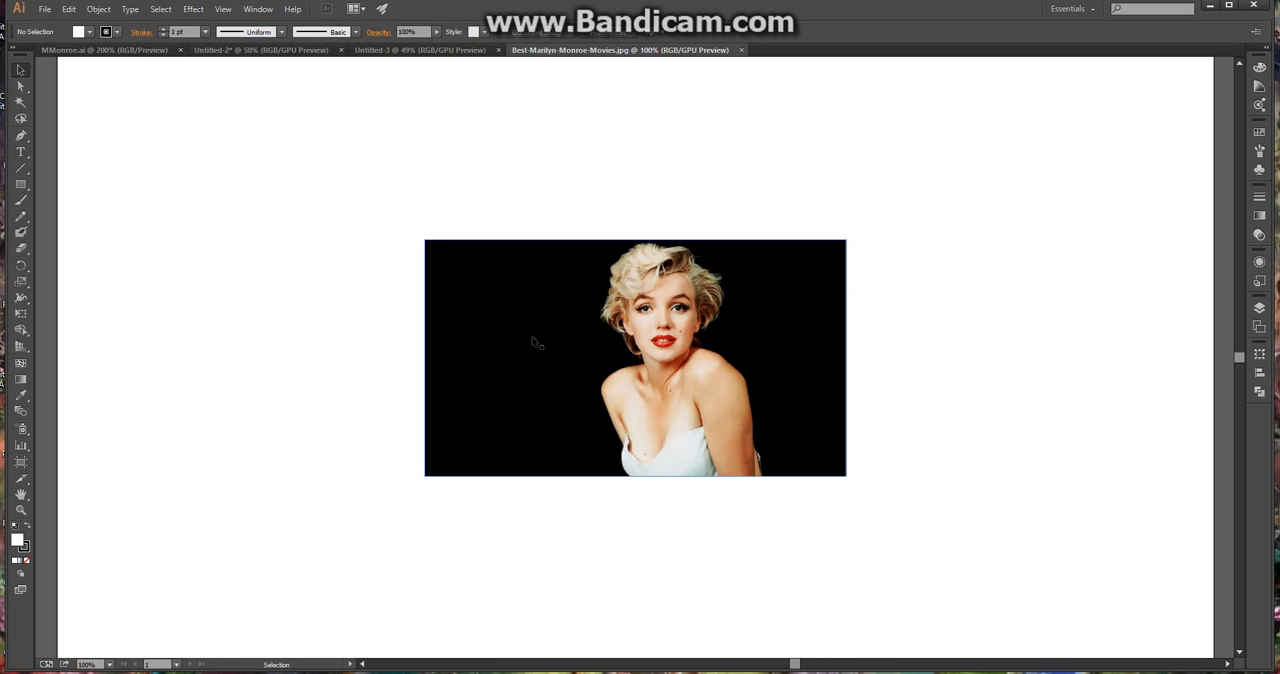
Add five new layers above the Marilyn Monroe image layer and make Layer 2 the active layer
{"action": "scroll", "coordinate": [777, 392], "scroll_direction": "up", "scroll_amount": 1}
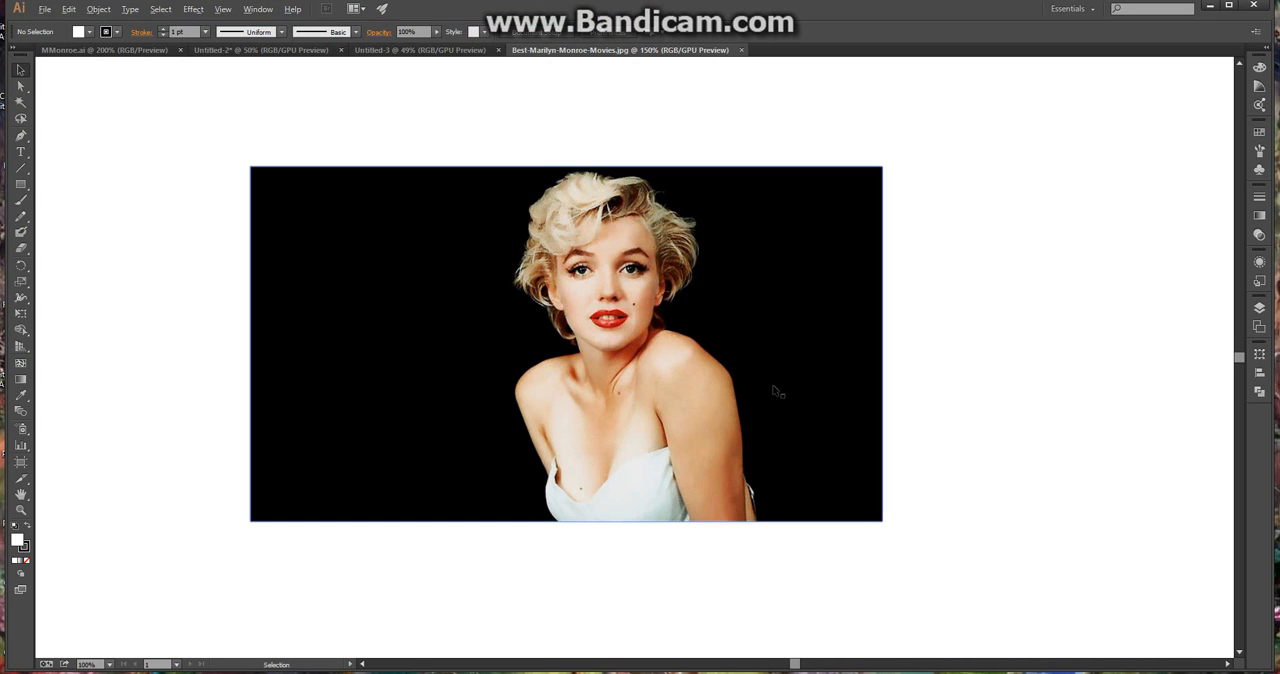
{"action": "scroll", "coordinate": [777, 392], "scroll_direction": "up", "scroll_amount": 1}
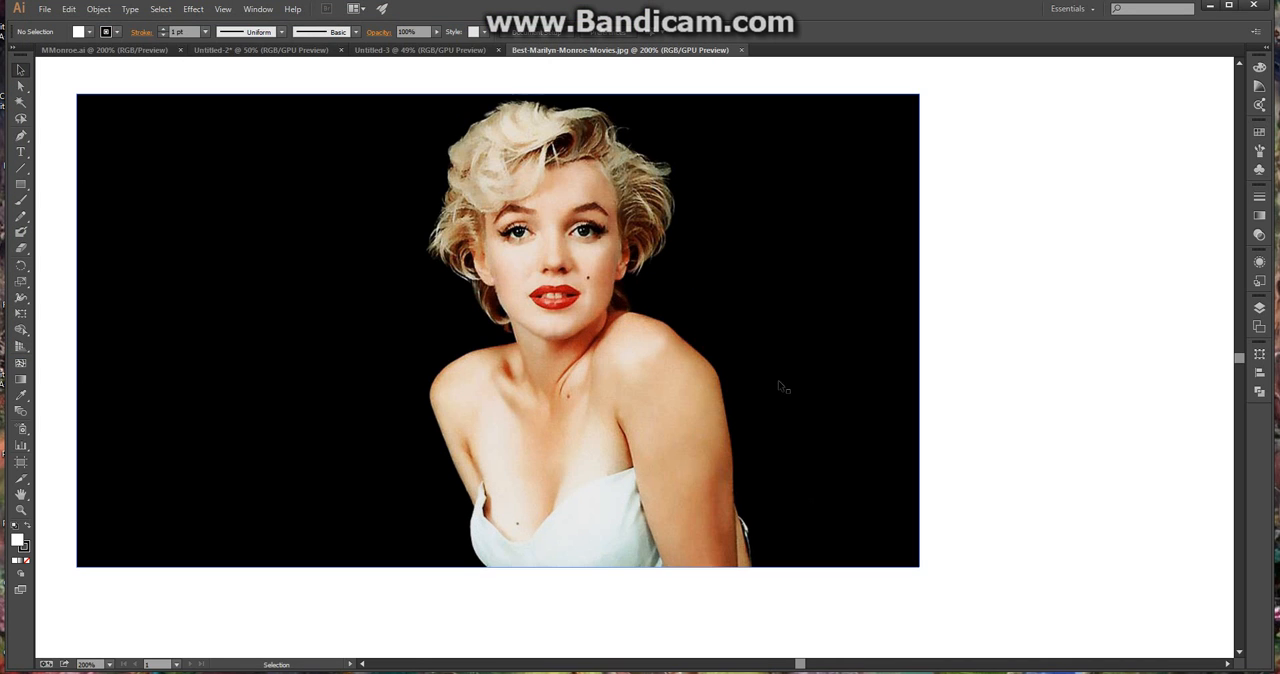
{"action": "left_click", "coordinate": [1258, 309]}
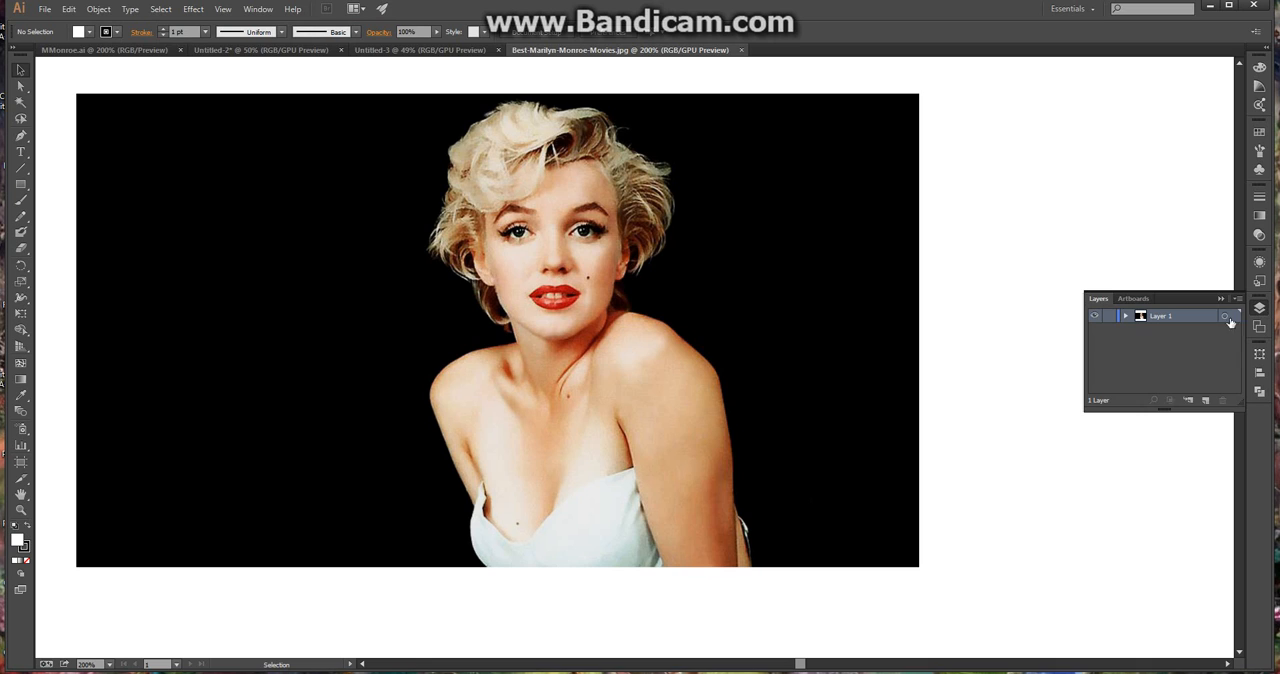
{"action": "left_click", "coordinate": [1206, 401]}
{"action": "left_click", "coordinate": [1206, 401]}
{"action": "left_click", "coordinate": [1206, 401]}
{"action": "left_click", "coordinate": [1206, 401]}
{"action": "left_click", "coordinate": [1206, 401]}
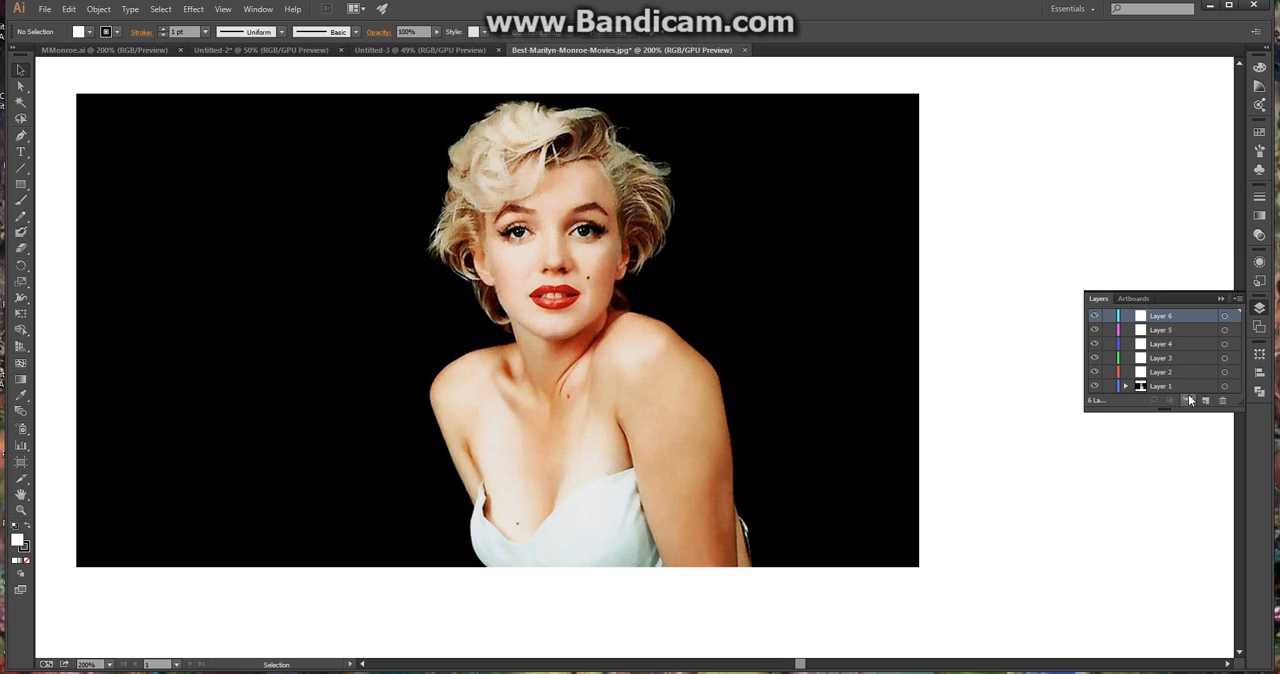
{"action": "left_click", "coordinate": [1189, 373]}
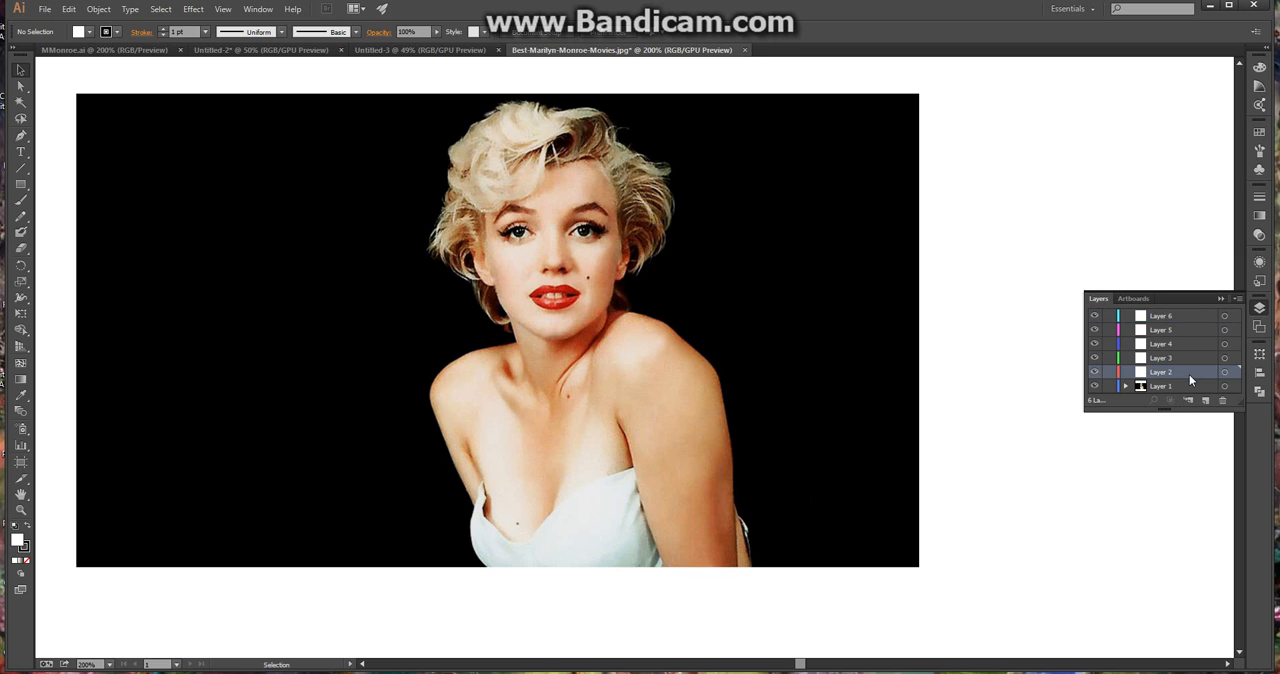
{"action": "left_click", "coordinate": [20, 135]}
{"action": "double_click", "coordinate": [17, 542]}
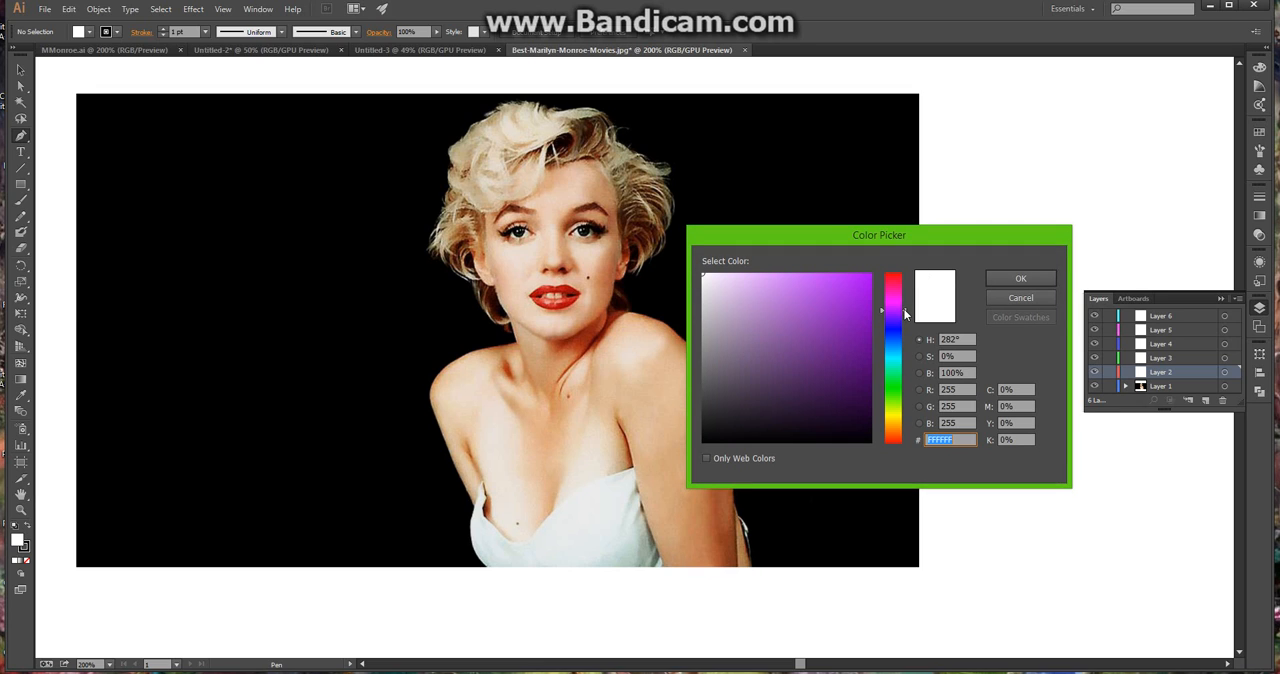
{"action": "mouse_move", "coordinate": [908, 313]}
{"action": "left_mouse_down"}
{"action": "mouse_move", "coordinate": [912, 443]}
{"action": "mouse_move", "coordinate": [906, 270]}
{"action": "left_mouse_up"}
{"action": "left_click", "coordinate": [1008, 298]}
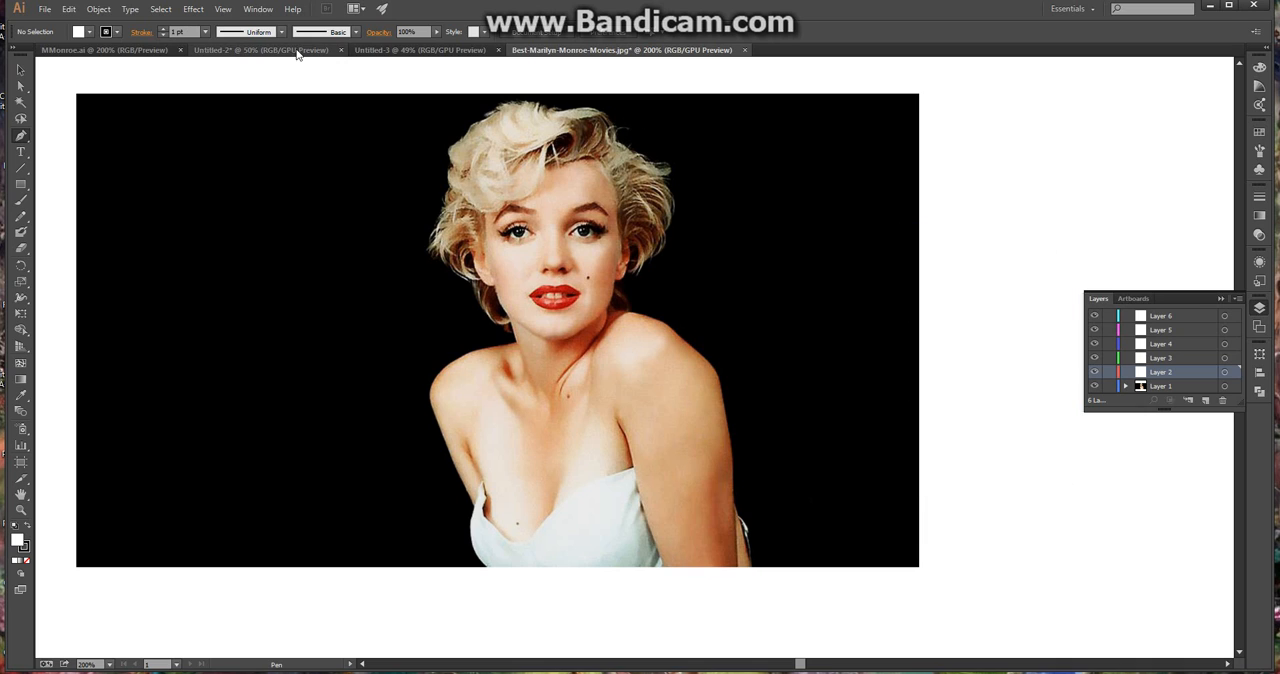
Switch to the blank Untitled-3 document and draw a square of about 4.45 in near the artboard's upper-left corner, then deselect it
{"action": "left_click", "coordinate": [366, 50]}
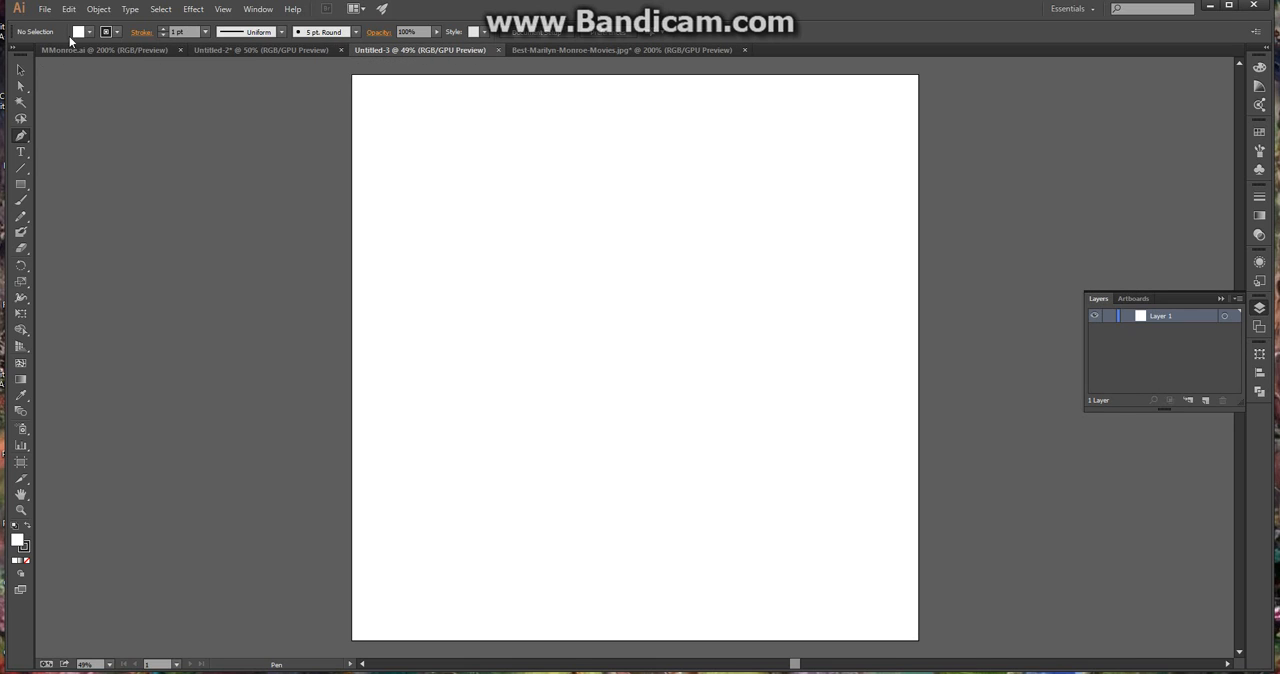
{"action": "left_click", "coordinate": [30, 186]}
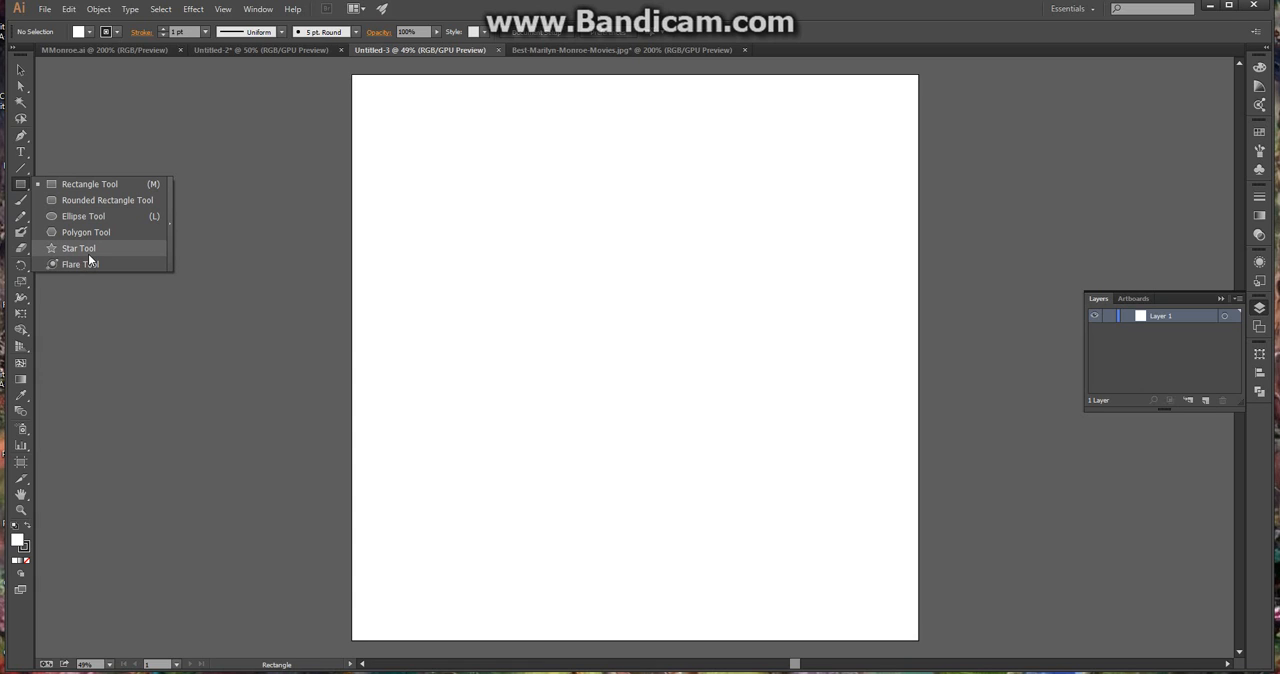
{"action": "left_click", "coordinate": [94, 183]}
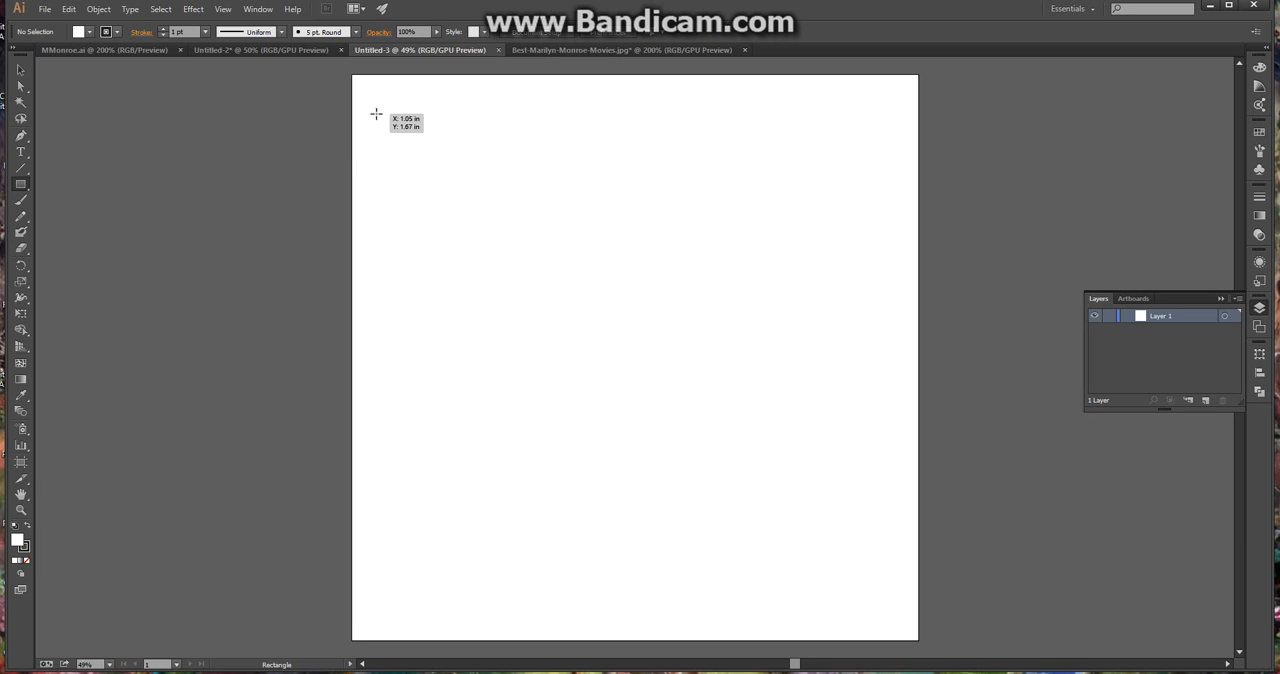
{"action": "left_click_drag", "start_coordinate": [376, 114], "coordinate": [453, 219]}
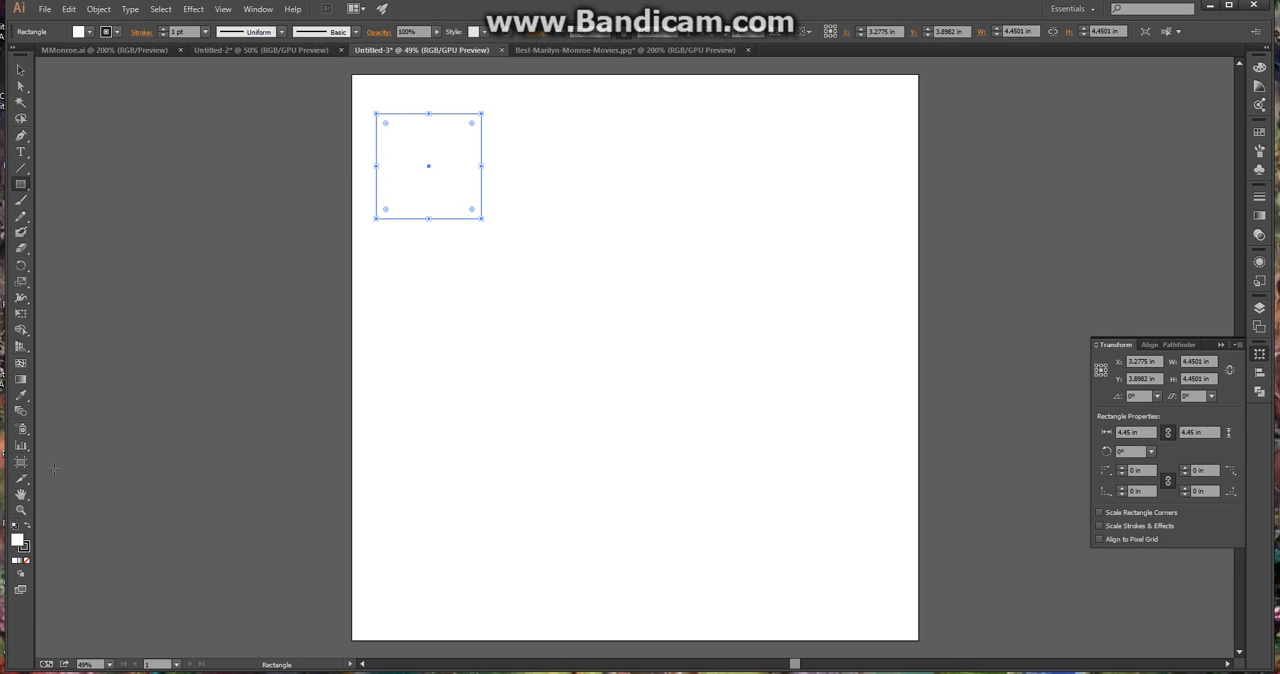
{"action": "left_click", "coordinate": [20, 70]}
{"action": "left_click", "coordinate": [544, 291]}
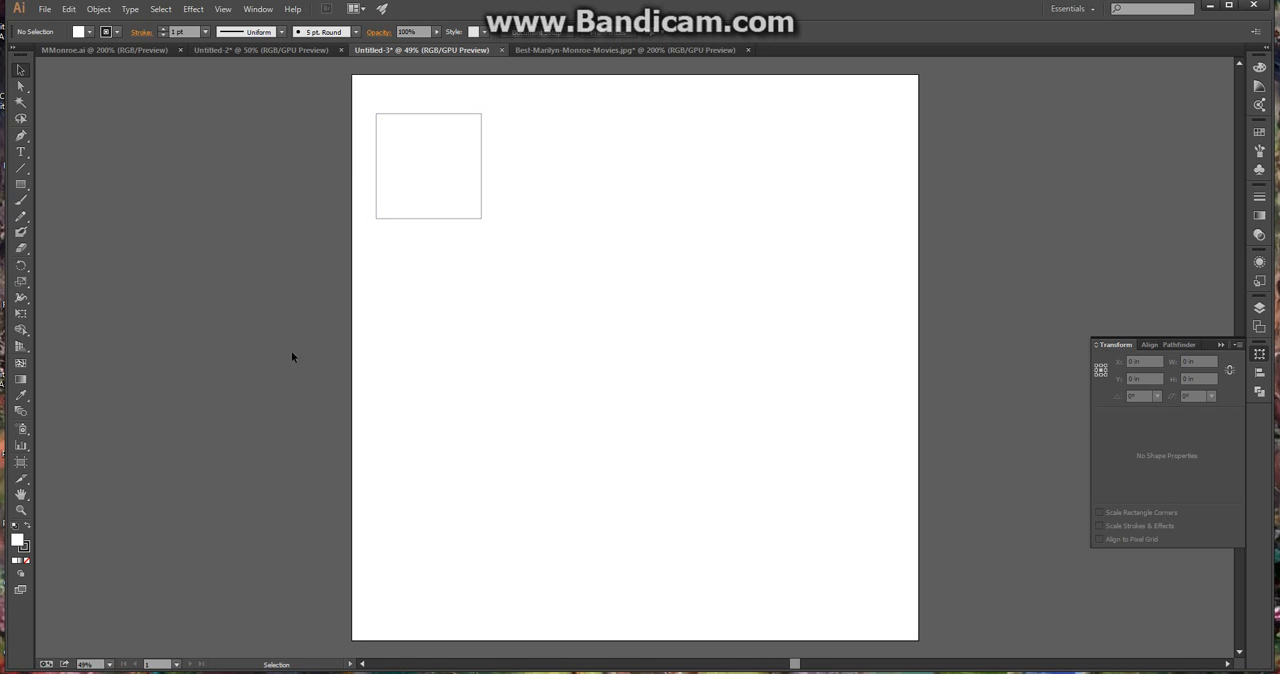
Set the stroke colour to pure blue (0000FF) with no object selected
{"action": "left_click", "coordinate": [27, 551]}
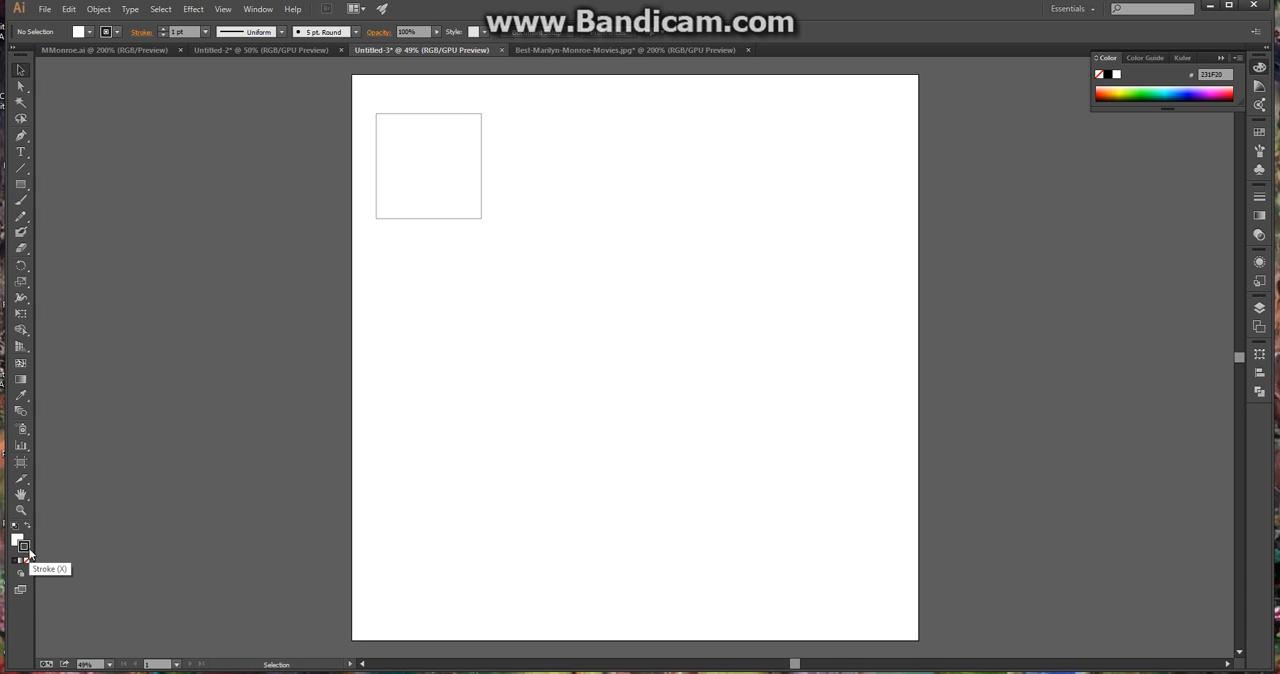
{"action": "double_click", "coordinate": [28, 551]}
{"action": "left_click", "coordinate": [895, 324]}
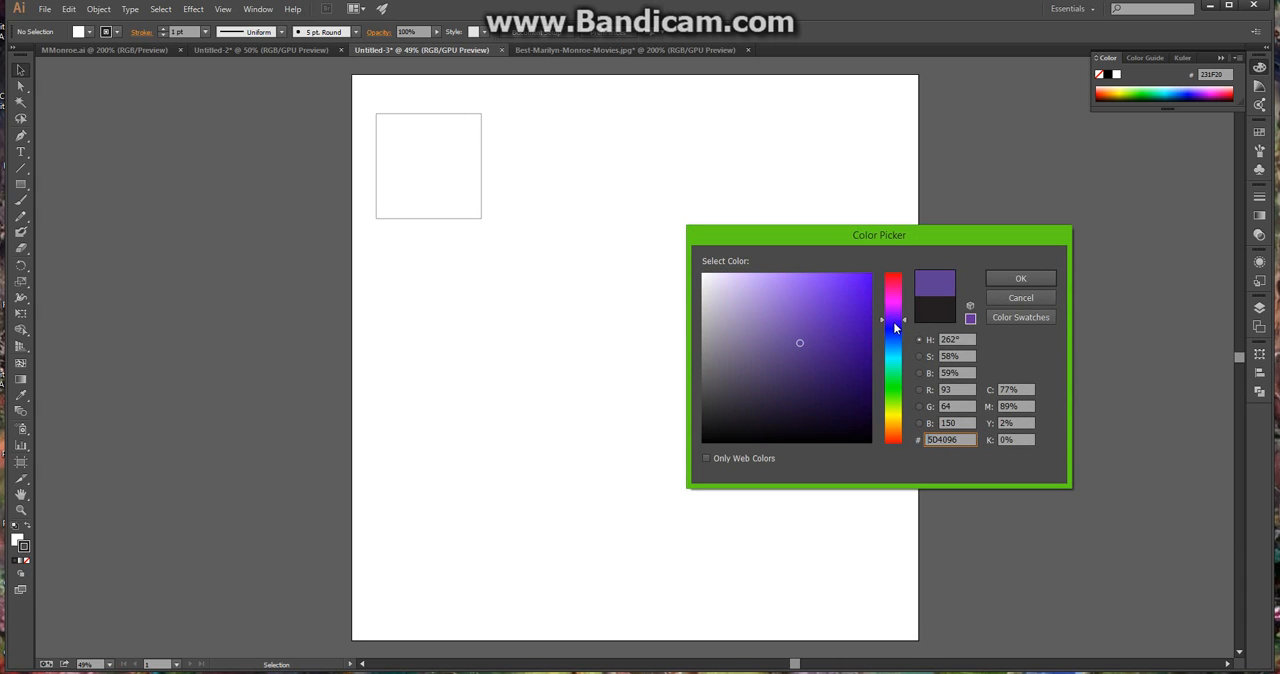
{"action": "left_click_drag", "start_coordinate": [895, 327], "coordinate": [897, 333]}
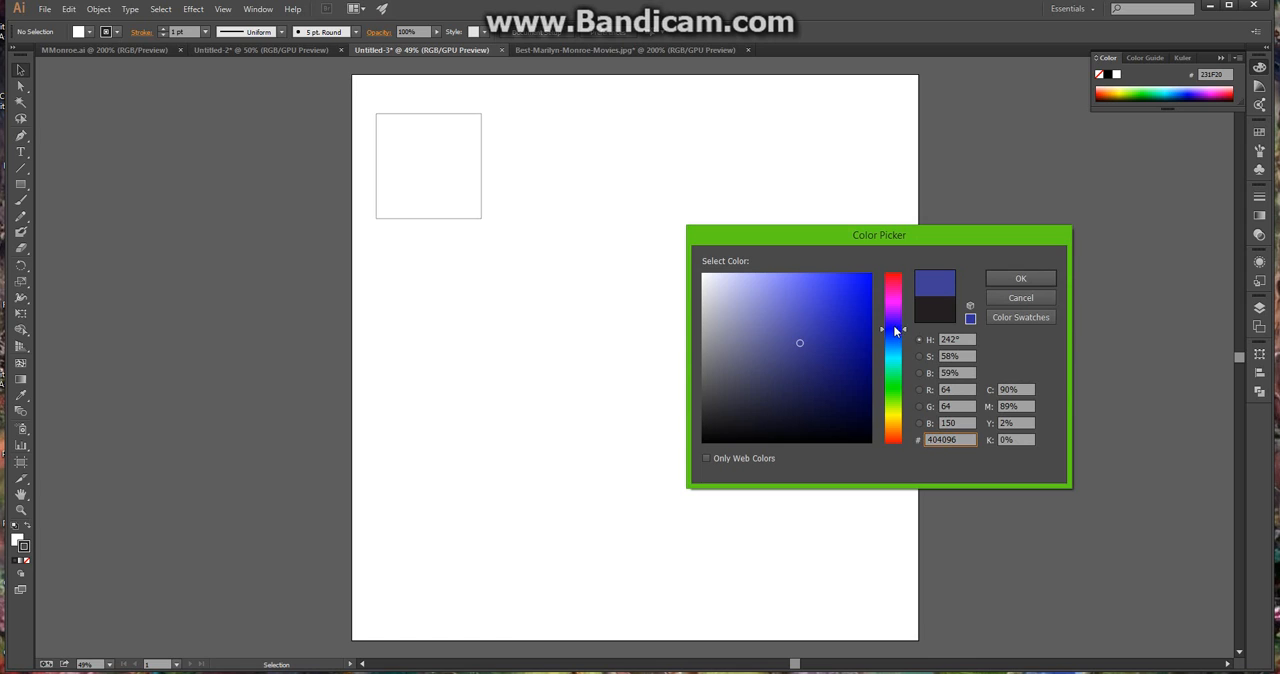
{"action": "left_click", "coordinate": [870, 273]}
{"action": "left_click", "coordinate": [990, 278]}
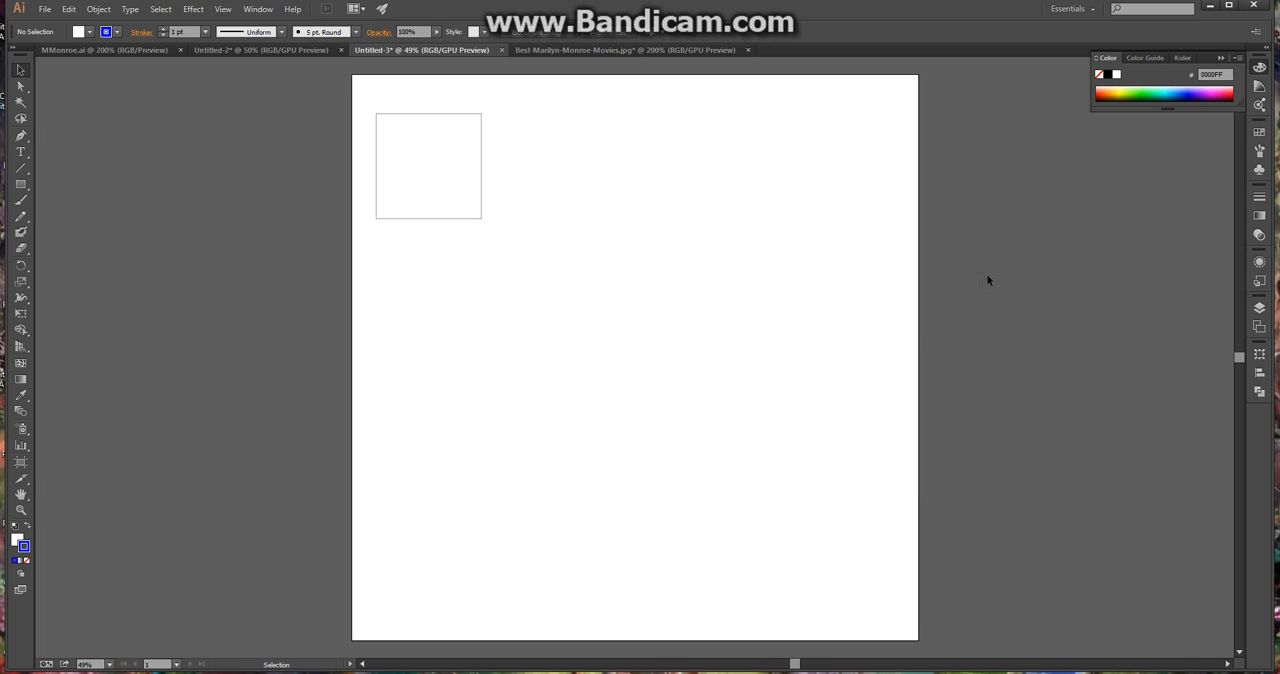
Give the square a dark blue stroke using the 2E3192 swatch
{"action": "left_click", "coordinate": [430, 218]}
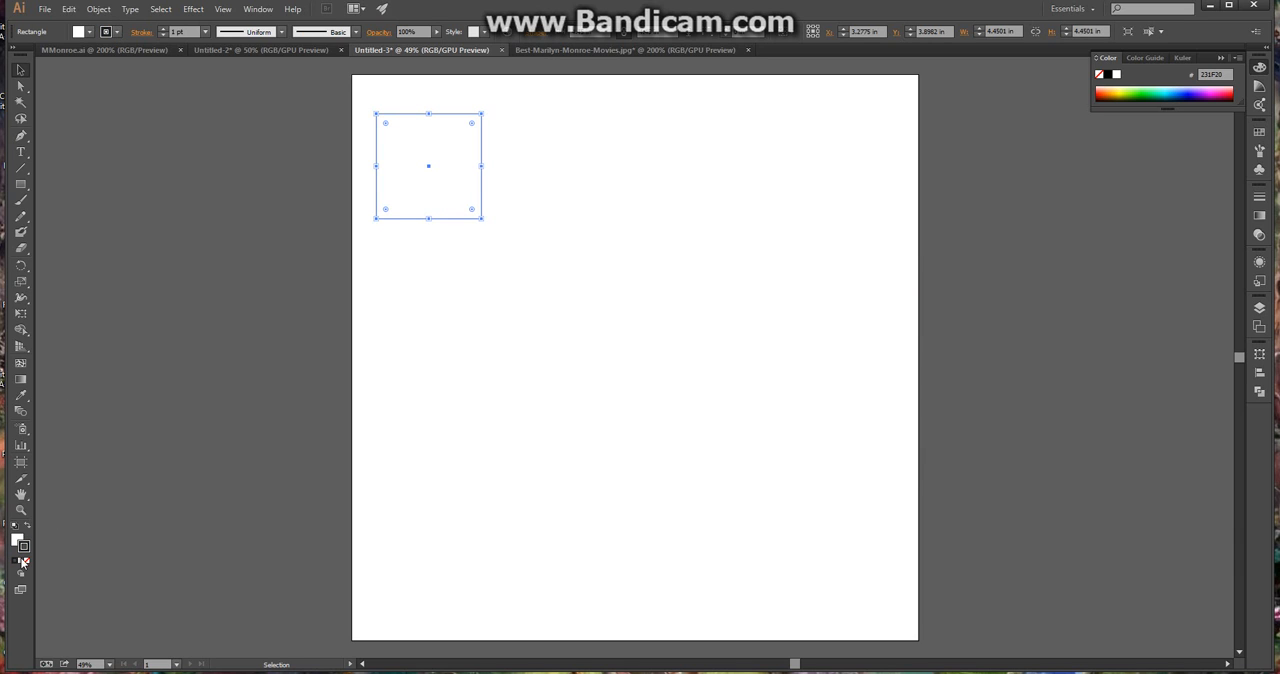
{"action": "left_click", "coordinate": [117, 33]}
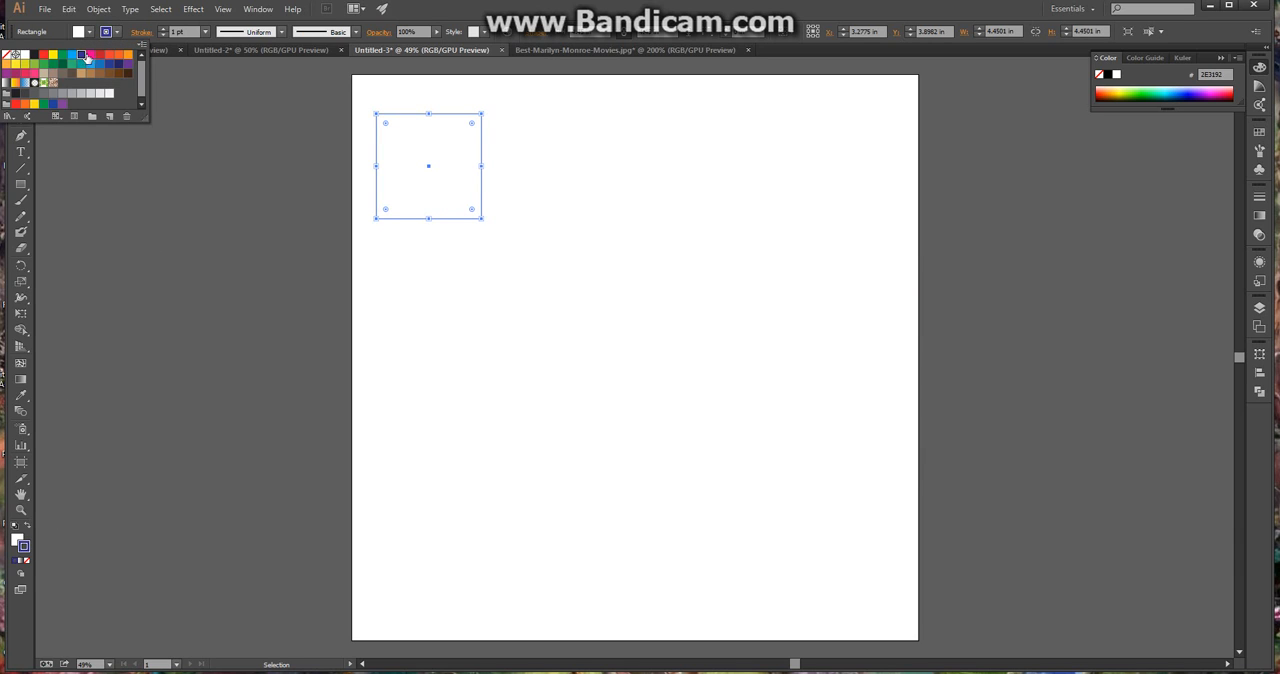
{"action": "left_click", "coordinate": [185, 86]}
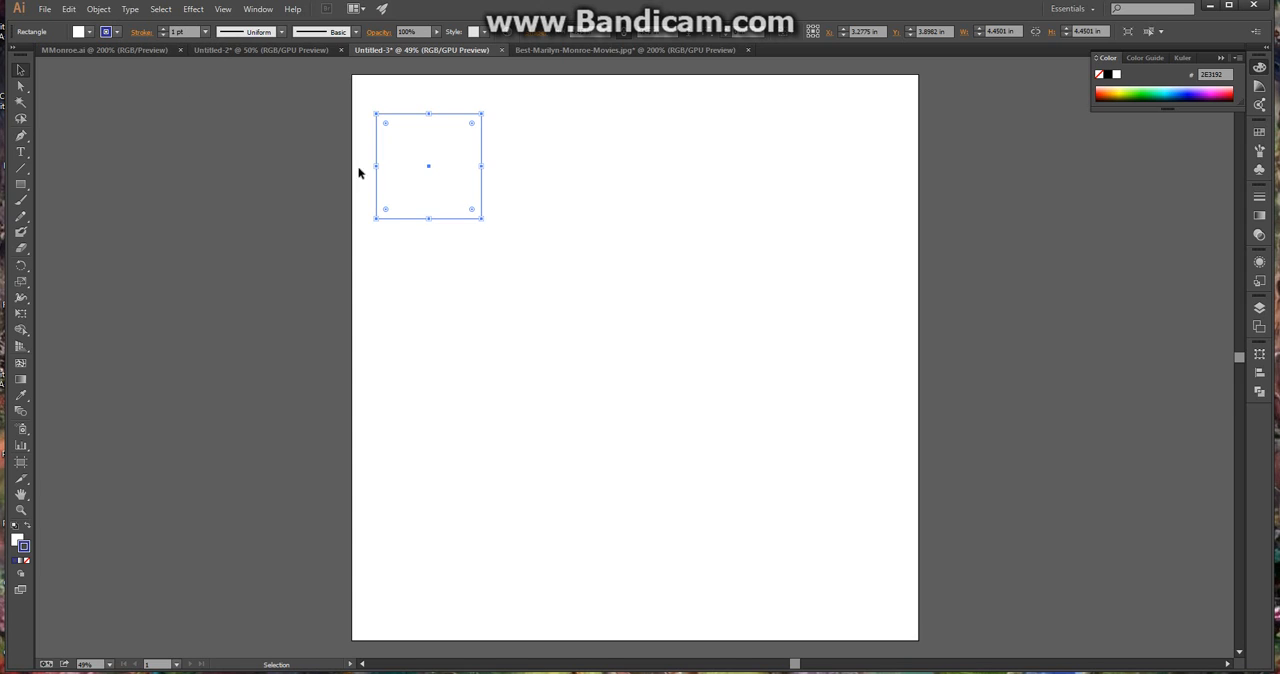
{"action": "left_click", "coordinate": [359, 168]}
Increase the square's stroke weight to 5 pt and deselect it
{"action": "left_click", "coordinate": [409, 218]}
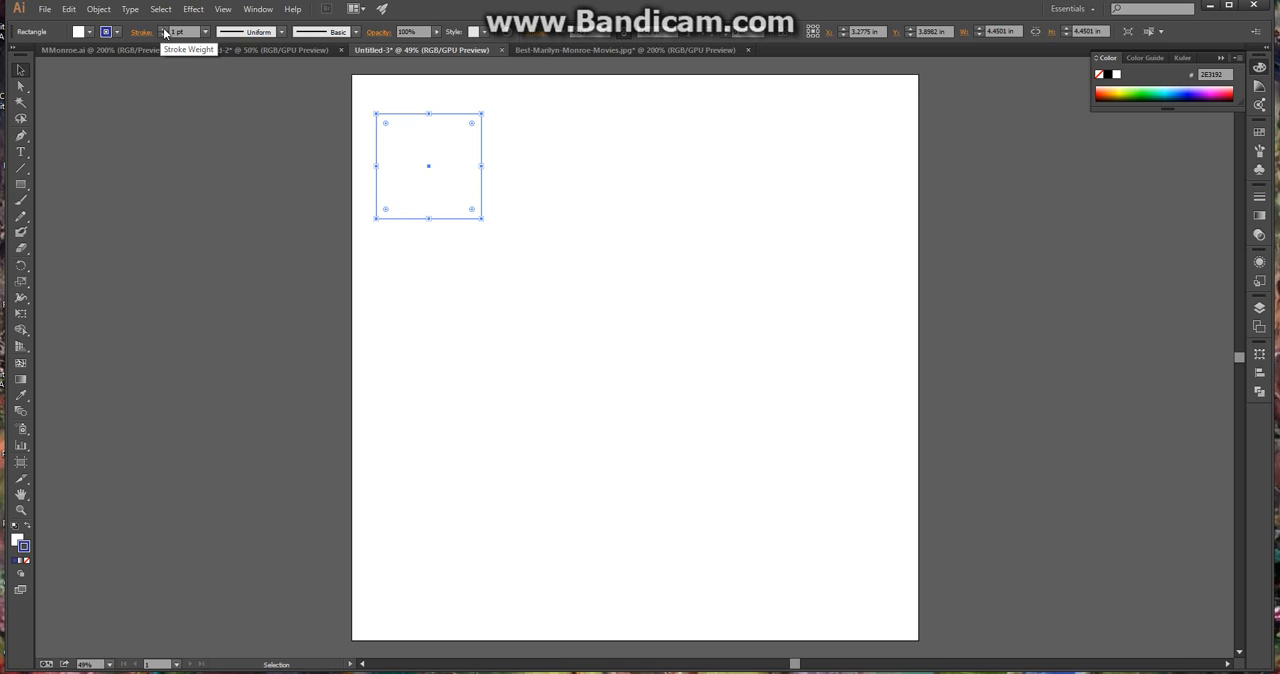
{"action": "left_click", "coordinate": [165, 33]}
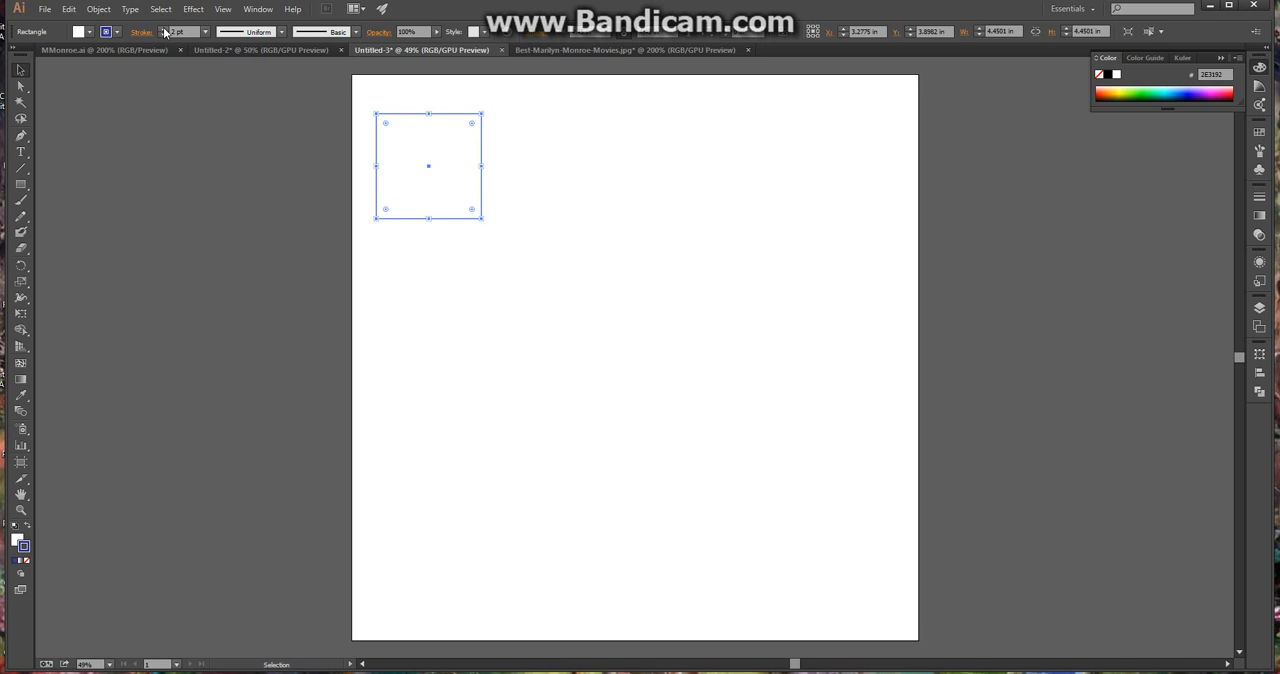
{"action": "left_click", "coordinate": [165, 33]}
{"action": "left_click", "coordinate": [165, 33]}
{"action": "left_click", "coordinate": [165, 33]}
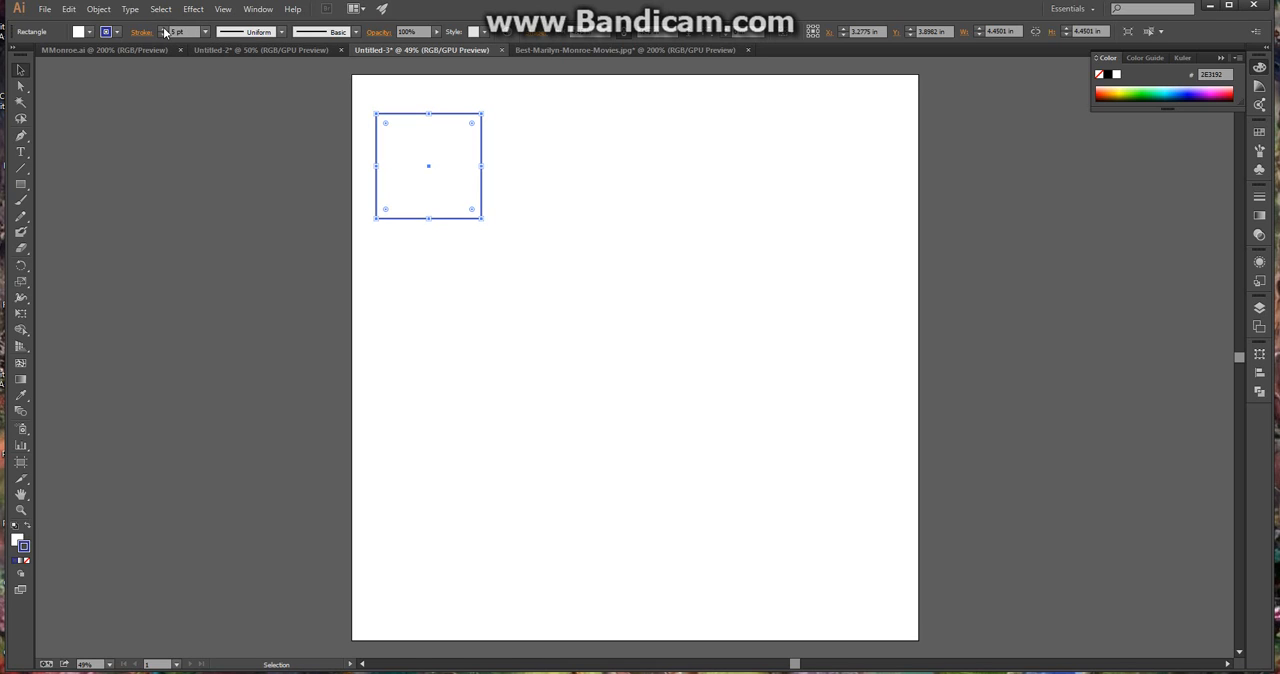
{"action": "left_click", "coordinate": [577, 321]}
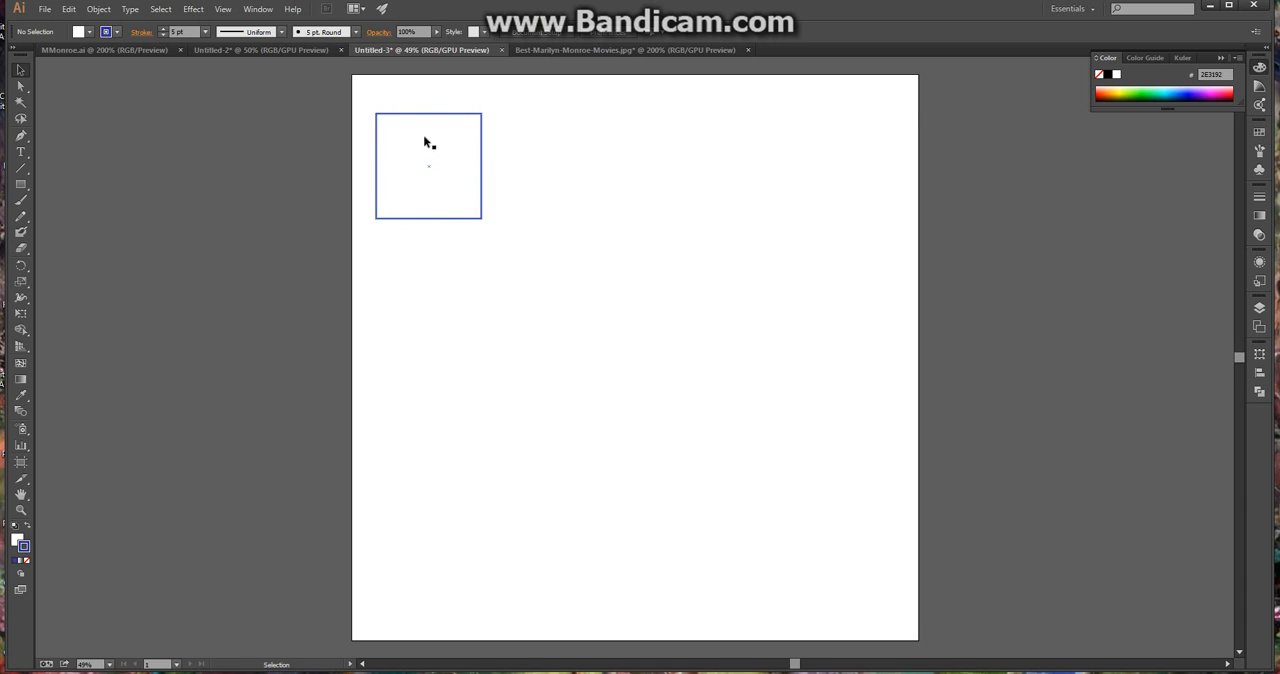
Remove the square's fill and move the square so it overlaps the artboard's left edge
{"action": "scroll", "coordinate": [424, 145], "scroll_direction": "up", "scroll_amount": 2}
{"action": "scroll", "coordinate": [434, 186], "scroll_direction": "up", "scroll_amount": 1}
{"action": "scroll", "coordinate": [434, 186], "scroll_direction": "up", "scroll_amount": 2}
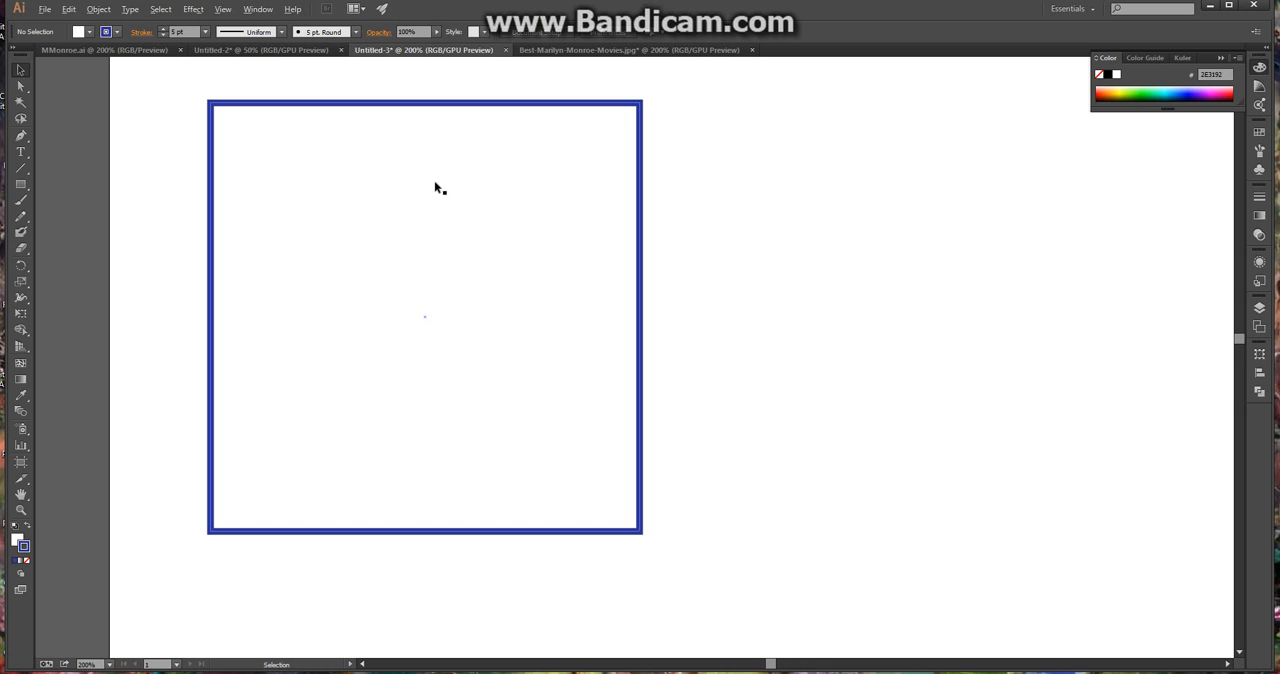
{"action": "left_click", "coordinate": [388, 263]}
{"action": "left_click", "coordinate": [17, 539]}
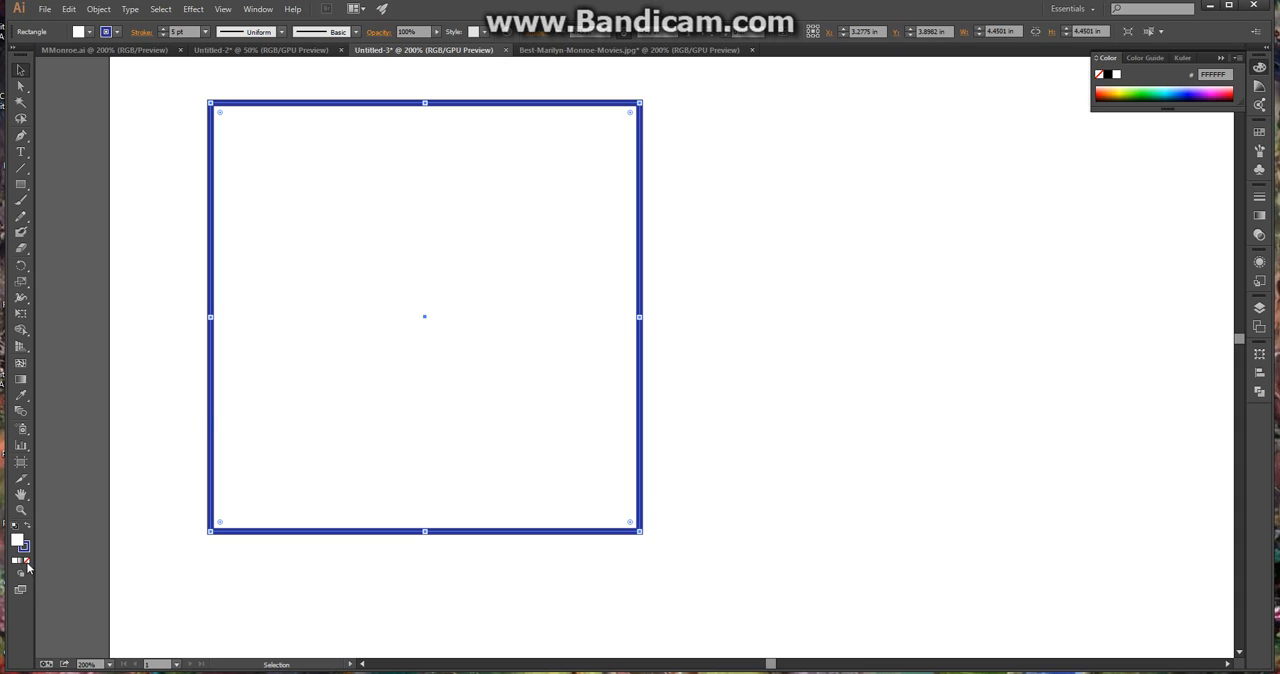
{"action": "left_click", "coordinate": [26, 563]}
{"action": "left_click_drag", "start_coordinate": [211, 362], "coordinate": [46, 383]}
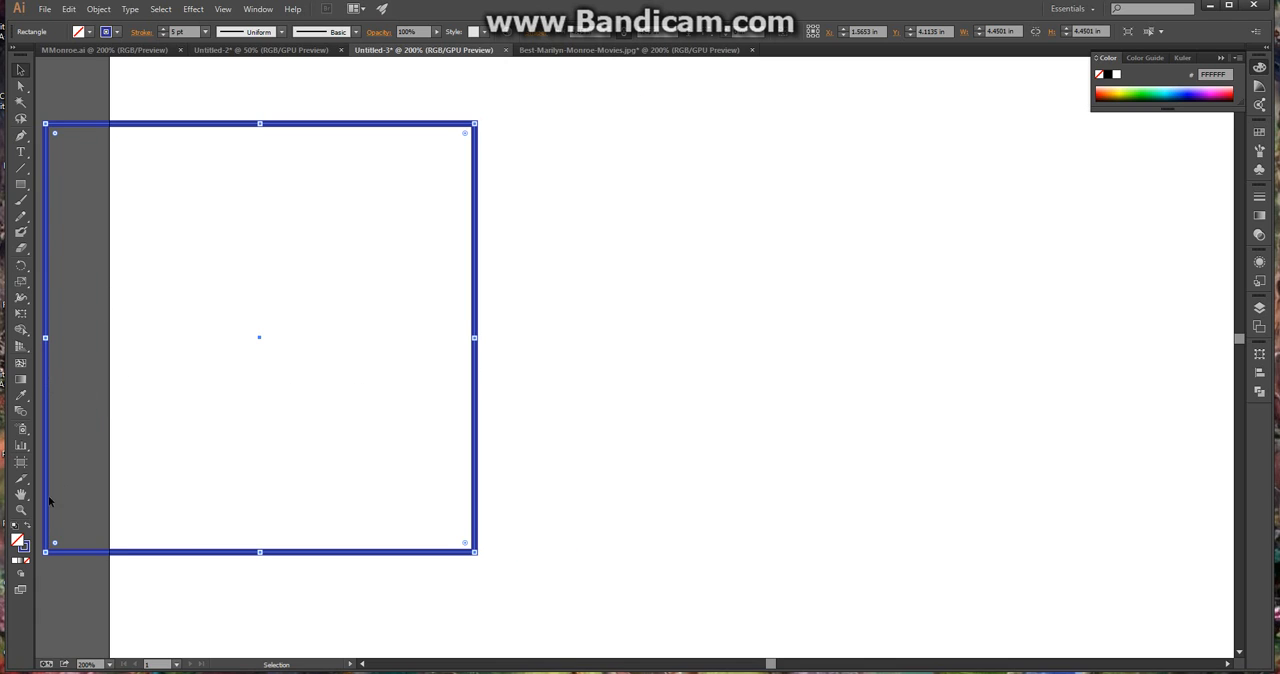
Give the square a white fill, then move it fully inside the artboard to about X 4.36 in, Y 4.09 in
{"action": "left_click", "coordinate": [16, 562]}
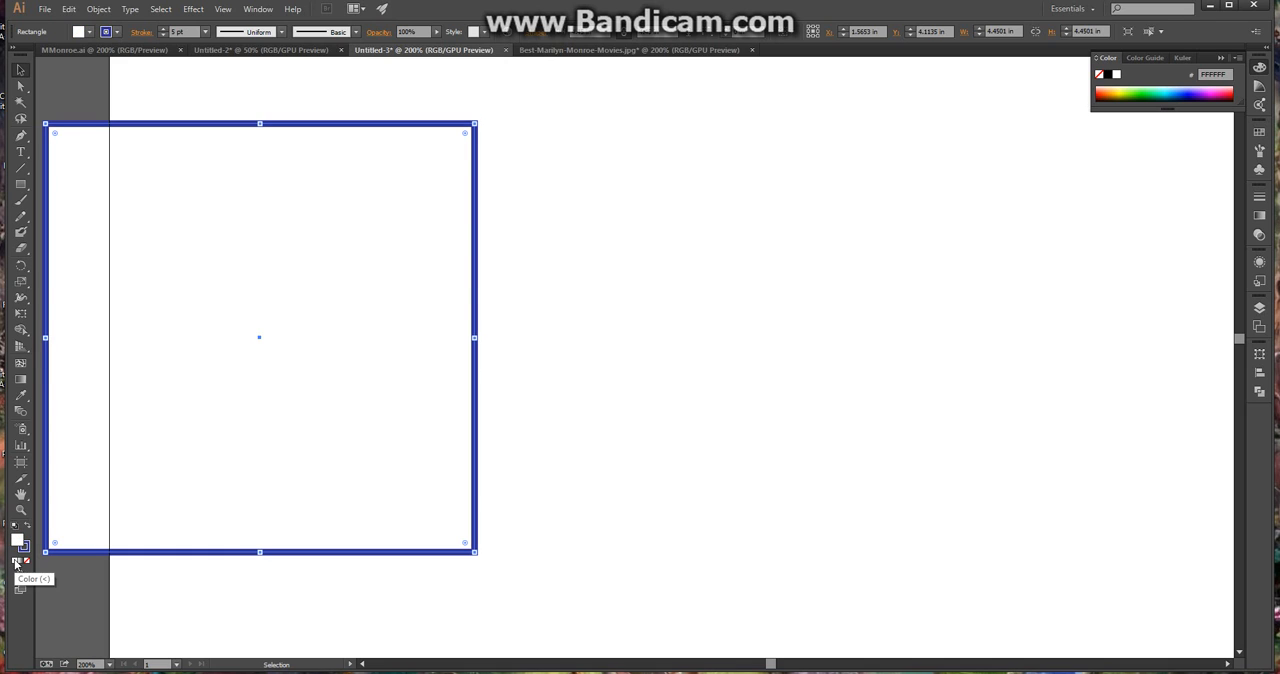
{"action": "left_click_drag", "start_coordinate": [263, 461], "coordinate": [213, 364]}
{"action": "left_click_drag", "start_coordinate": [245, 456], "coordinate": [245, 457]}
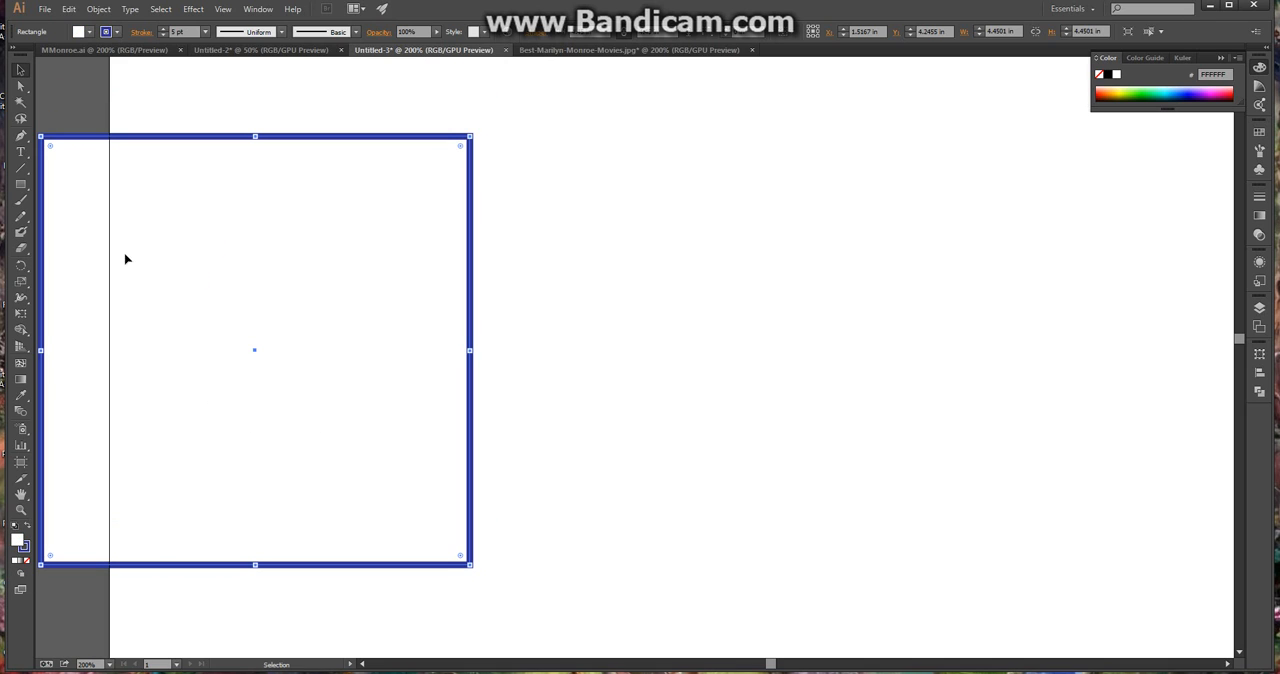
{"action": "left_click_drag", "start_coordinate": [218, 384], "coordinate": [494, 369]}
{"action": "double_click", "coordinate": [494, 370]}
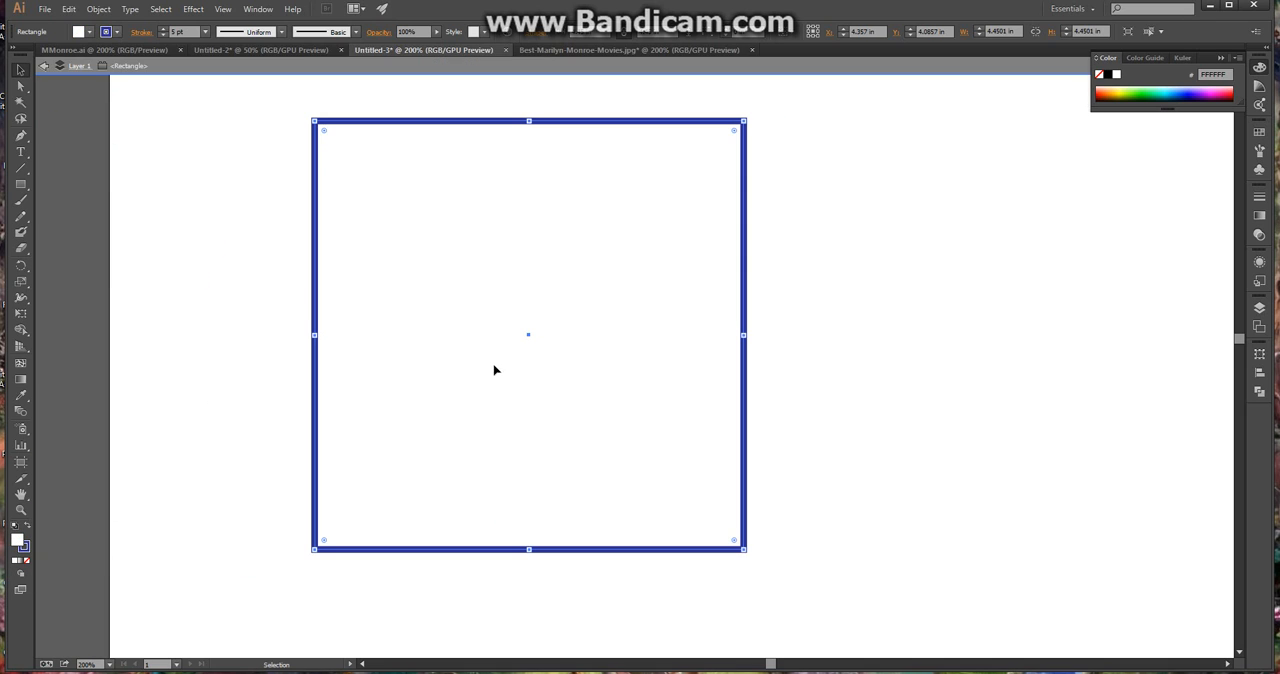
Try green shades as the square's fill, settle on crimson pink (BF005F), and deselect the square
{"action": "left_click", "coordinate": [1146, 92]}
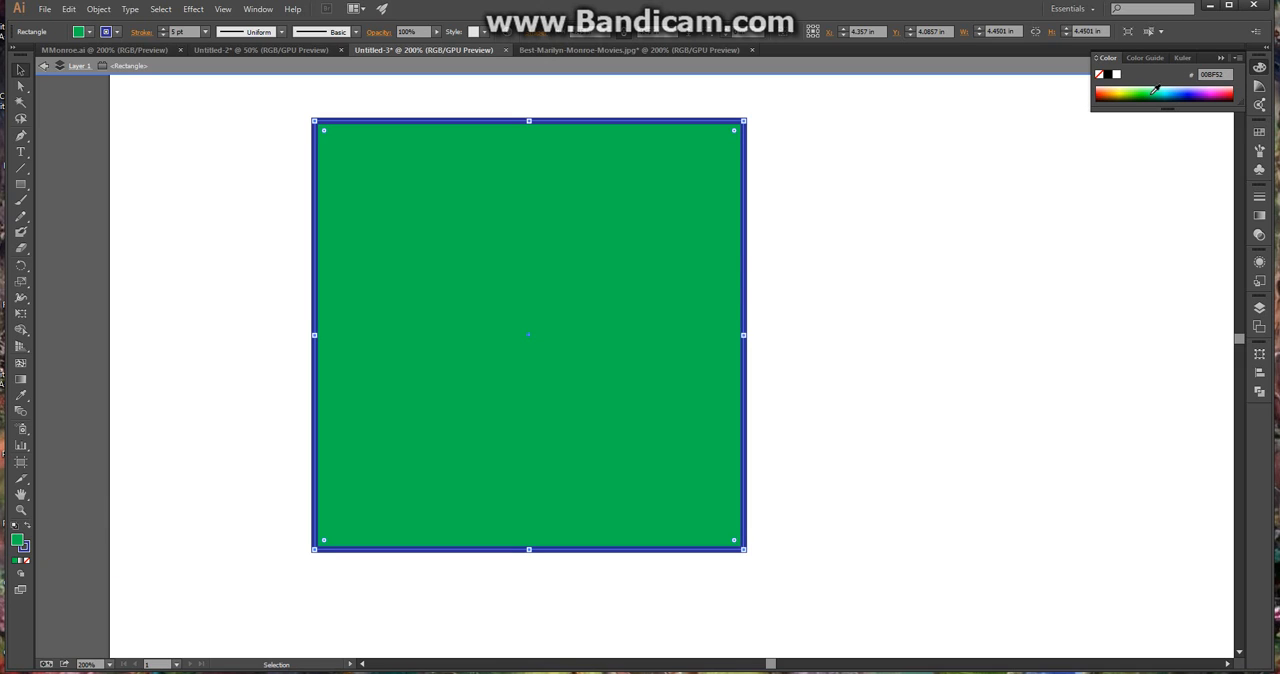
{"action": "left_click_drag", "start_coordinate": [1171, 86], "coordinate": [1147, 82]}
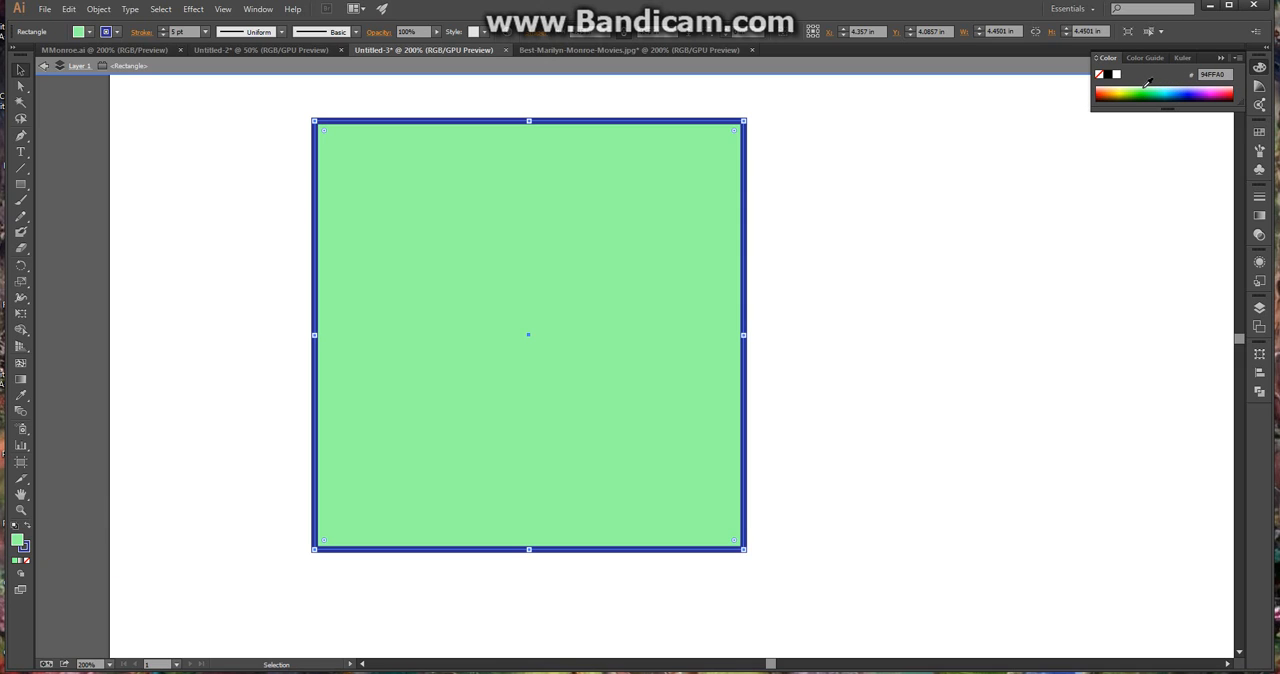
{"action": "left_click", "coordinate": [1226, 90]}
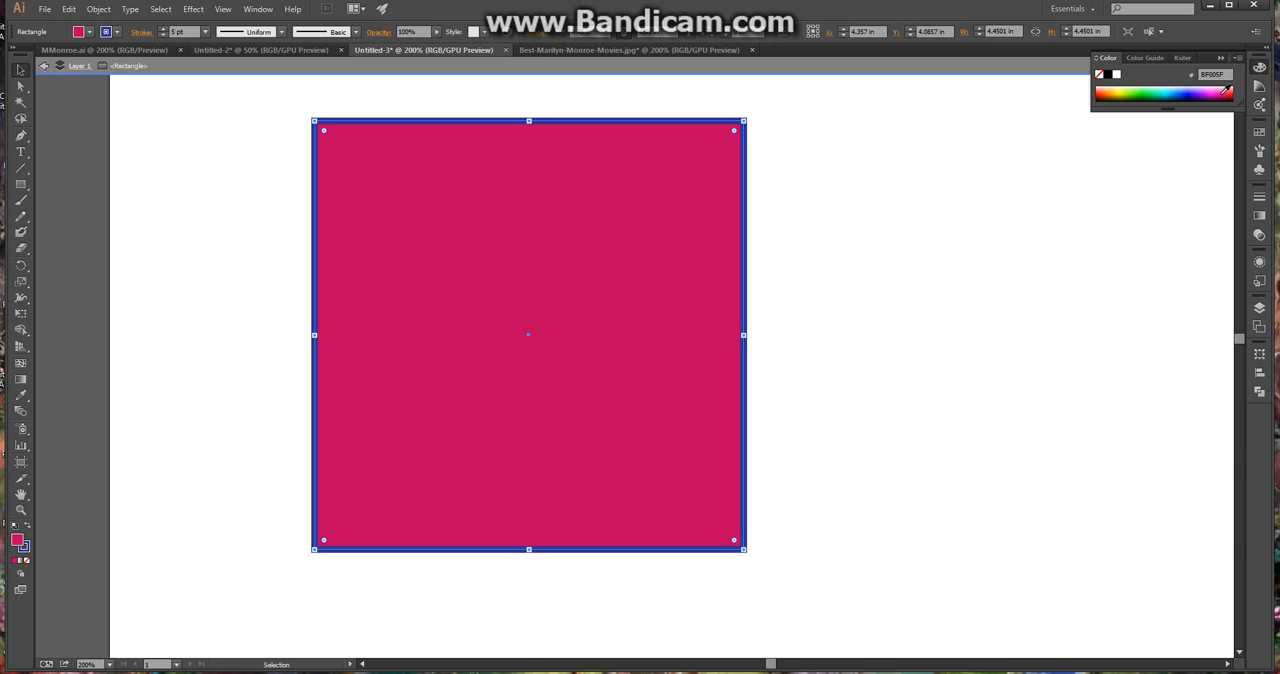
{"action": "left_click", "coordinate": [92, 112]}
{"action": "scroll", "coordinate": [276, 199], "scroll_direction": "down", "scroll_amount": 3}
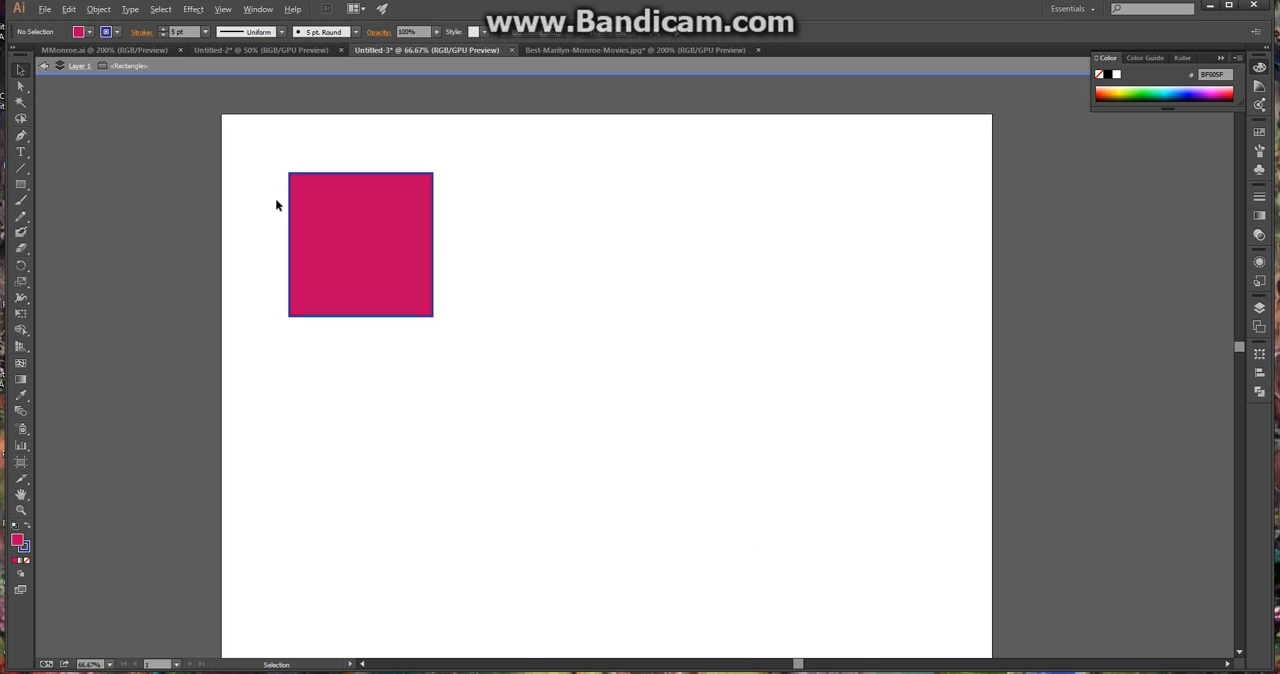
Switch to the Best-Marilyn-Monroe-Movies.jpg document and set up the Pen tool with no fill for tracing the eyes on Layer 2
{"action": "left_click", "coordinate": [603, 50]}
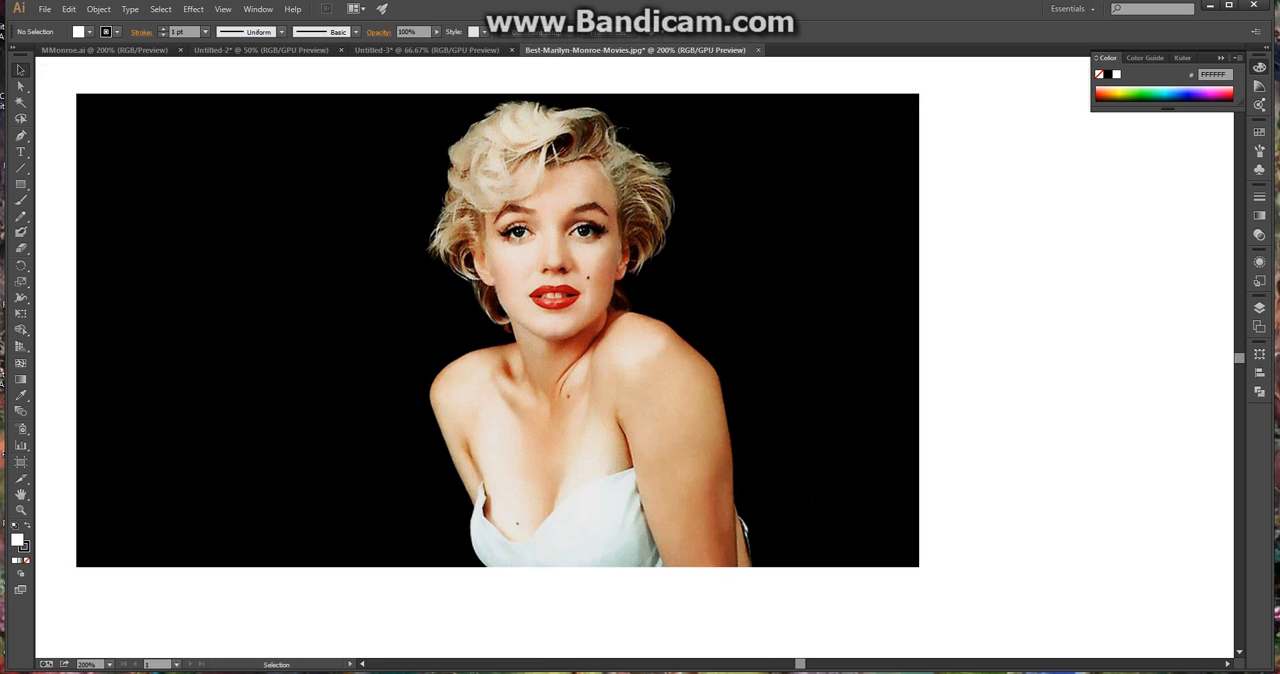
{"action": "left_click", "coordinate": [1259, 307]}
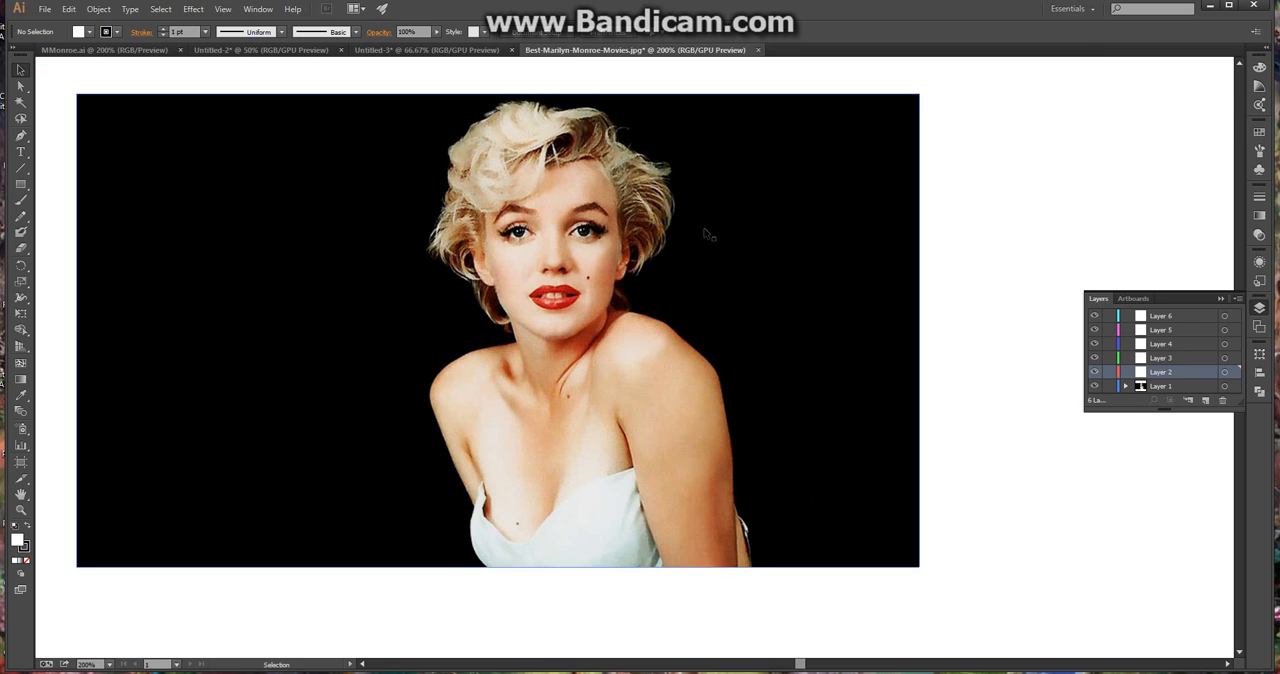
{"action": "left_click", "coordinate": [20, 135]}
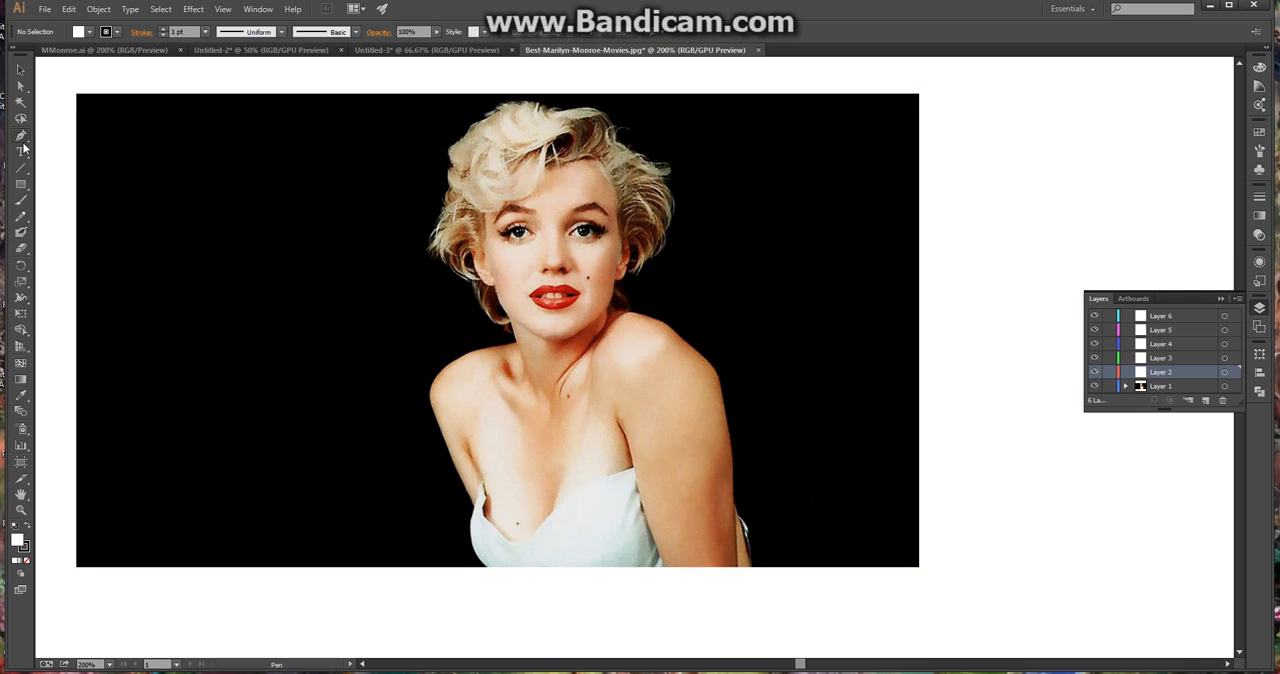
{"action": "key", "text": "alt"}
{"action": "scroll", "coordinate": [497, 335], "scroll_direction": "up", "scroll_amount": 2}
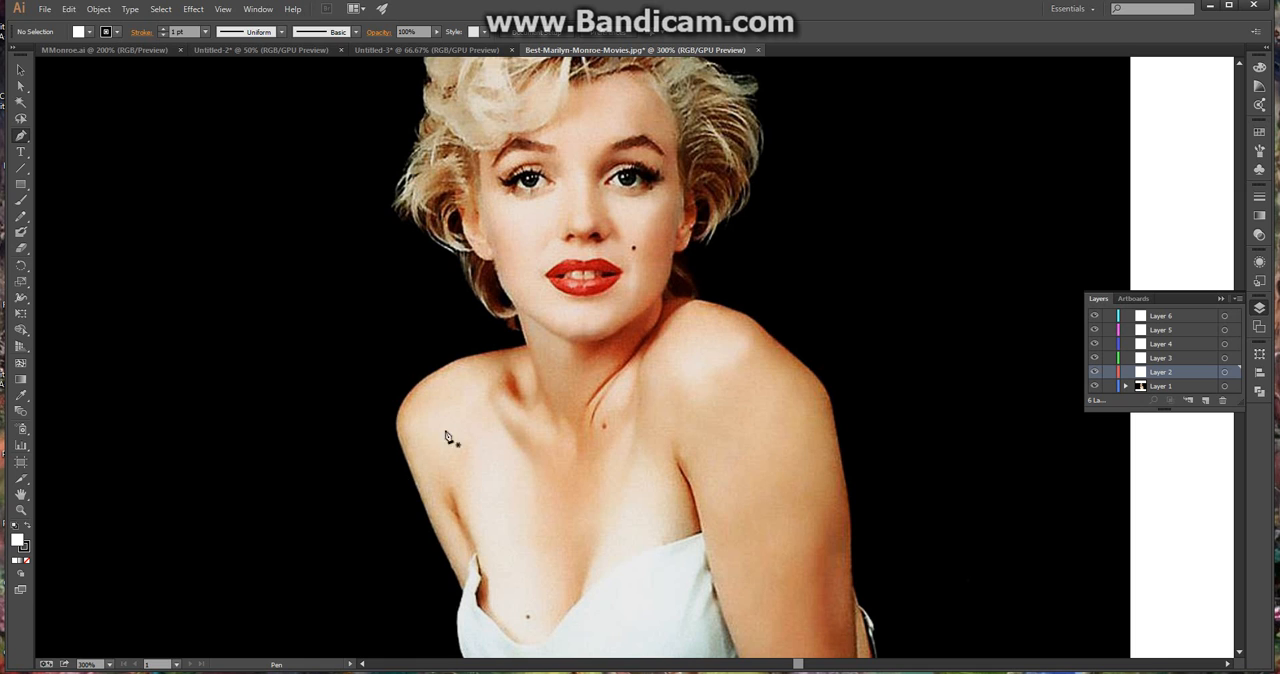
{"action": "scroll", "coordinate": [607, 318], "scroll_direction": "up", "scroll_amount": 2}
{"action": "scroll", "coordinate": [563, 251], "scroll_direction": "up", "scroll_amount": 2}
{"action": "scroll", "coordinate": [565, 257], "scroll_direction": "up", "scroll_amount": 4}
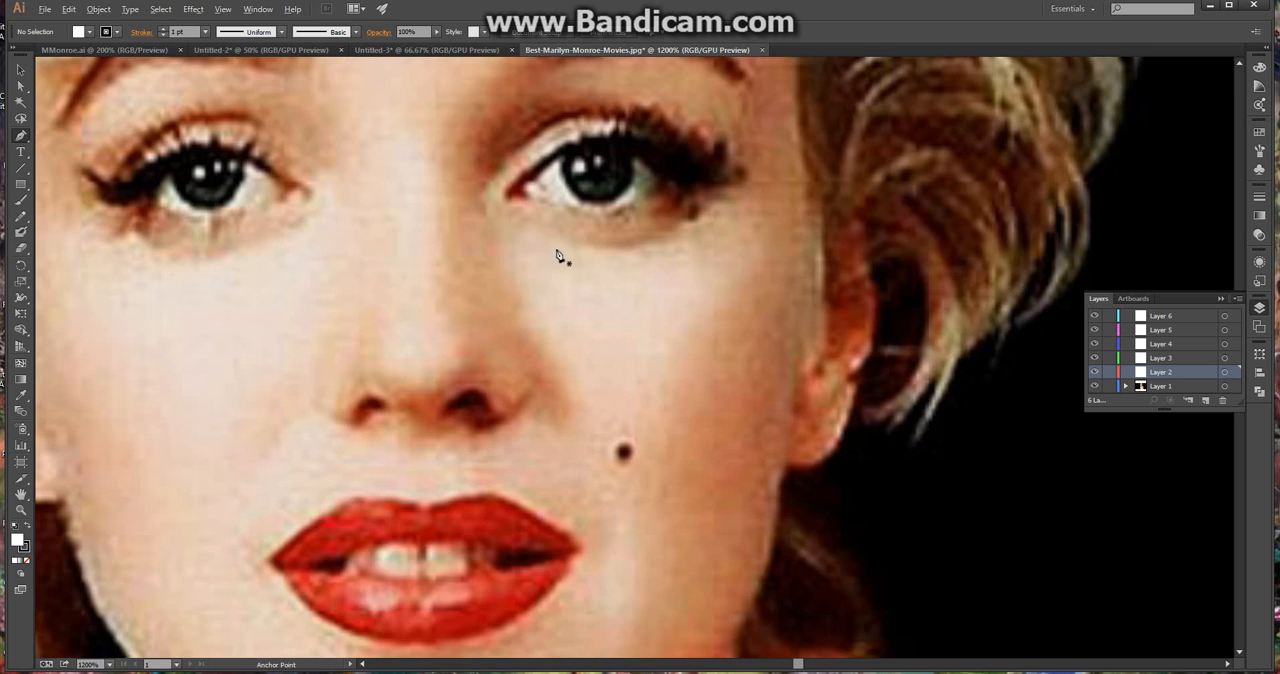
{"action": "scroll", "coordinate": [595, 275], "scroll_direction": "up", "scroll_amount": 2}
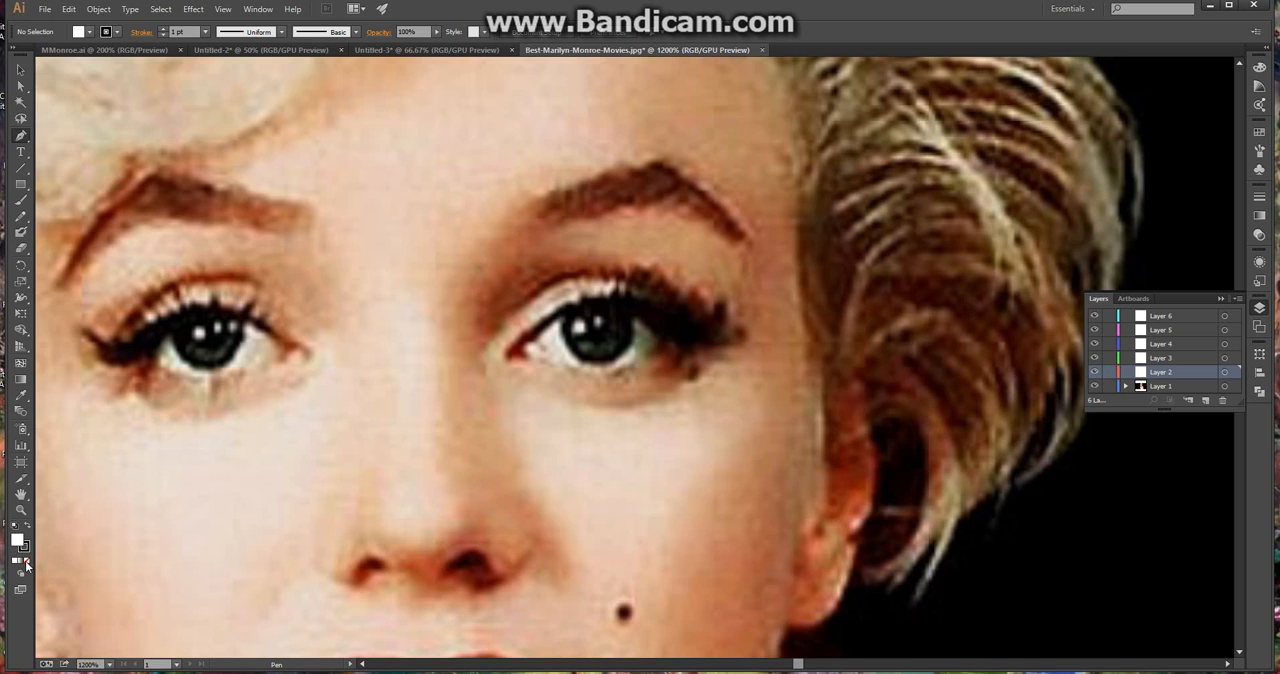
{"action": "left_click", "coordinate": [26, 563]}
Trace a closed path around the iris of the eye on the photo's right side and fill it with dark green sampled from the iris
{"action": "left_click", "coordinate": [569, 318]}
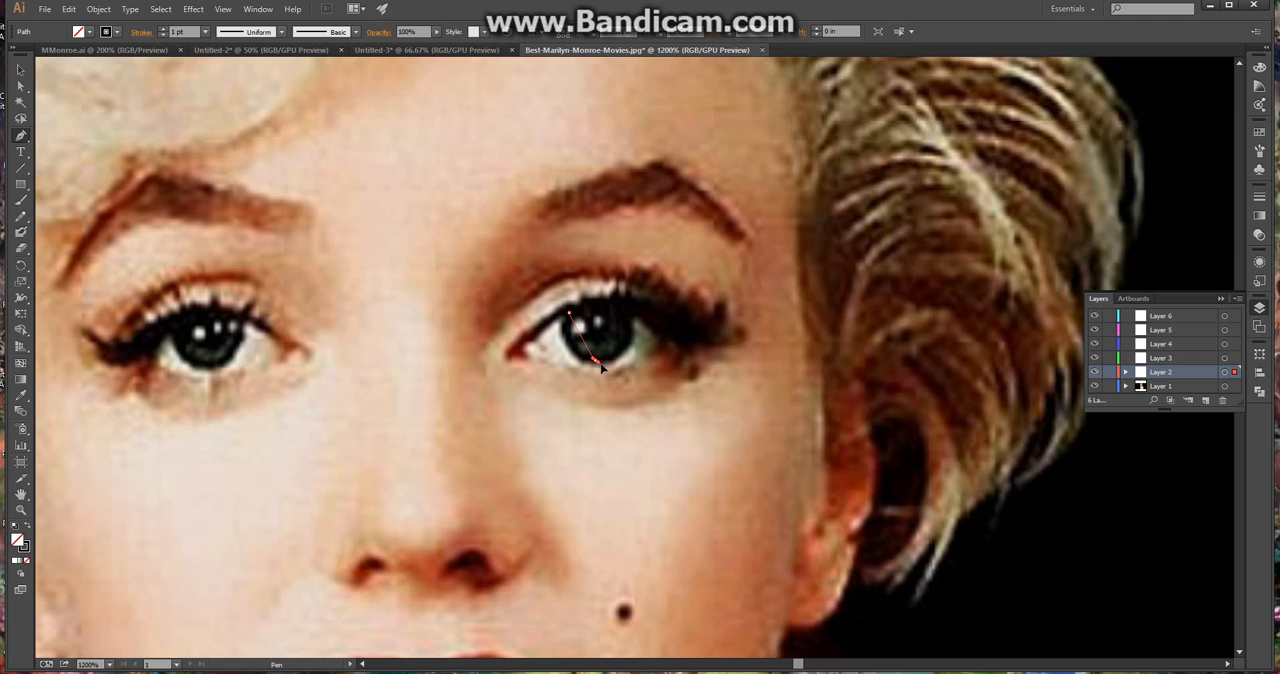
{"action": "left_click_drag", "start_coordinate": [591, 358], "coordinate": [638, 371]}
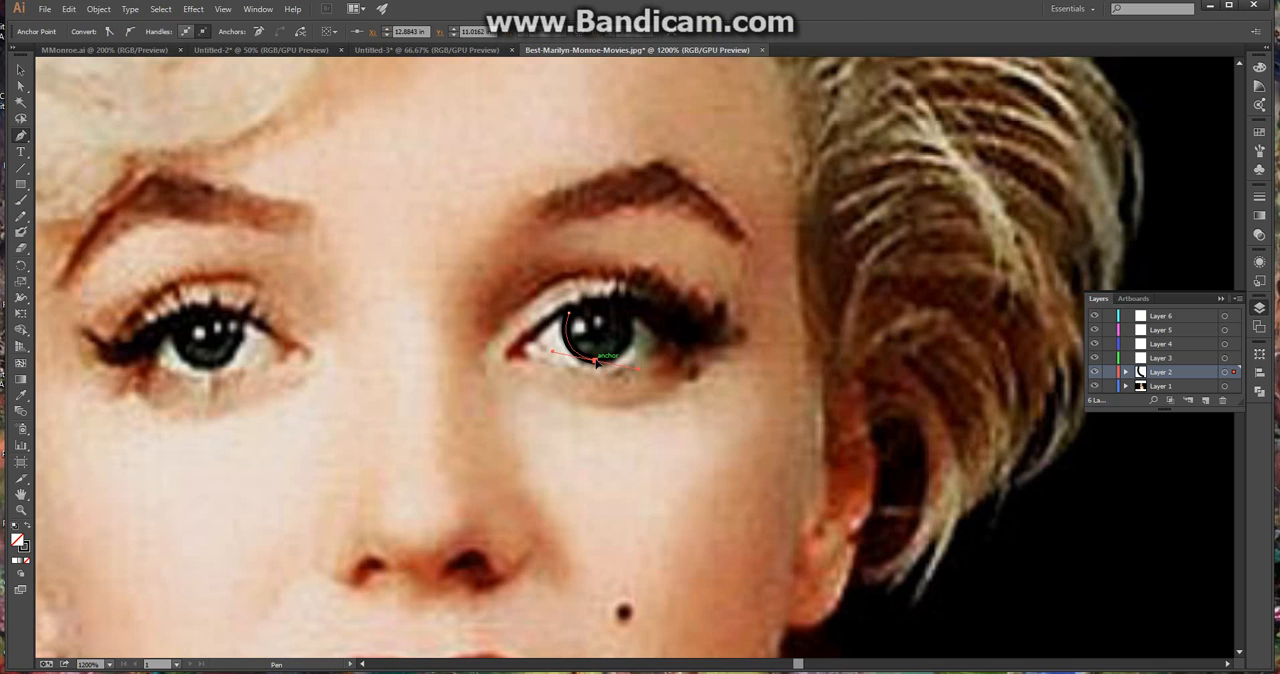
{"action": "left_click", "coordinate": [596, 361]}
{"action": "left_click_drag", "start_coordinate": [632, 337], "coordinate": [650, 312]}
{"action": "left_click_drag", "start_coordinate": [649, 308], "coordinate": [614, 299]}
{"action": "left_click", "coordinate": [632, 337]}
{"action": "left_click", "coordinate": [625, 310]}
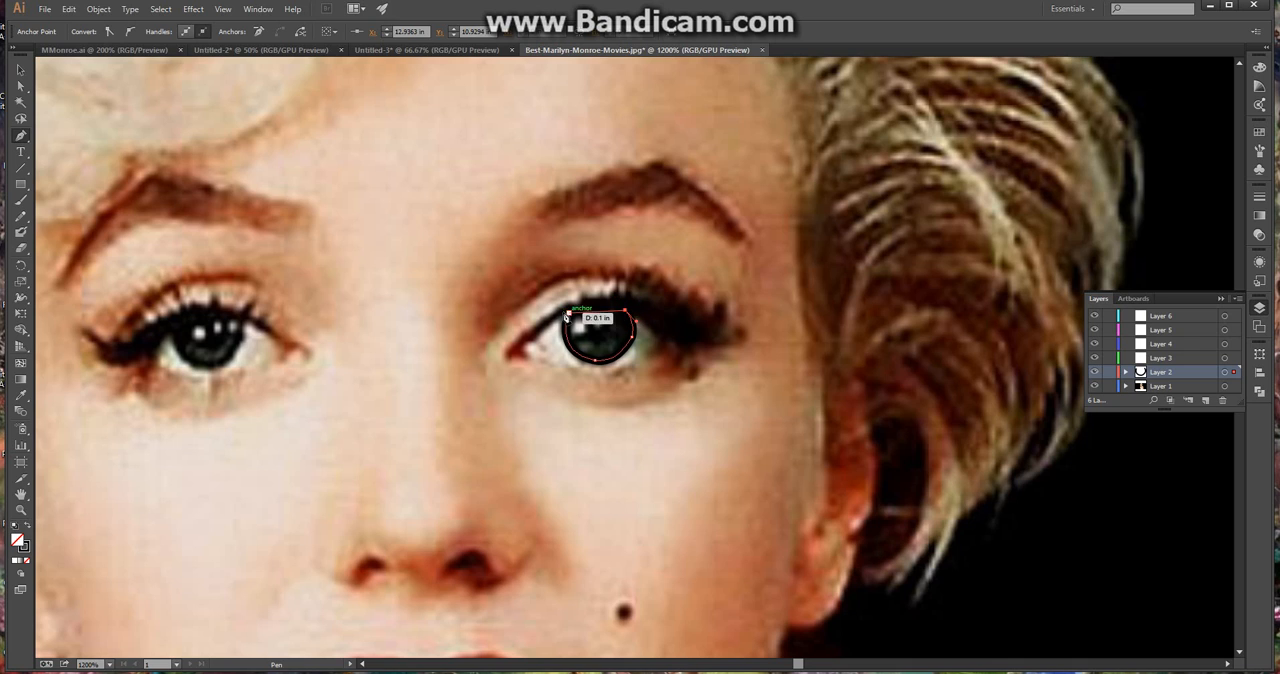
{"action": "left_click", "coordinate": [566, 316]}
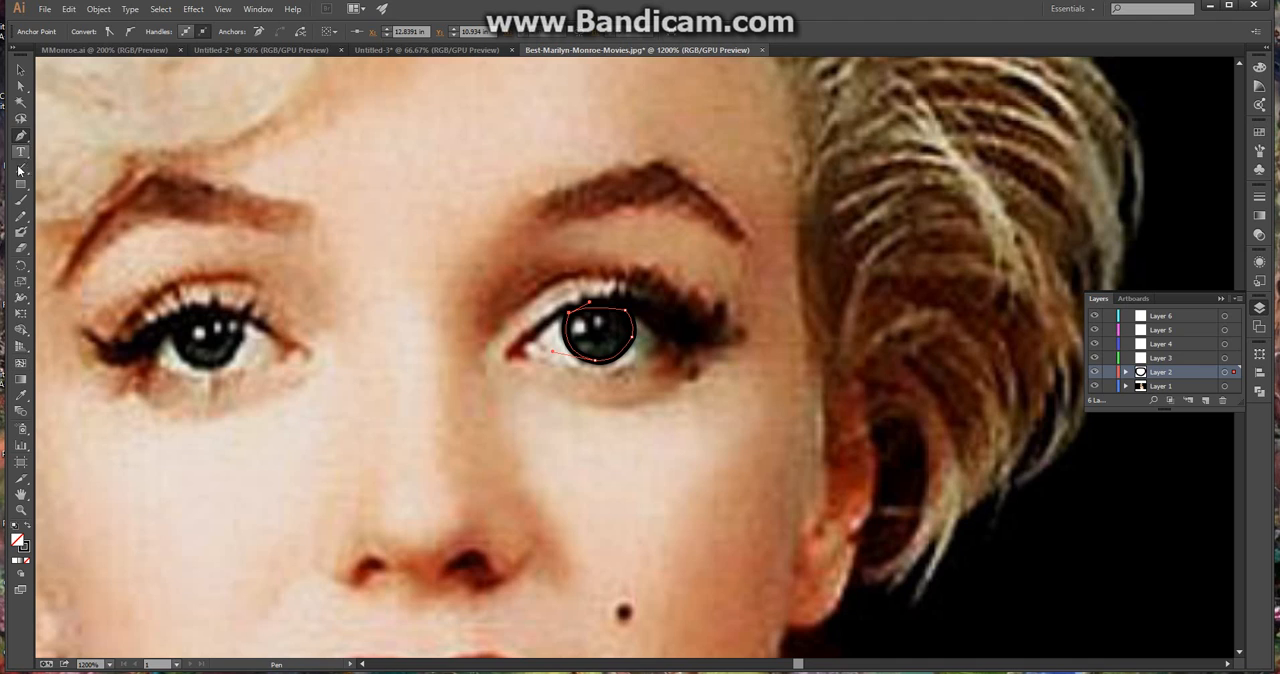
{"action": "left_click", "coordinate": [21, 399]}
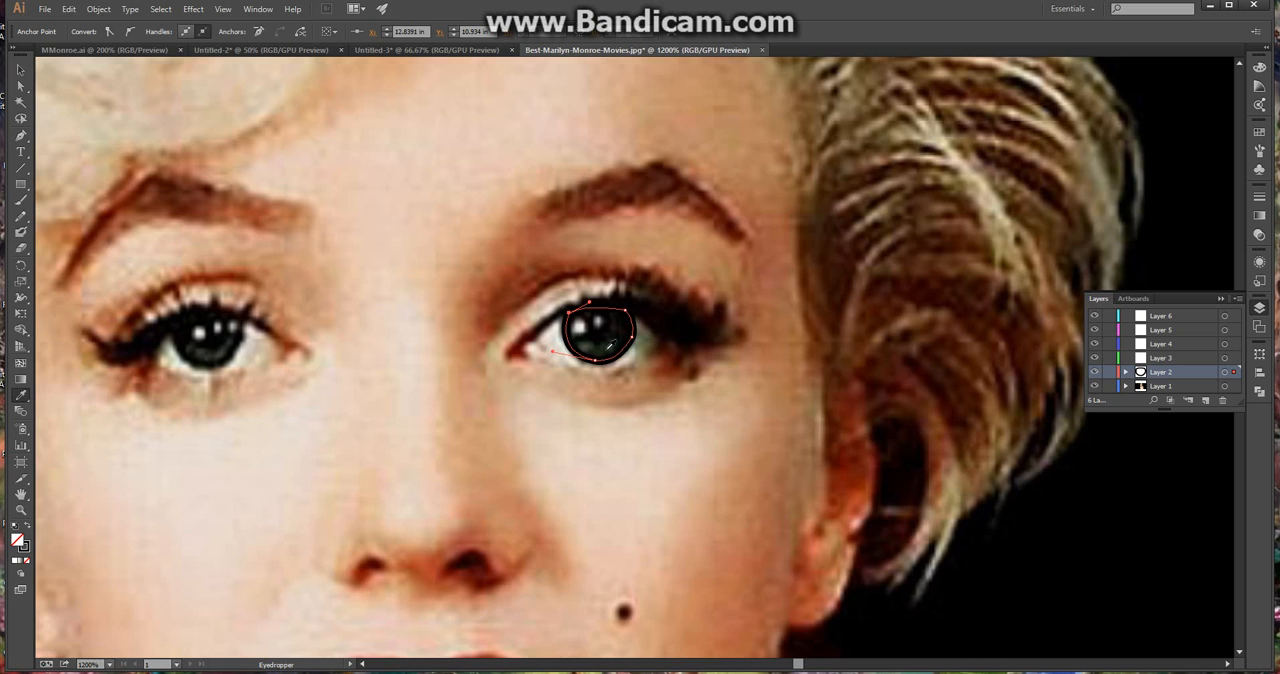
{"action": "left_click", "coordinate": [610, 347]}
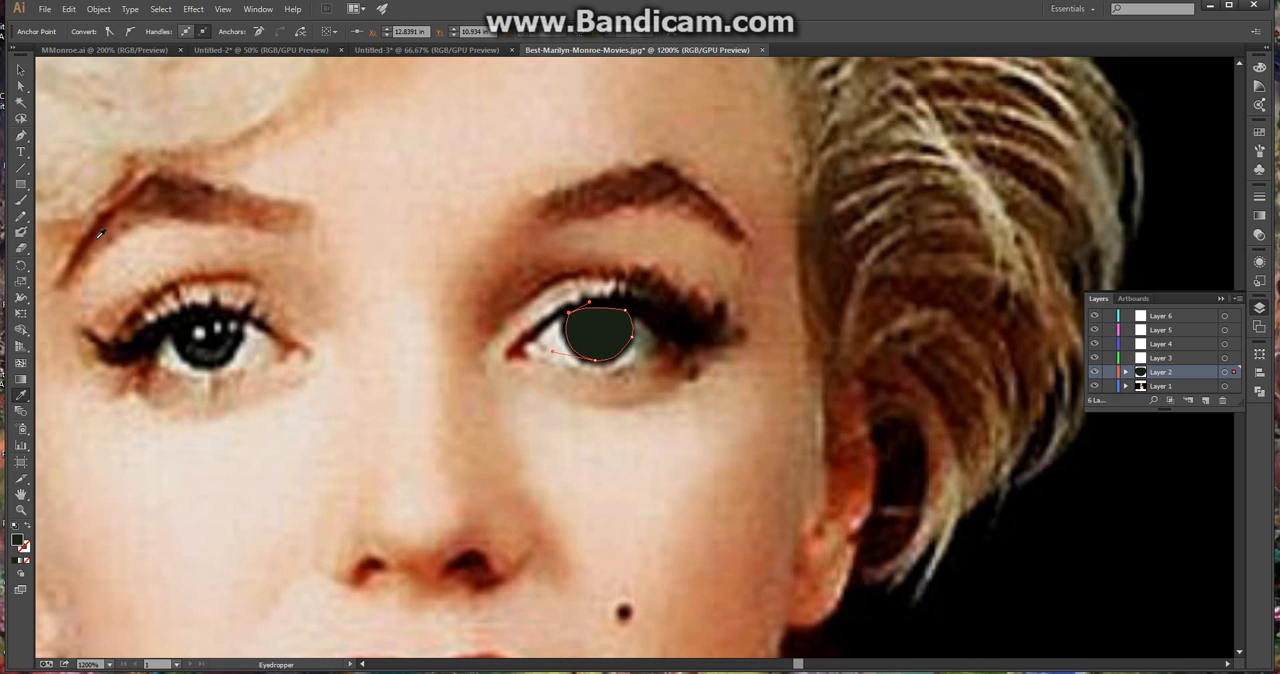
Enlarge the filled iris shape slightly to match the iris in the photo, then deselect the shape
{"action": "left_click", "coordinate": [20, 69]}
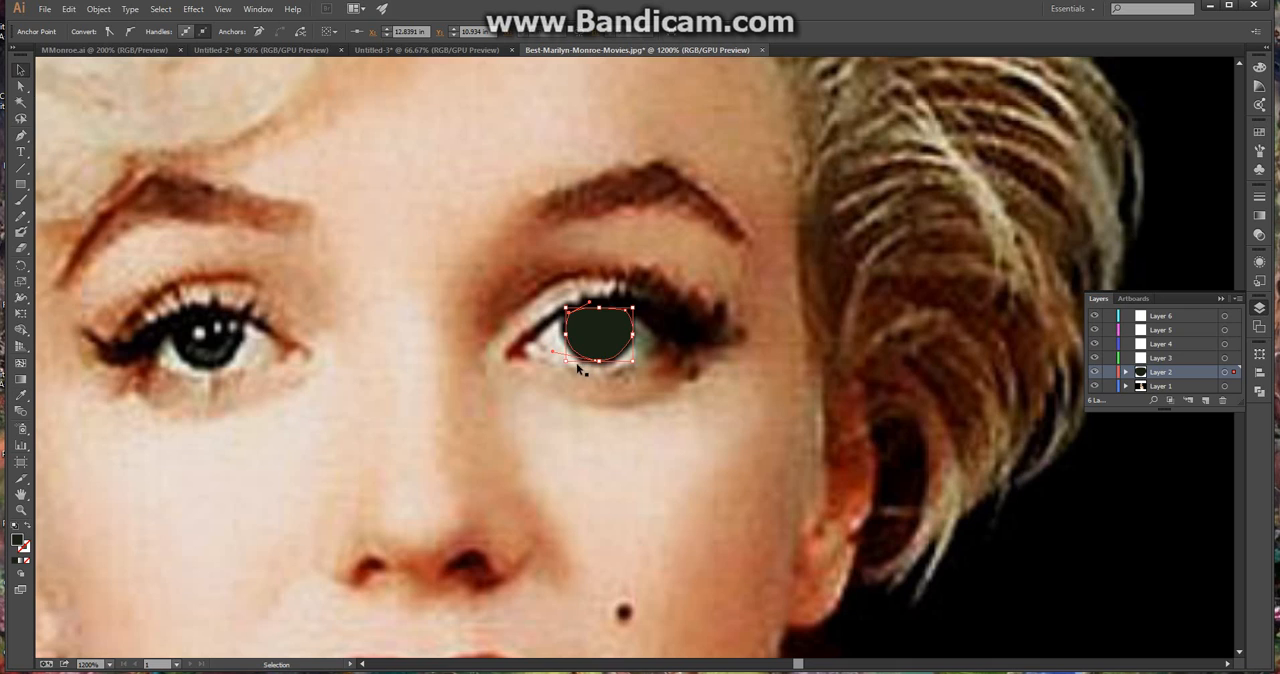
{"action": "left_click_drag", "start_coordinate": [567, 362], "coordinate": [564, 366]}
{"action": "left_click_drag", "start_coordinate": [634, 340], "coordinate": [632, 339]}
{"action": "scroll", "coordinate": [638, 328], "scroll_direction": "up", "scroll_amount": 2}
{"action": "scroll", "coordinate": [633, 333], "scroll_direction": "up", "scroll_amount": 1}
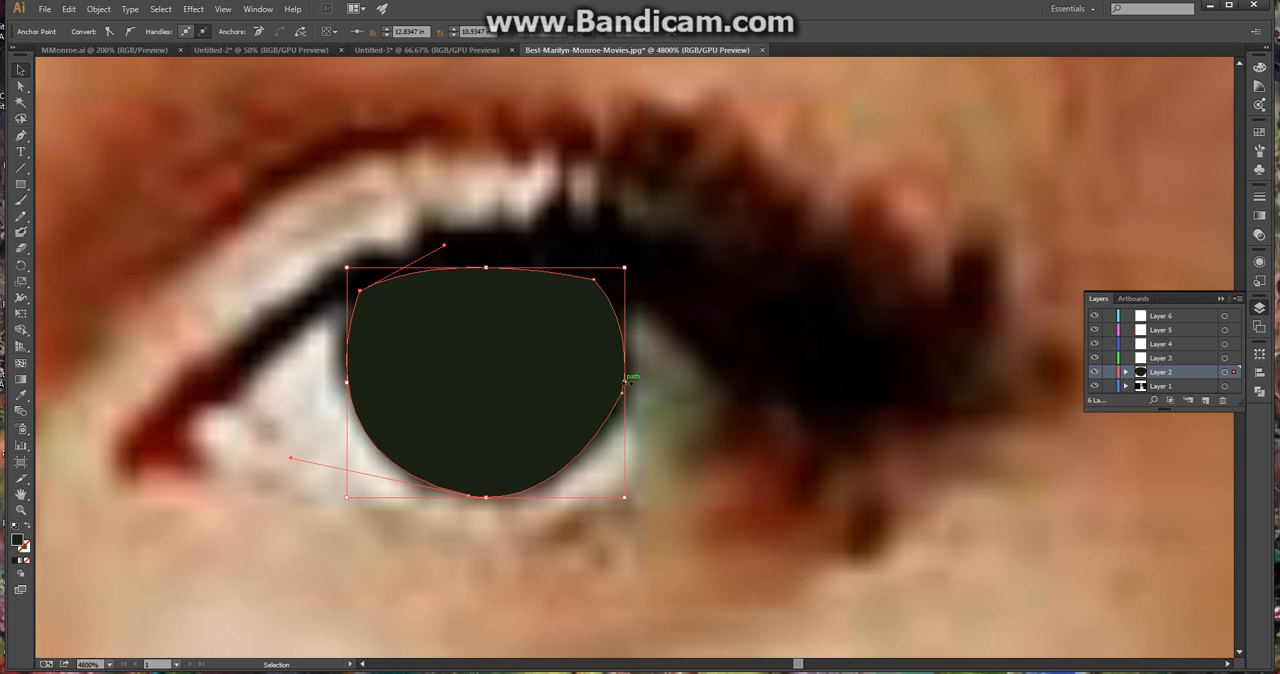
{"action": "left_click_drag", "start_coordinate": [631, 381], "coordinate": [633, 383]}
{"action": "scroll", "coordinate": [571, 364], "scroll_direction": "down", "scroll_amount": 3}
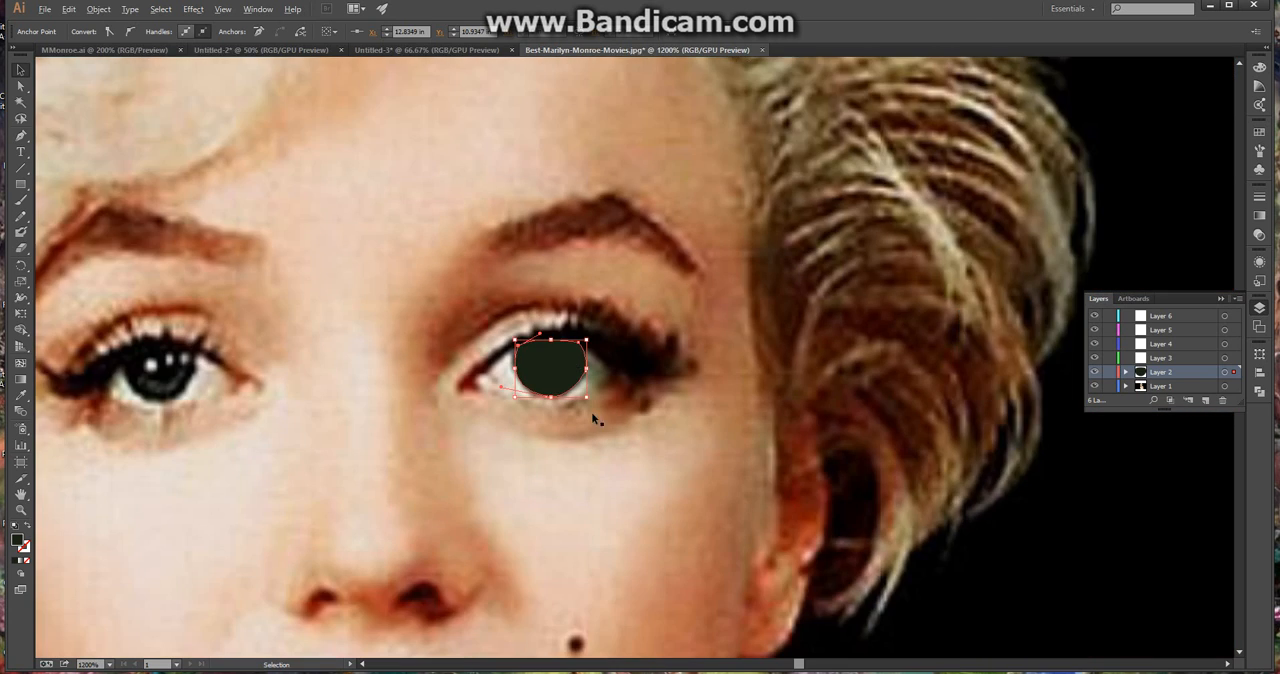
{"action": "left_click", "coordinate": [612, 475]}
Make Layer 2 active and toggle its visibility to compare the iris shape with the photo, leaving the layer hidden
{"action": "scroll", "coordinate": [532, 432], "scroll_direction": "down", "scroll_amount": 1}
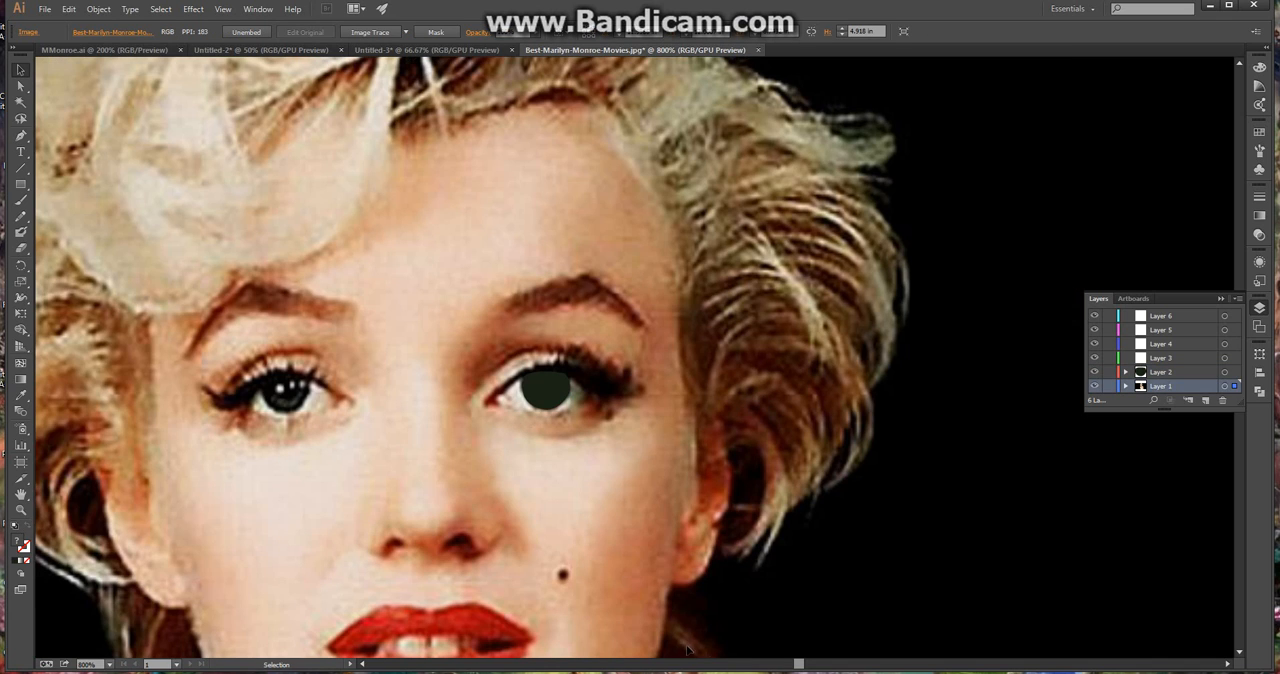
{"action": "left_click_drag", "start_coordinate": [798, 666], "coordinate": [796, 666]}
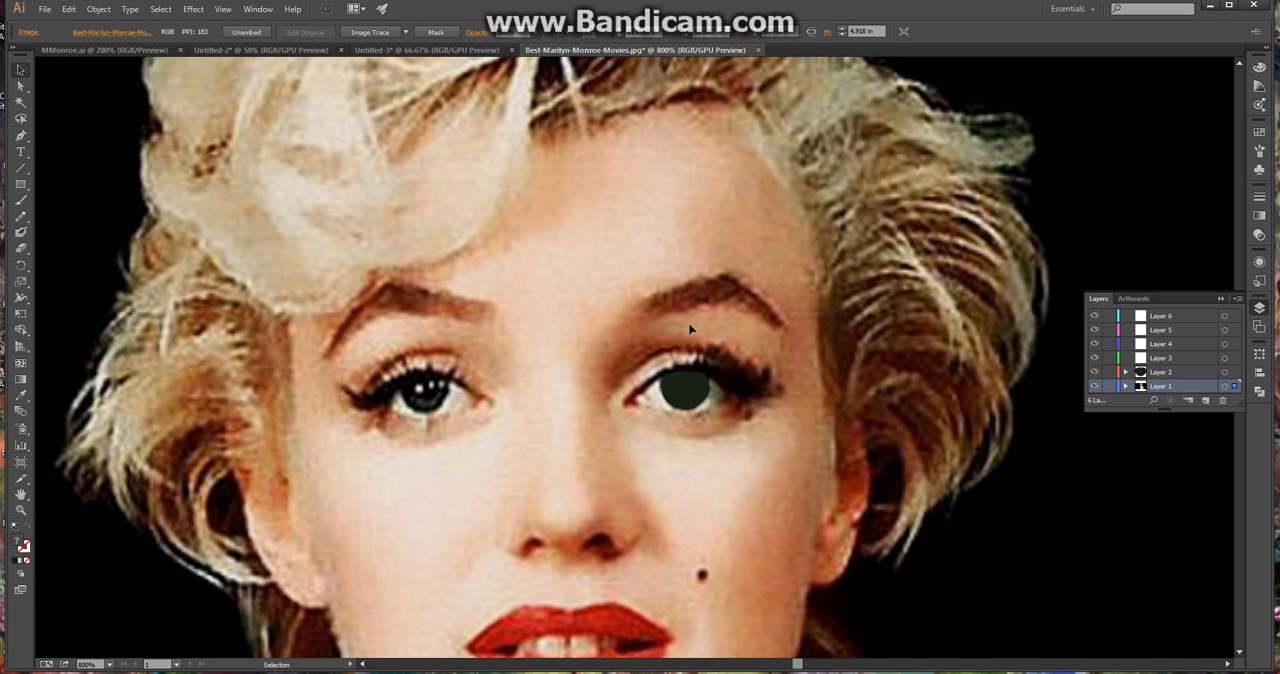
{"action": "scroll", "coordinate": [701, 372], "scroll_direction": "up", "scroll_amount": 1}
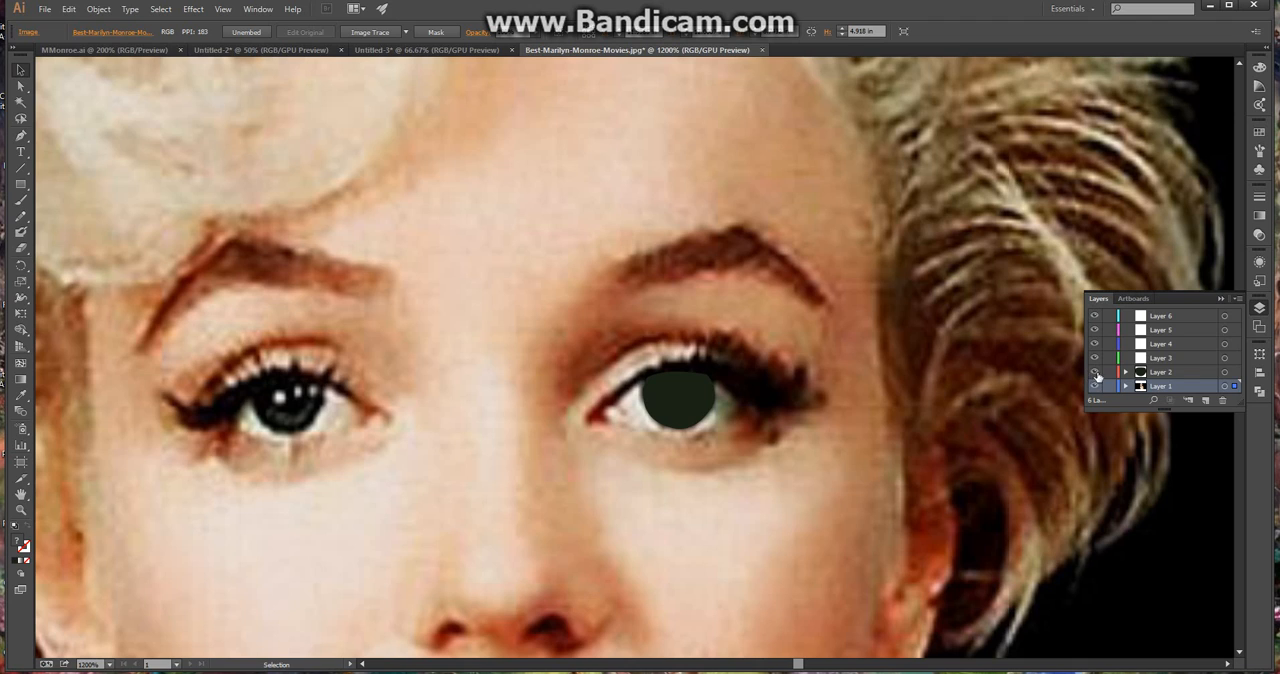
{"action": "left_click", "coordinate": [1180, 372]}
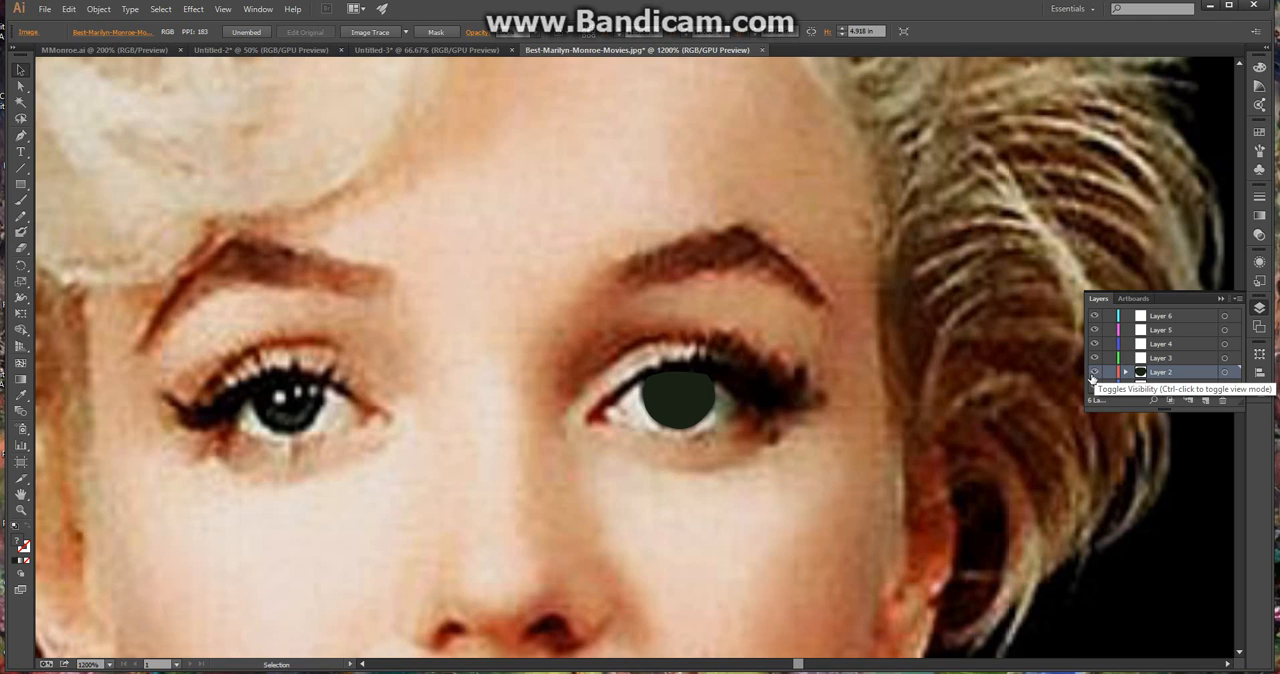
{"action": "left_click", "coordinate": [1094, 372]}
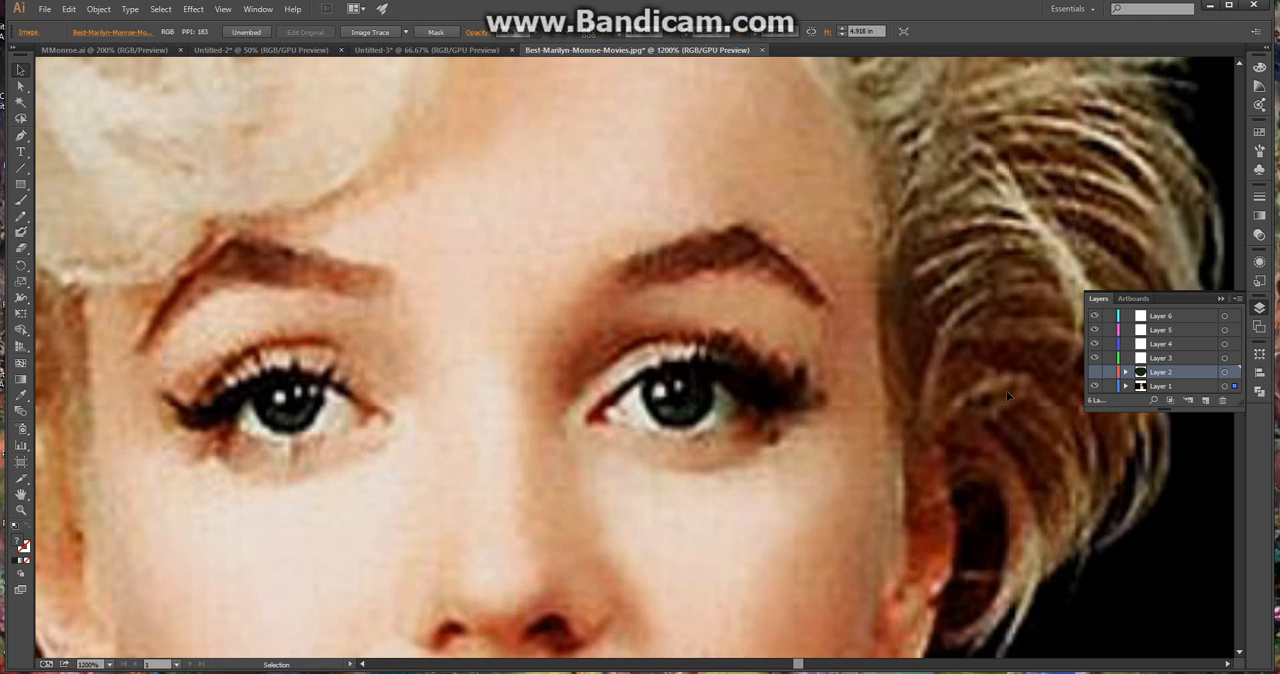
{"action": "left_click", "coordinate": [1095, 372]}
{"action": "left_click", "coordinate": [1096, 372]}
{"action": "left_click", "coordinate": [1096, 372]}
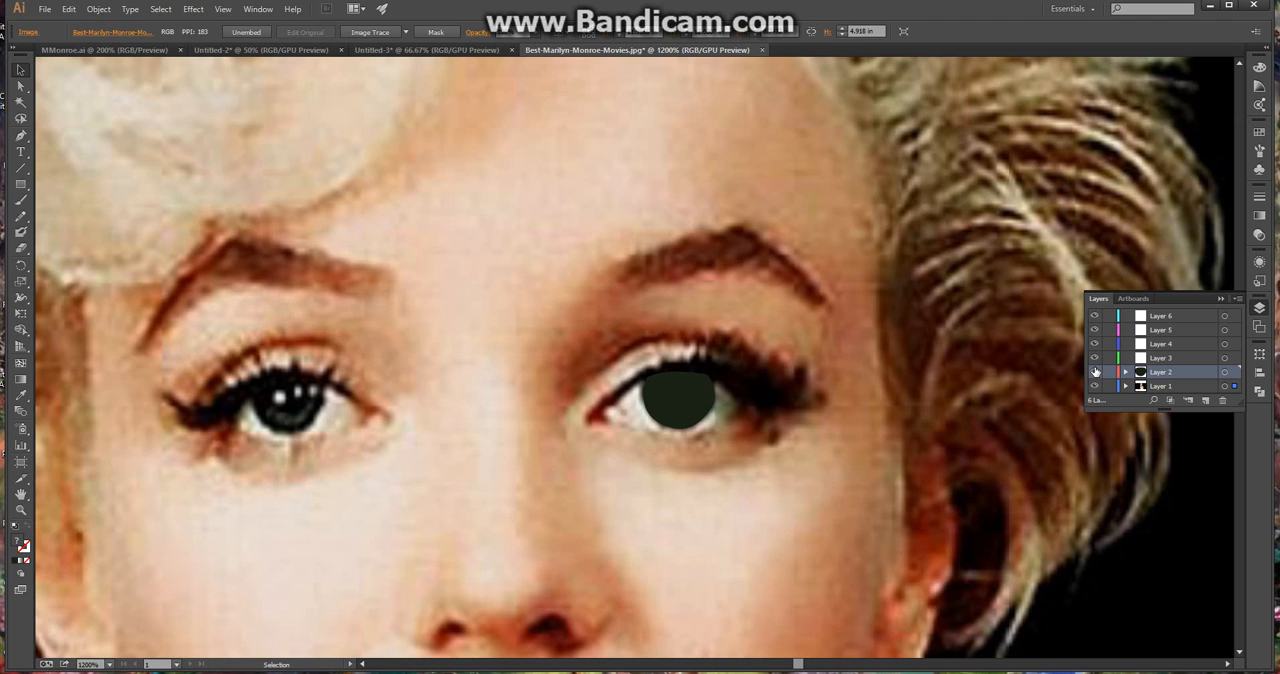
{"action": "left_click", "coordinate": [1096, 372]}
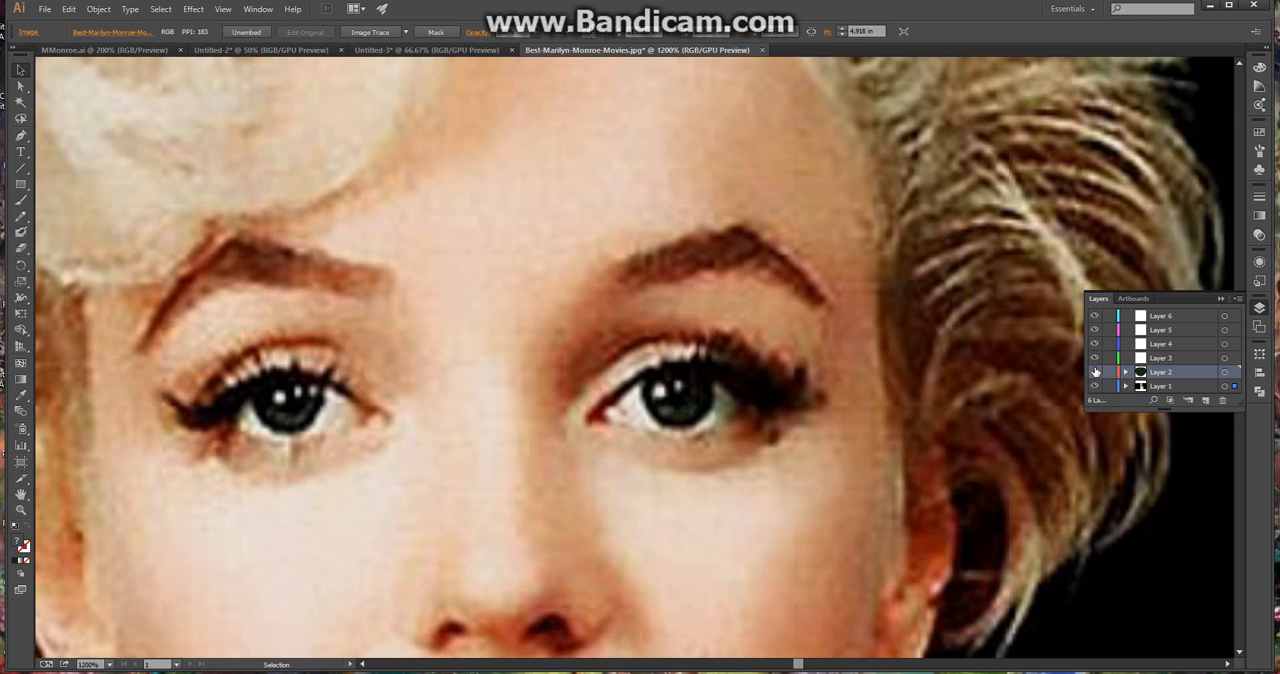
Make Layer 3 the active layer and toggle Layer 2's visibility on and off, ending with Layer 2 hidden
{"action": "left_click", "coordinate": [1176, 356]}
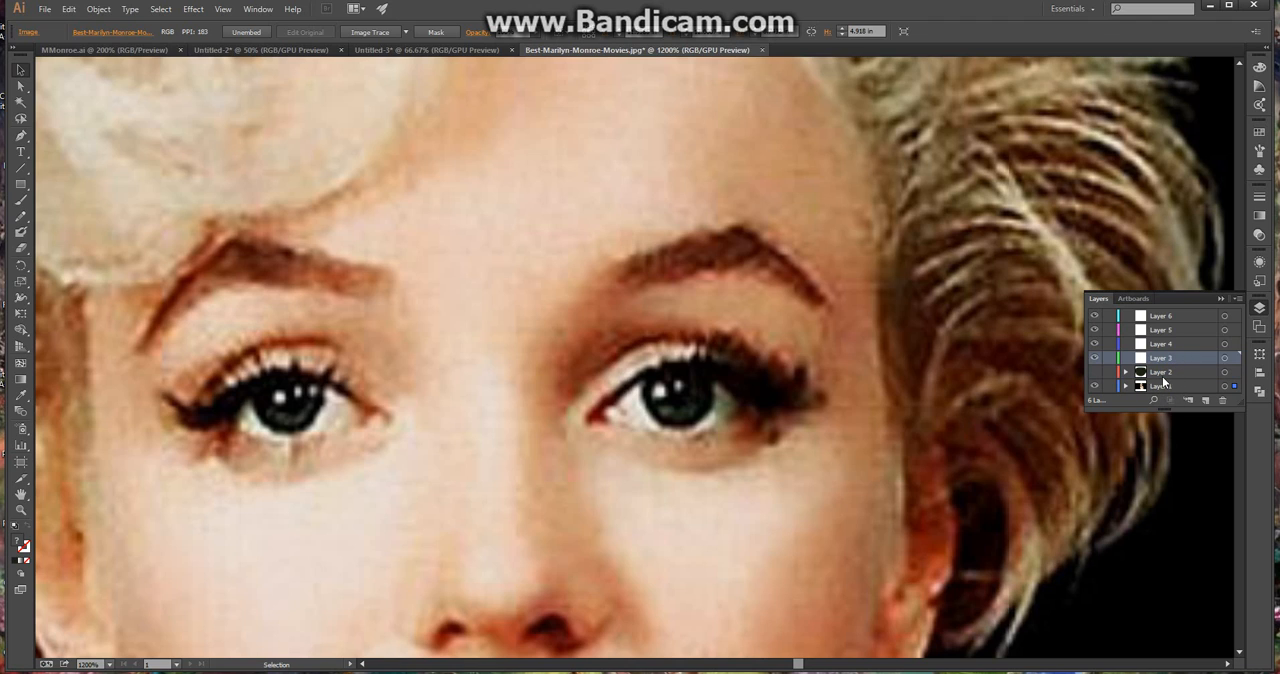
{"action": "left_click", "coordinate": [1095, 374]}
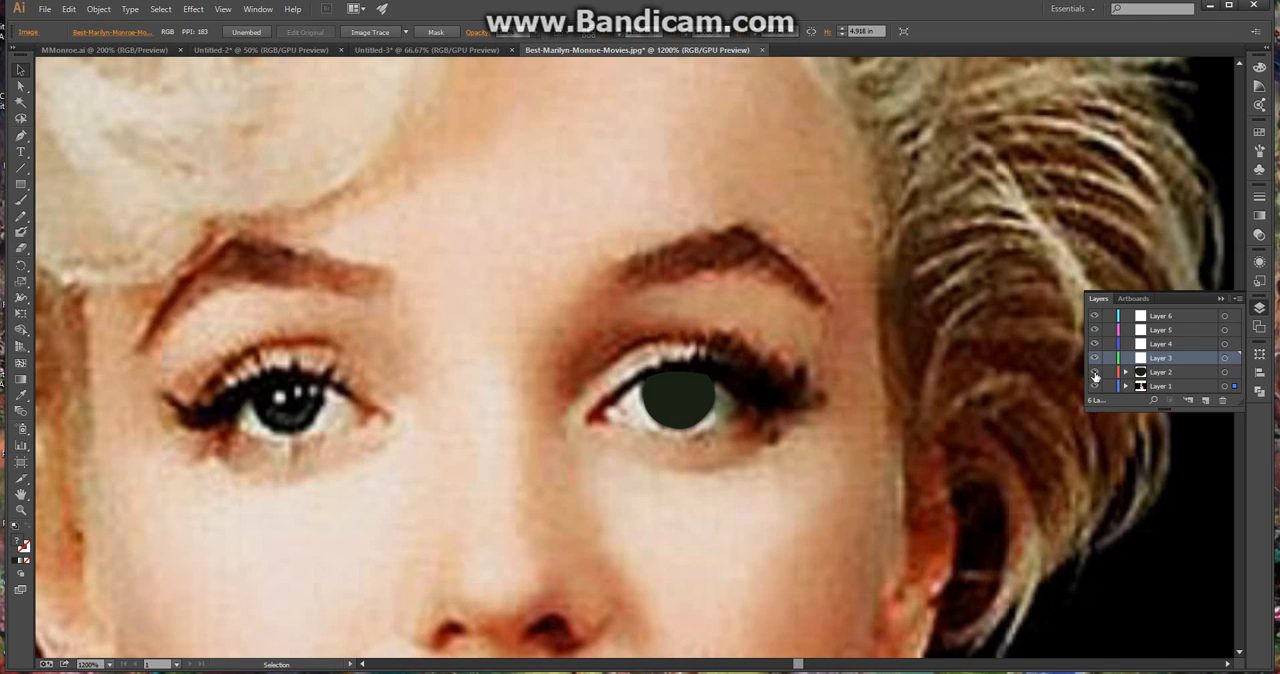
{"action": "left_click", "coordinate": [1095, 374]}
{"action": "left_click", "coordinate": [1095, 374]}
{"action": "left_click", "coordinate": [1095, 374]}
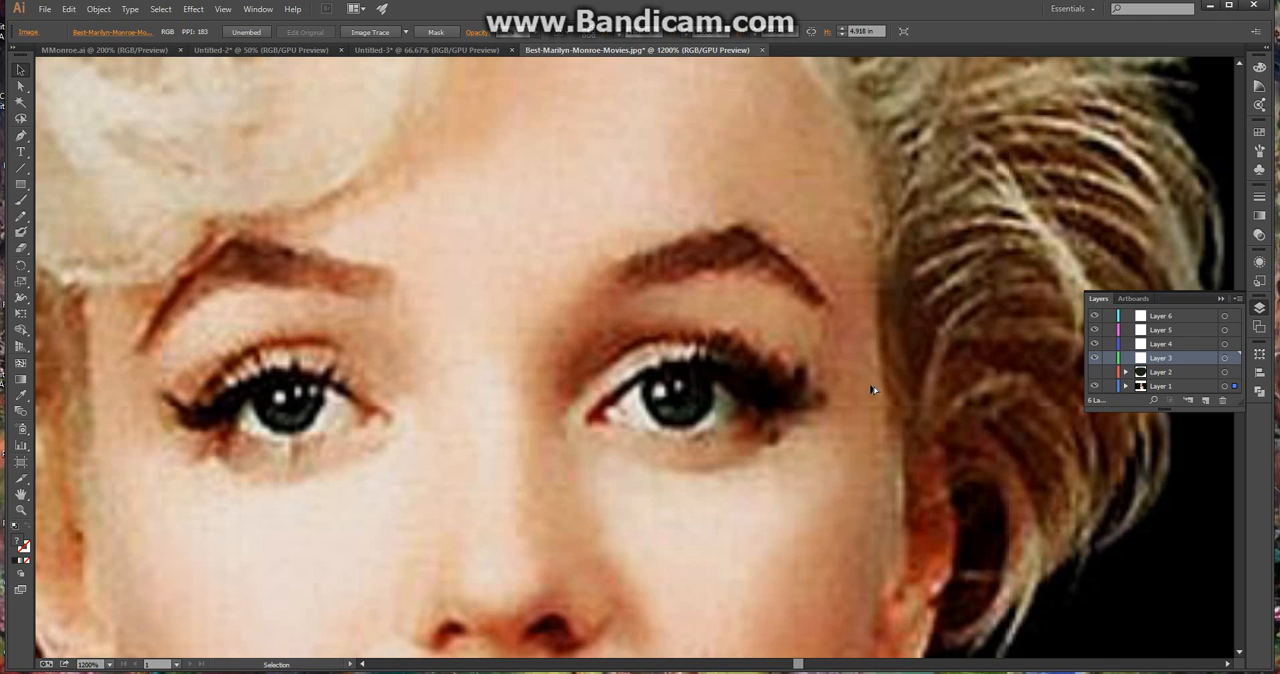
Trace a closed curved Pen path about 0.05 in tall around the pupil of the eye on the photo's right side
{"action": "scroll", "coordinate": [871, 390], "scroll_direction": "up", "scroll_amount": 2}
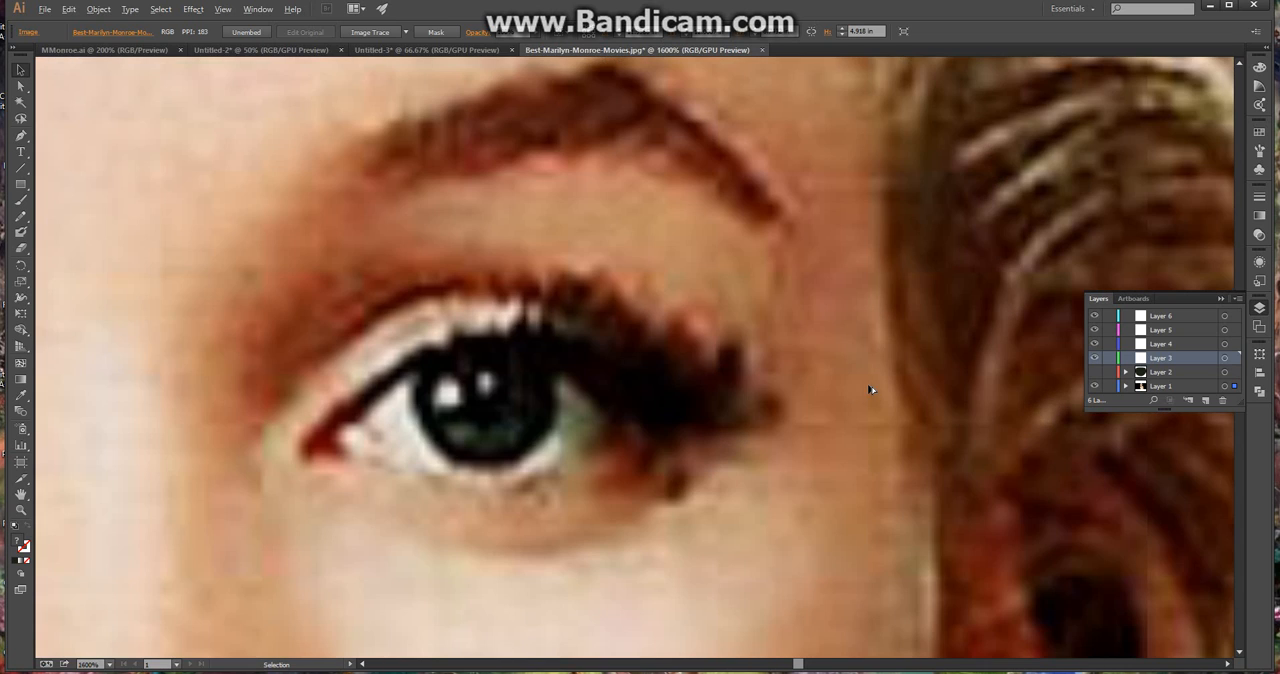
{"action": "left_click", "coordinate": [20, 135]}
{"action": "left_click", "coordinate": [459, 373]}
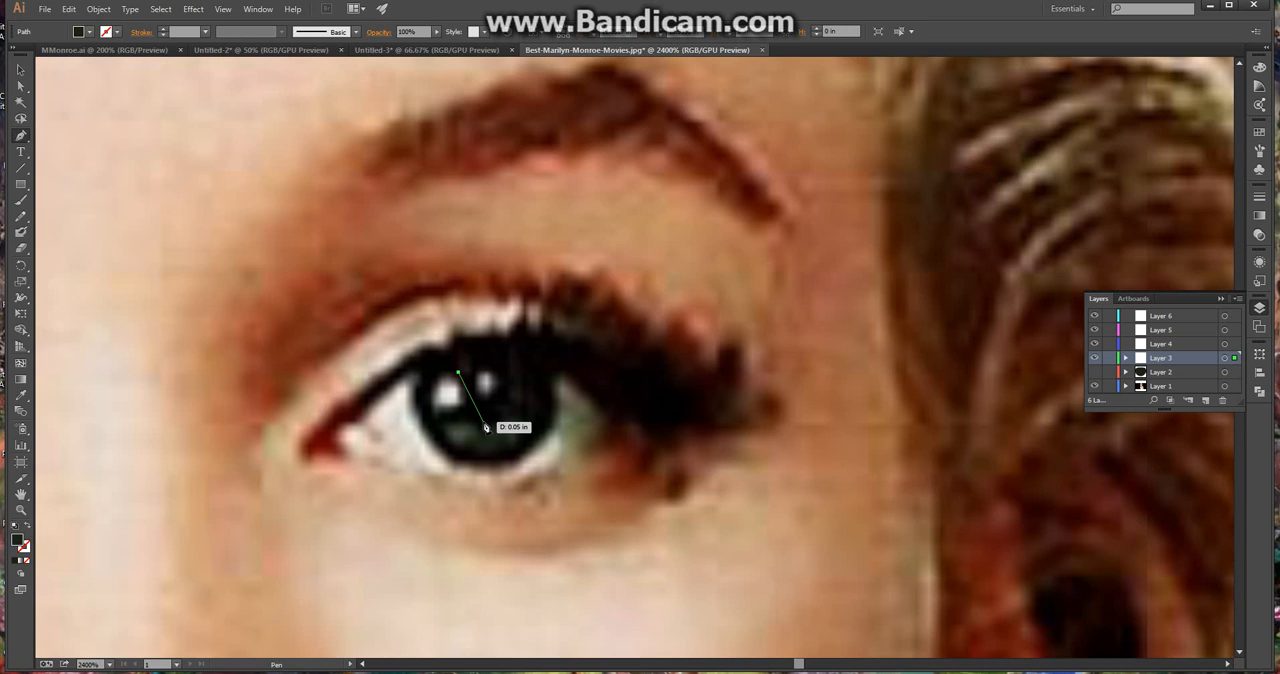
{"action": "left_click_drag", "start_coordinate": [483, 422], "coordinate": [513, 428]}
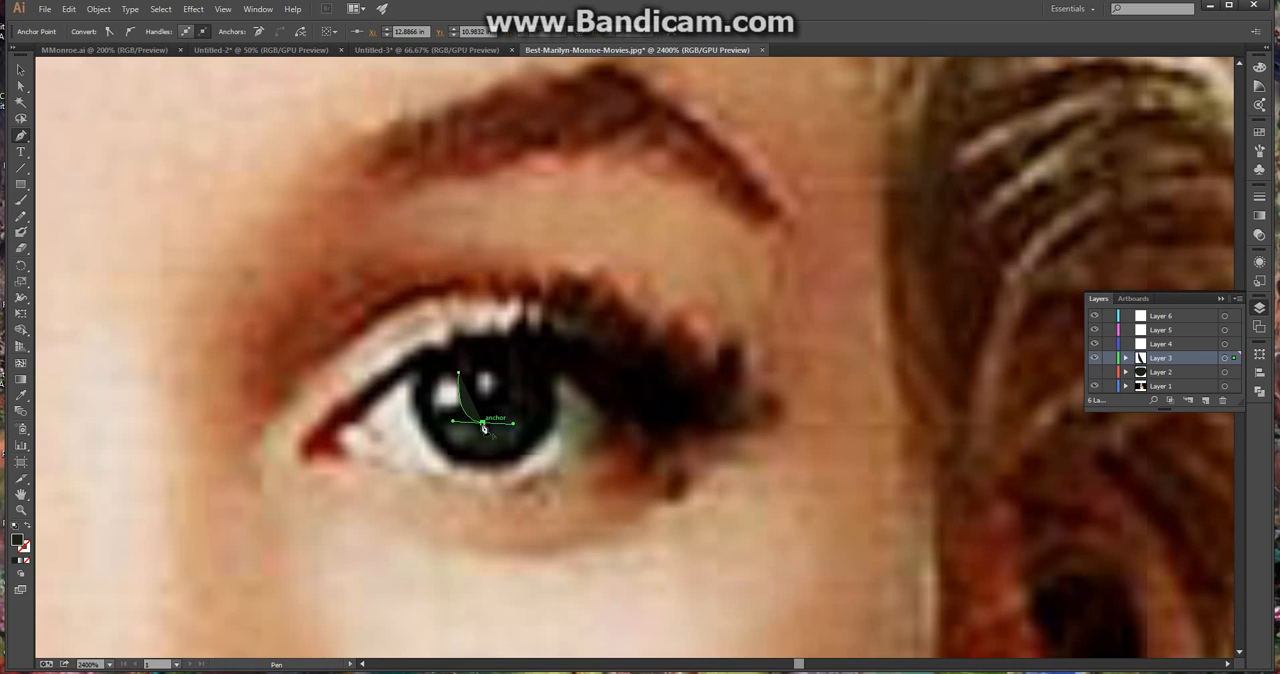
{"action": "left_click_drag", "start_coordinate": [516, 373], "coordinate": [525, 313]}
{"action": "left_click", "coordinate": [516, 373]}
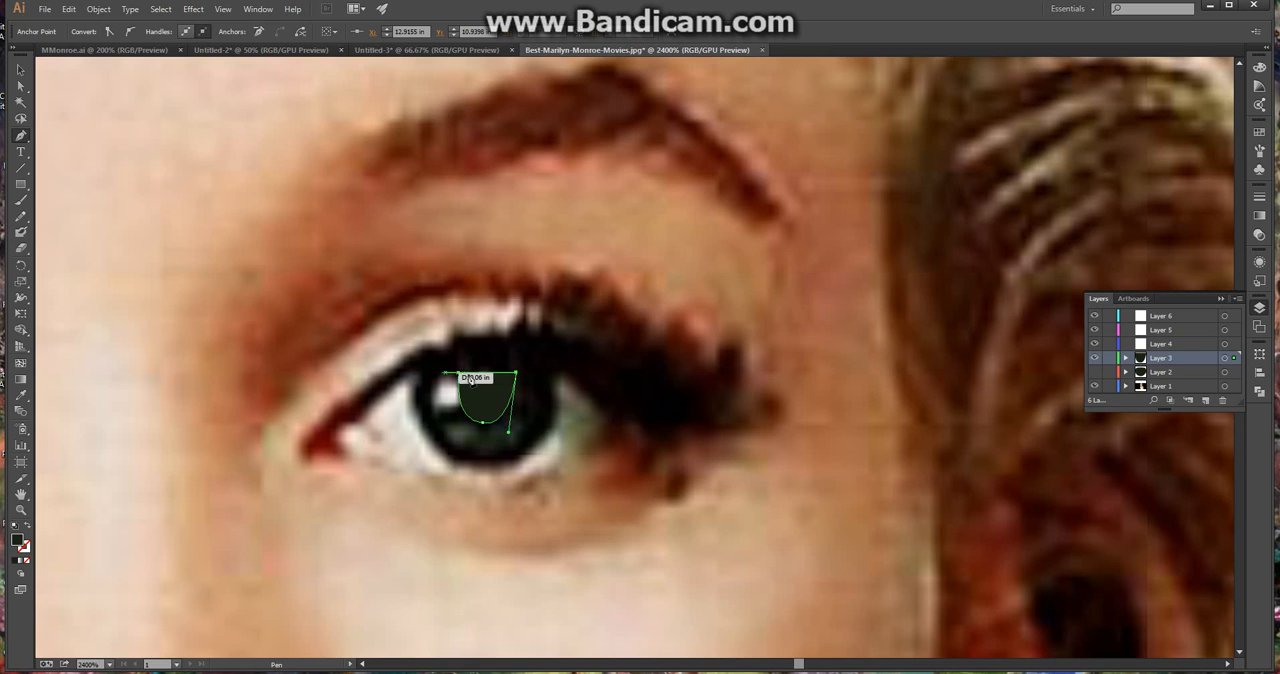
{"action": "left_click_drag", "start_coordinate": [462, 376], "coordinate": [436, 396]}
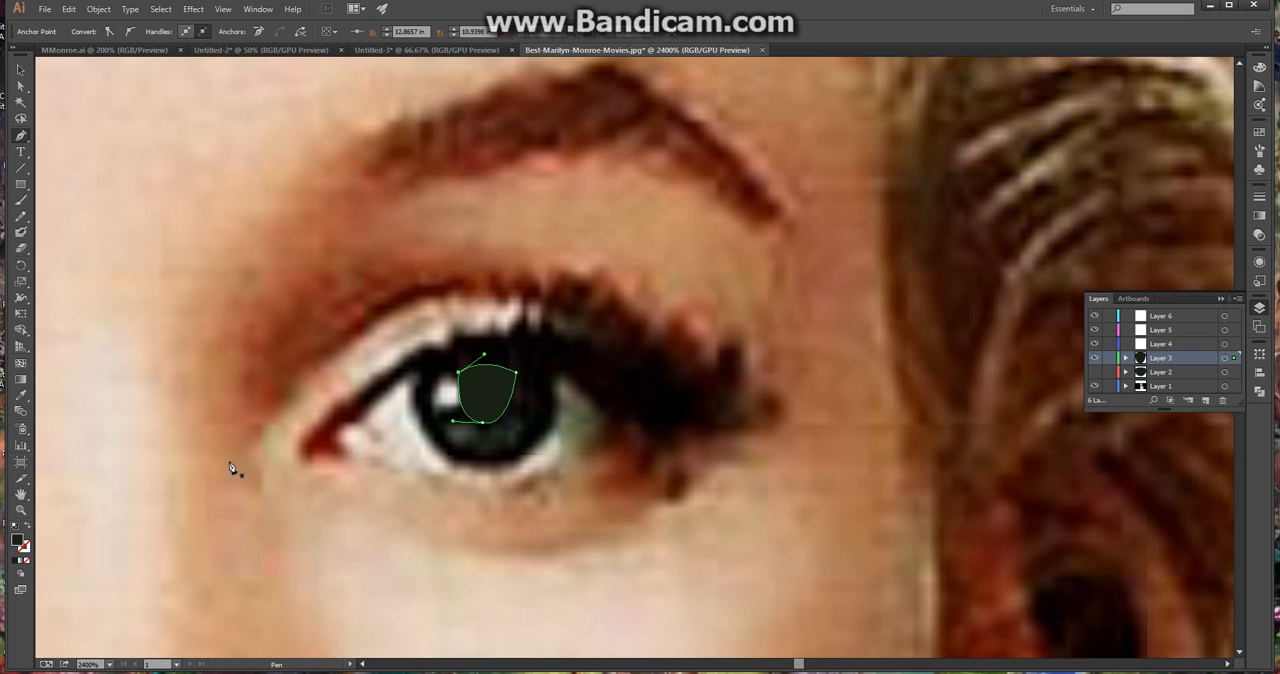
{"action": "left_click", "coordinate": [20, 69]}
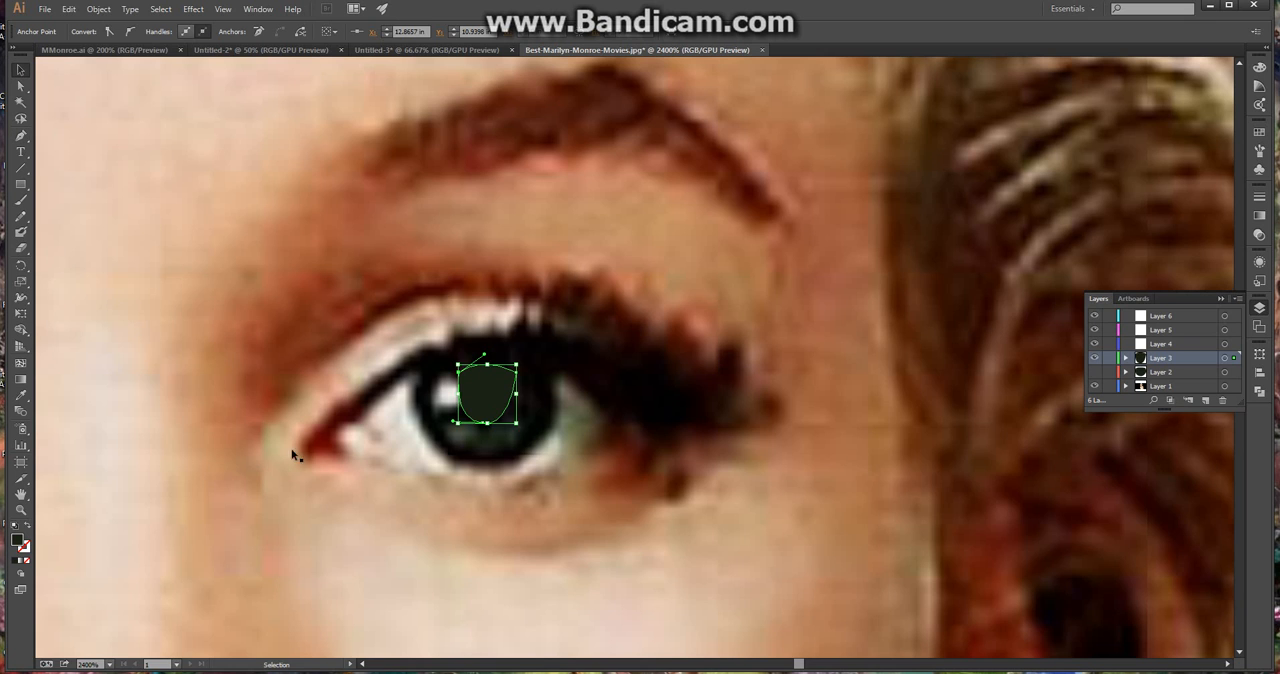
Fill the pupil shape with black sampled from the other eye's pupil, deselect it and show Layer 2
{"action": "scroll", "coordinate": [296, 447], "scroll_direction": "down", "scroll_amount": 2}
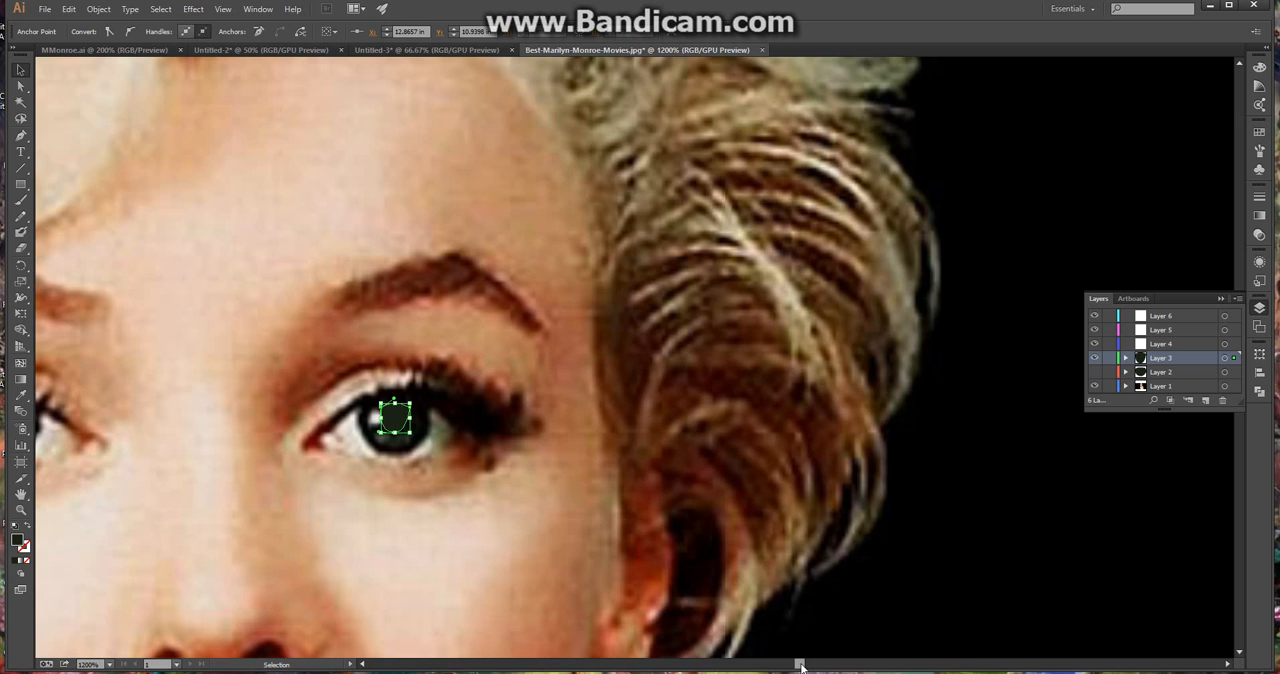
{"action": "left_click_drag", "start_coordinate": [801, 667], "coordinate": [799, 668]}
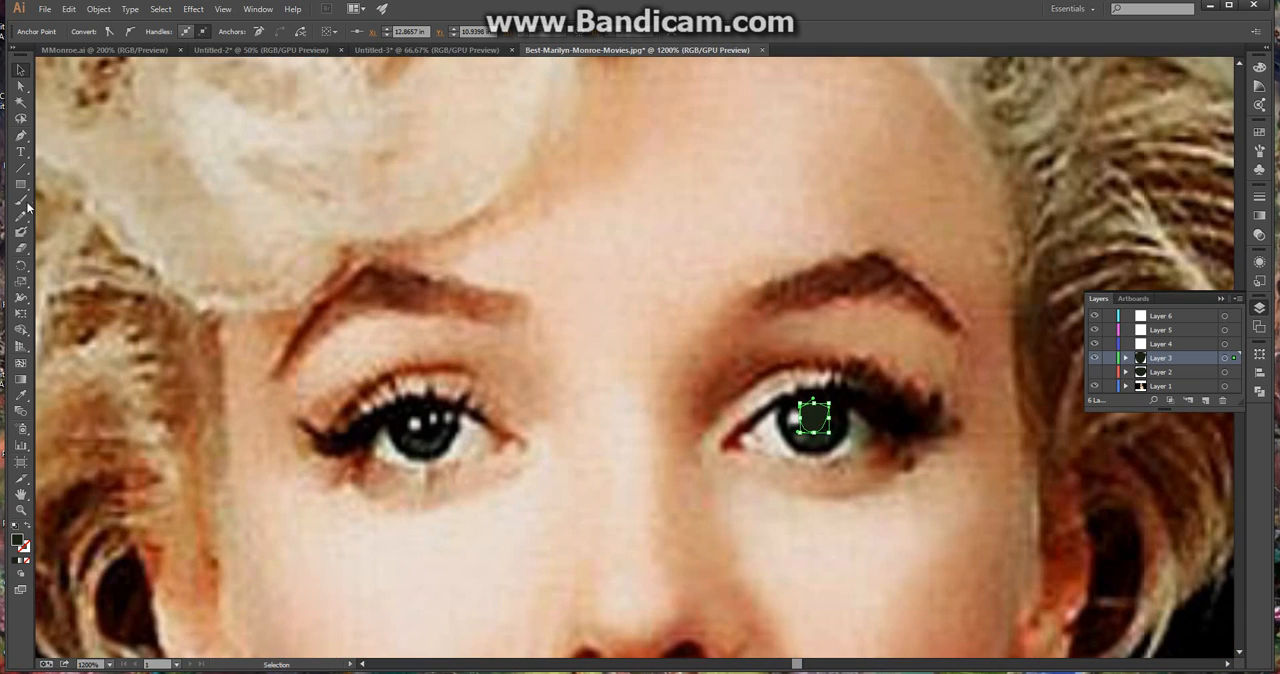
{"action": "left_click", "coordinate": [20, 395]}
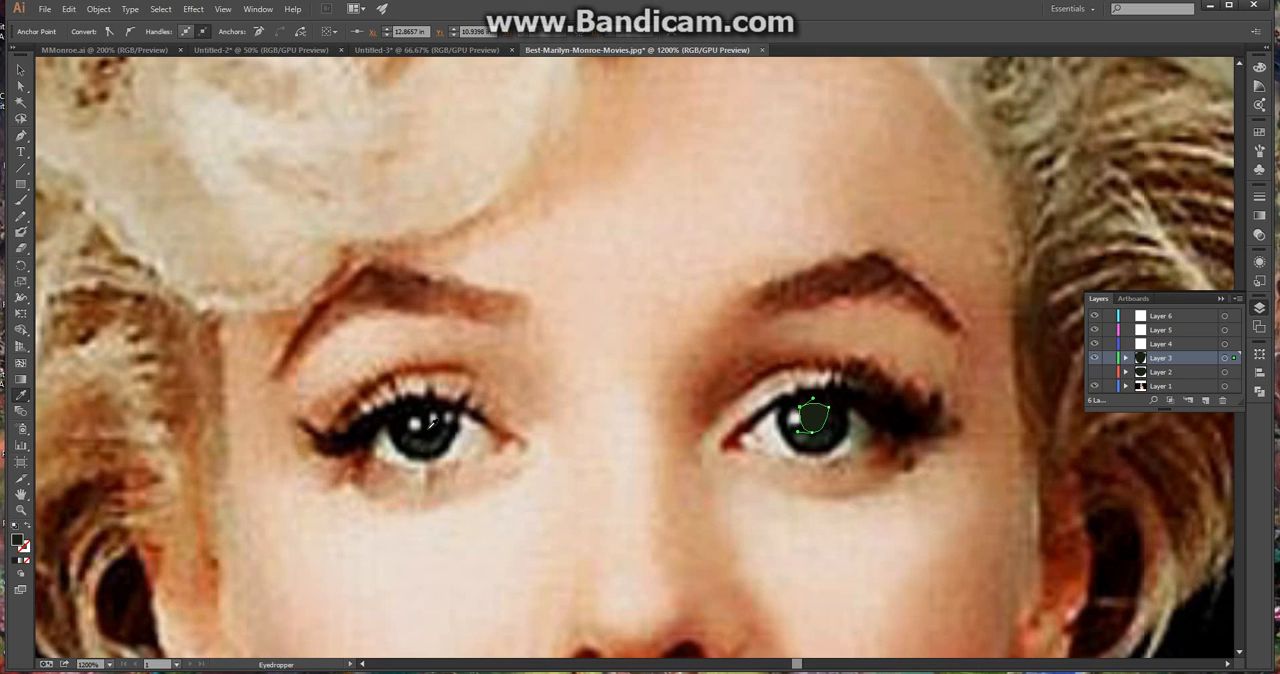
{"action": "left_click", "coordinate": [430, 424]}
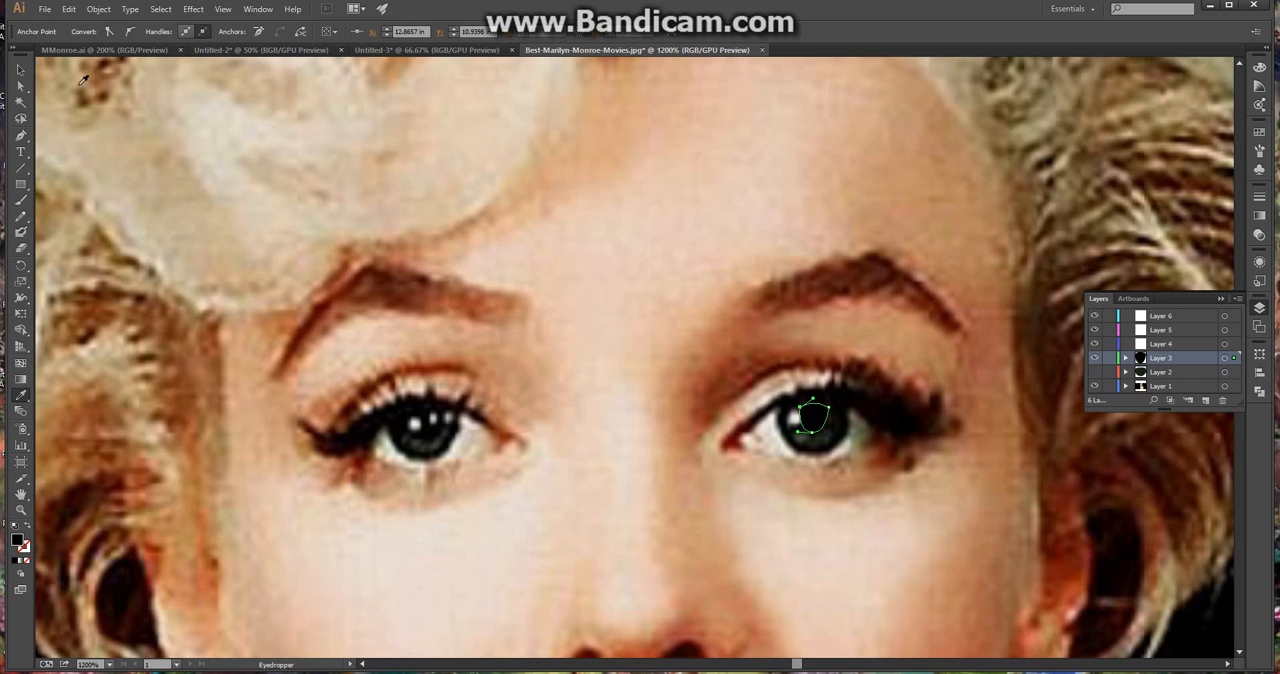
{"action": "left_click", "coordinate": [20, 70]}
{"action": "left_click", "coordinate": [986, 486]}
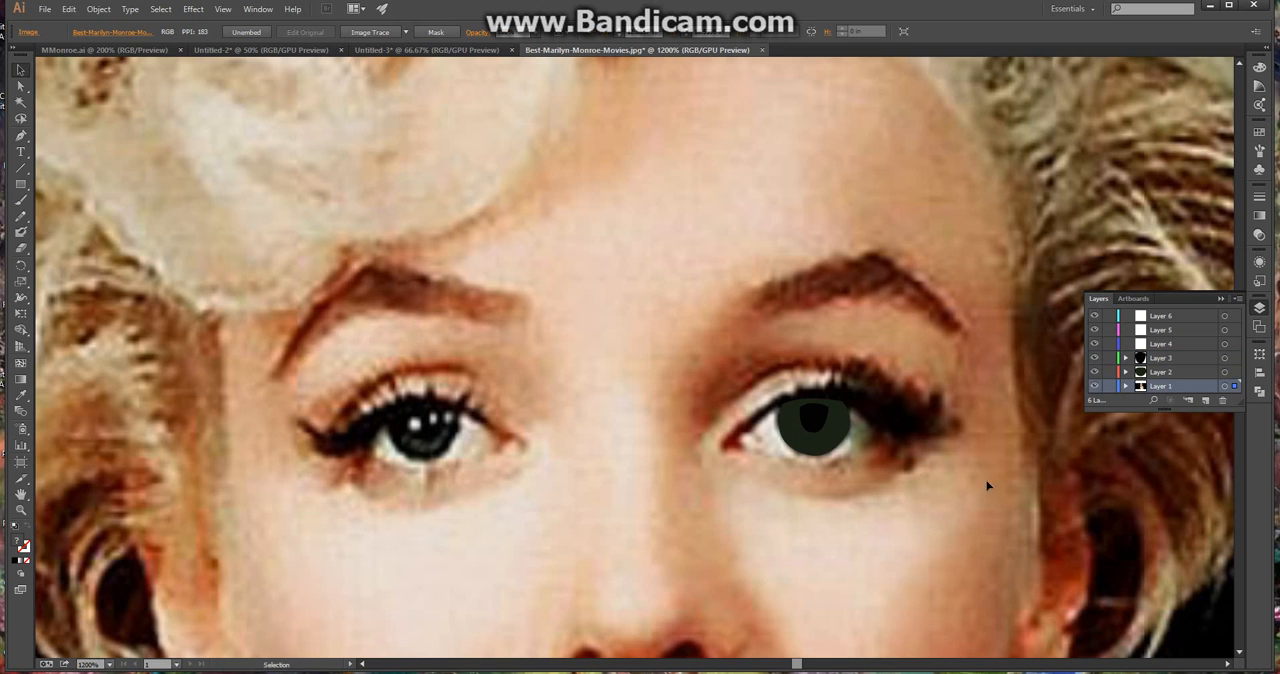
Stretch the black pupil shape to about 0.064 in tall so it slightly overlaps the iris's upper edge, and deselect it
{"action": "scroll", "coordinate": [940, 502], "scroll_direction": "up", "scroll_amount": 1}
{"action": "scroll", "coordinate": [940, 502], "scroll_direction": "up", "scroll_amount": 1, "text": "alt"}
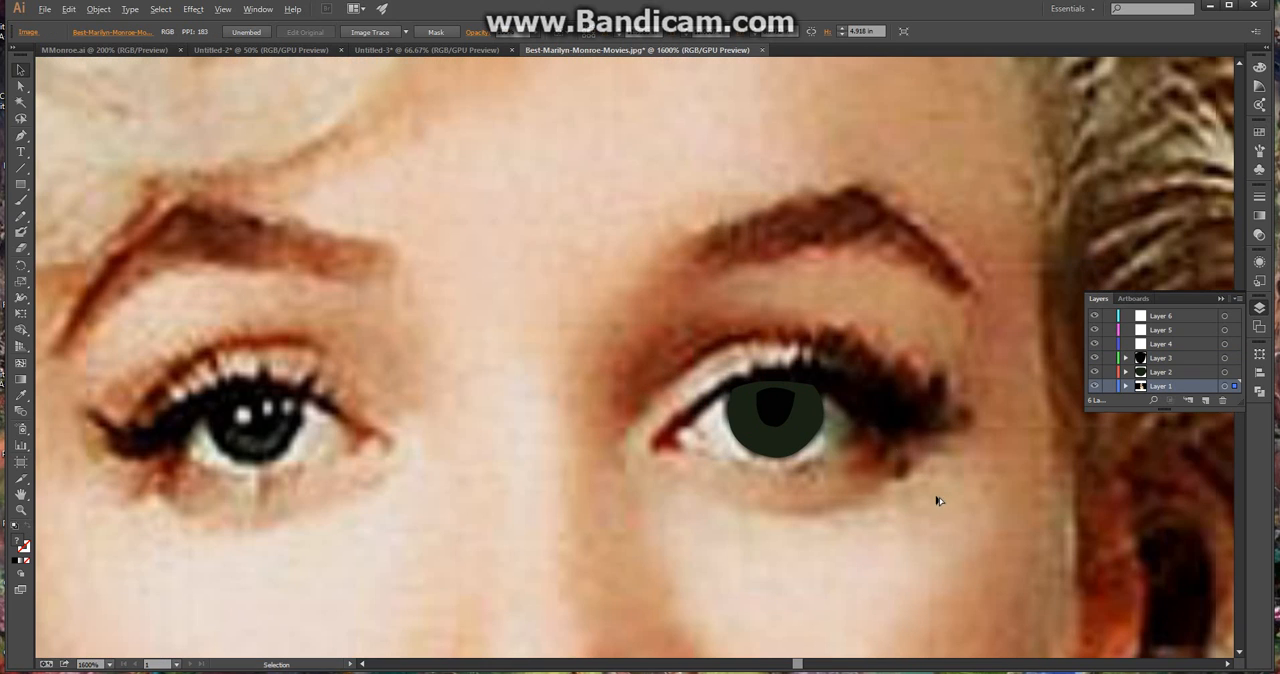
{"action": "left_click", "coordinate": [782, 398]}
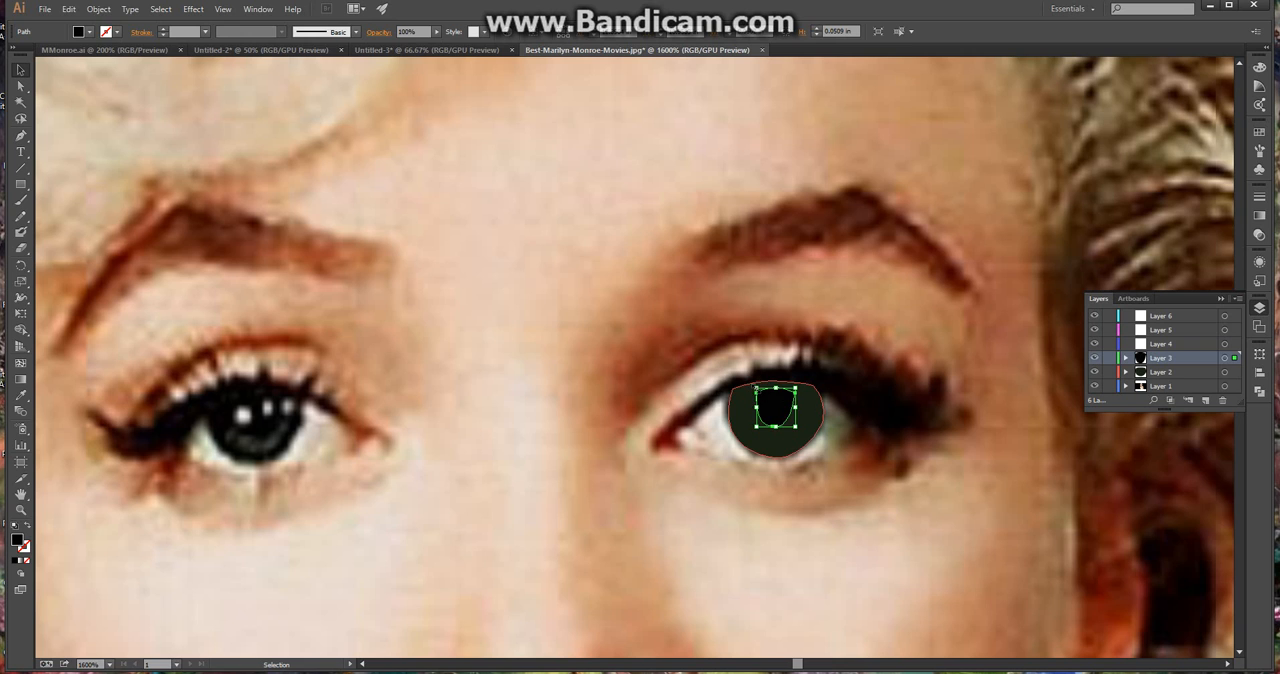
{"action": "left_click_drag", "start_coordinate": [755, 387], "coordinate": [753, 375]}
{"action": "left_click", "coordinate": [948, 458]}
{"action": "scroll", "coordinate": [758, 420], "scroll_direction": "up", "scroll_amount": 3}
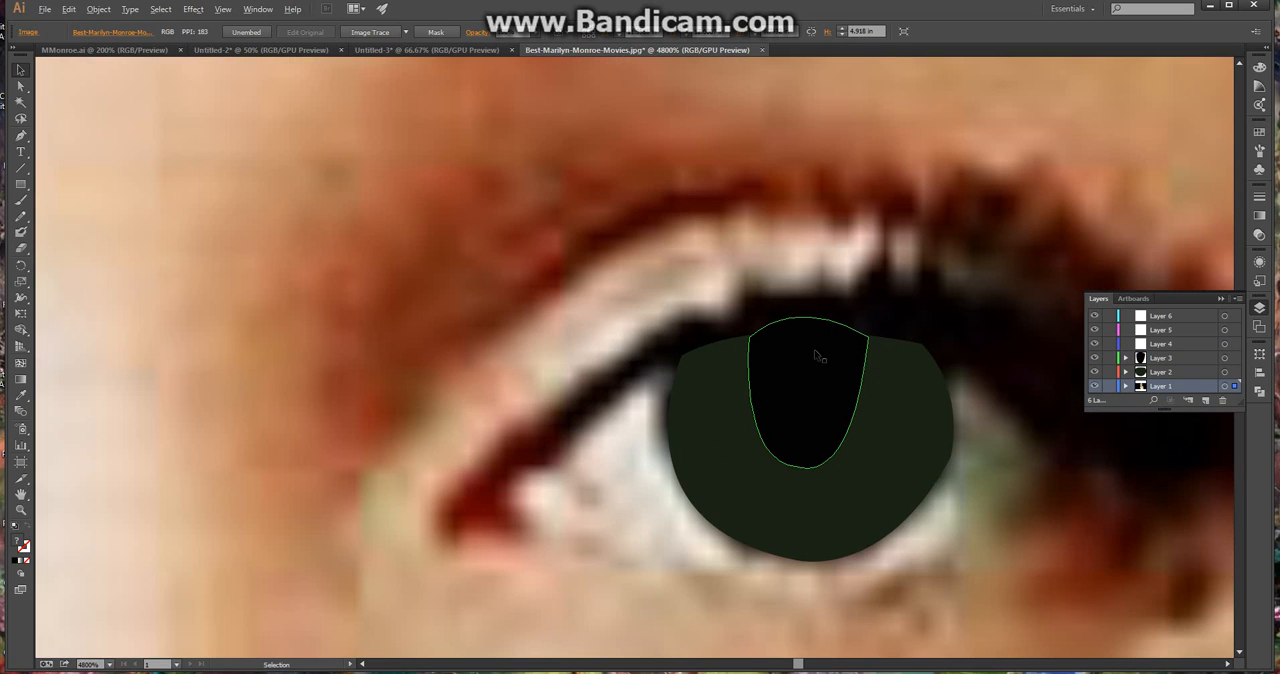
{"action": "left_click", "coordinate": [820, 346]}
{"action": "left_click_drag", "start_coordinate": [809, 319], "coordinate": [808, 323]}
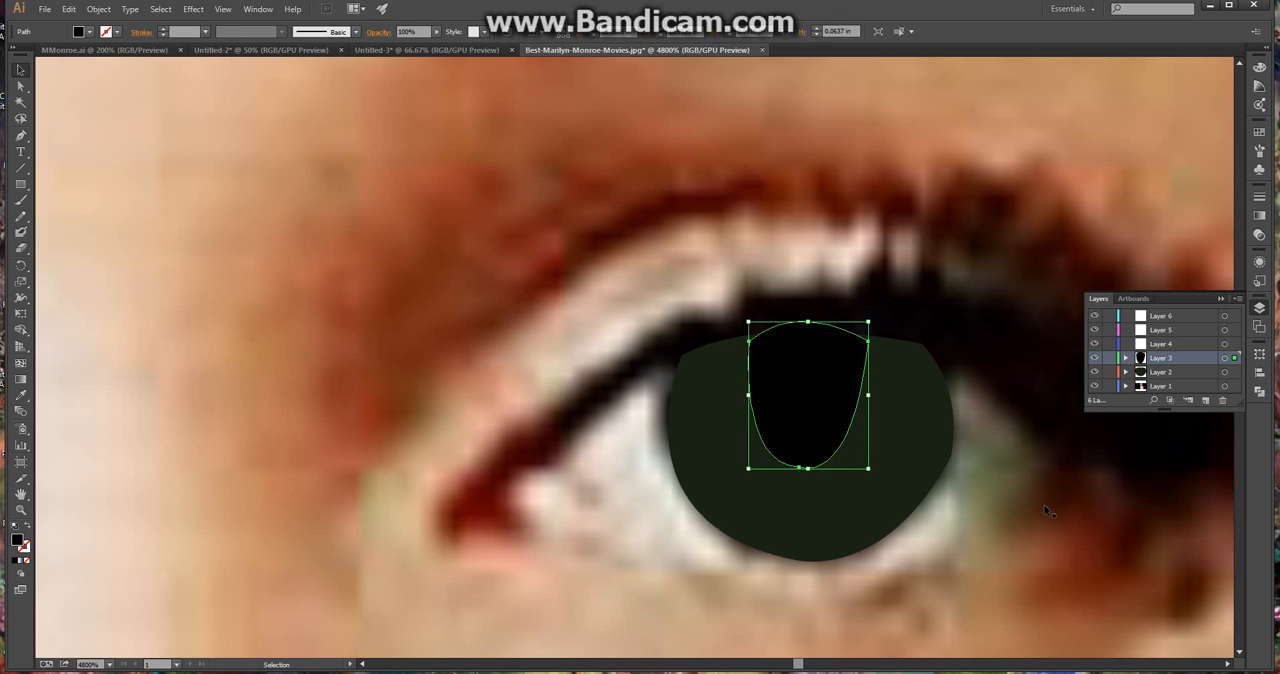
{"action": "left_click", "coordinate": [986, 514]}
Hide Layers 2 and 3 to reveal the eye in the photo, and make Layer 4 the active layer
{"action": "scroll", "coordinate": [986, 514], "scroll_direction": "down", "scroll_amount": 5}
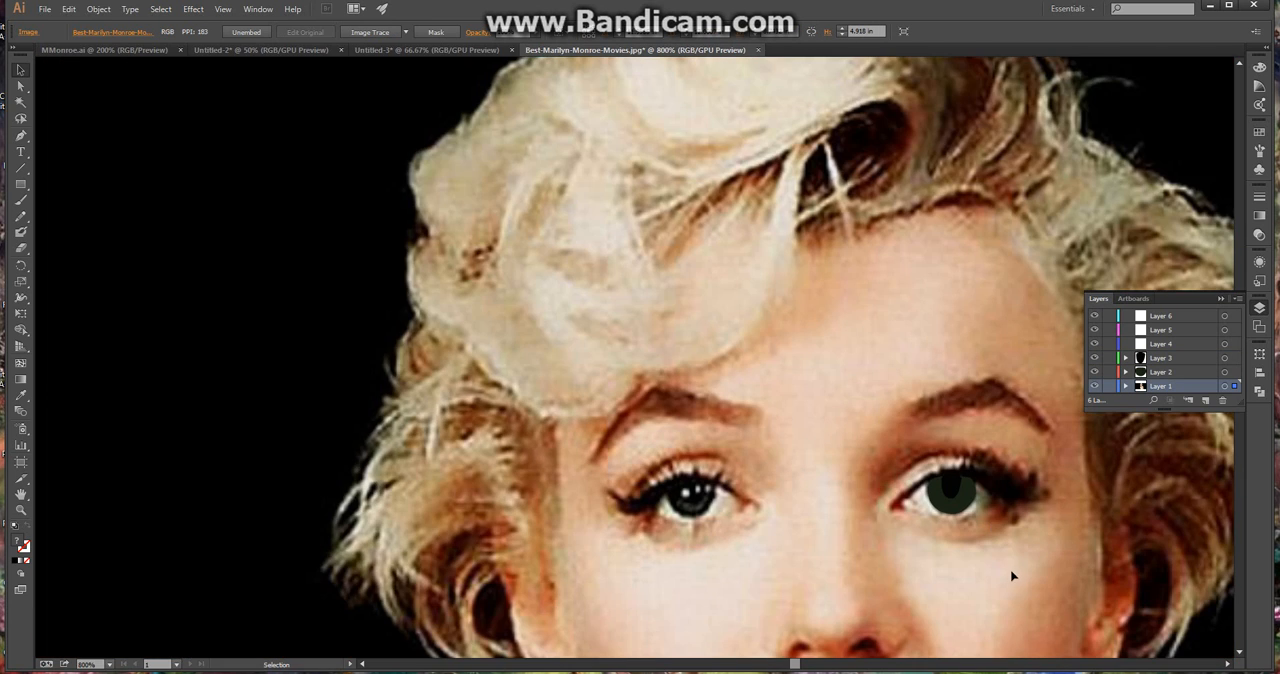
{"action": "scroll", "coordinate": [1012, 576], "scroll_direction": "down", "scroll_amount": 4}
{"action": "scroll", "coordinate": [1088, 632], "scroll_direction": "up", "scroll_amount": 4}
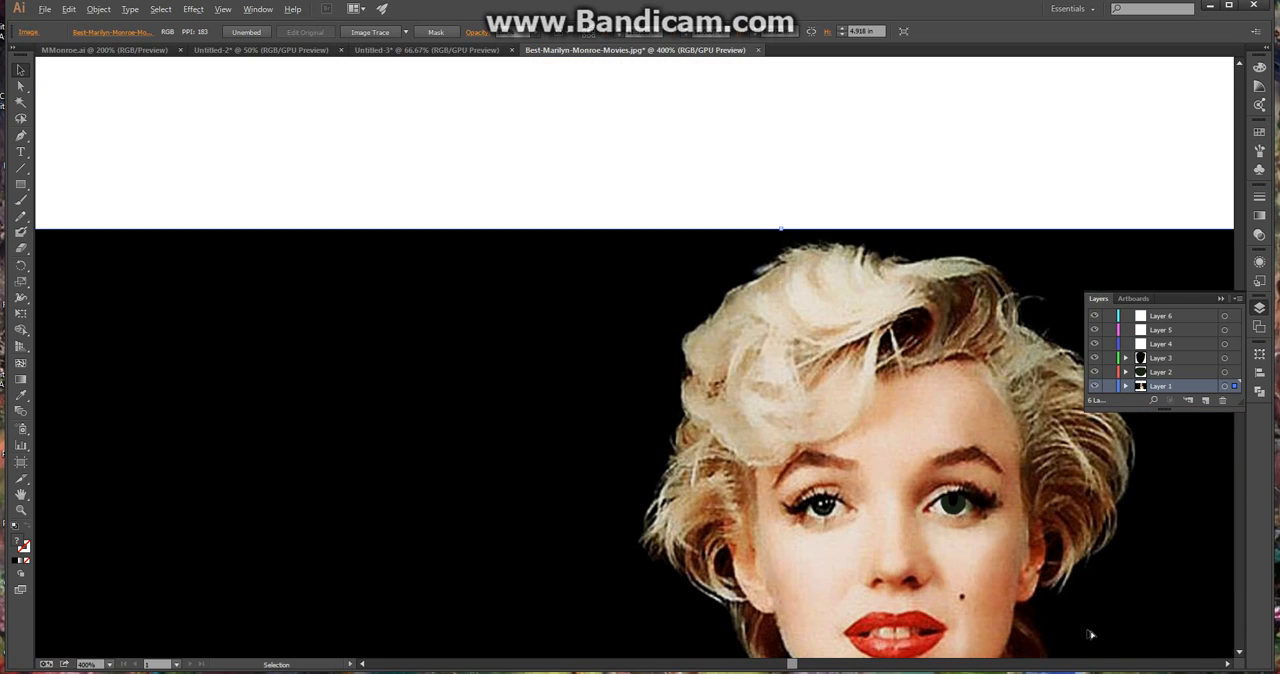
{"action": "scroll", "coordinate": [877, 425], "scroll_direction": "up", "scroll_amount": 1}
{"action": "scroll", "coordinate": [937, 448], "scroll_direction": "up", "scroll_amount": 2}
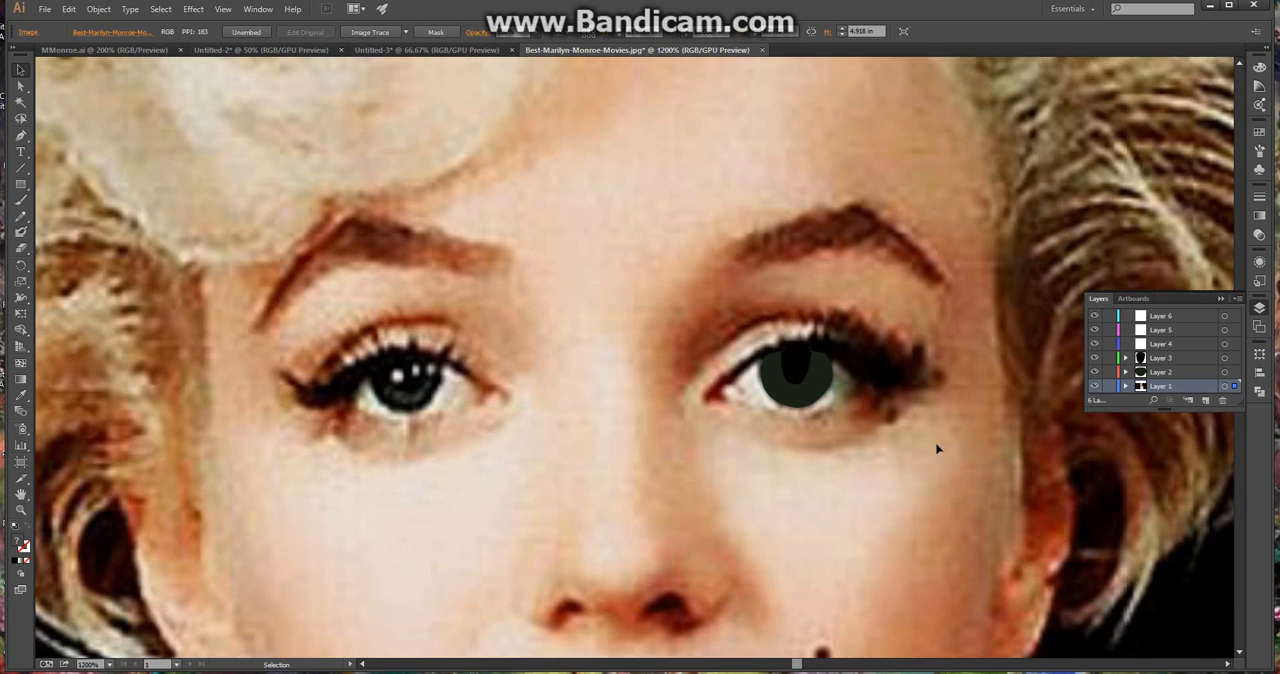
{"action": "left_click", "coordinate": [1095, 372]}
{"action": "left_click", "coordinate": [1095, 358]}
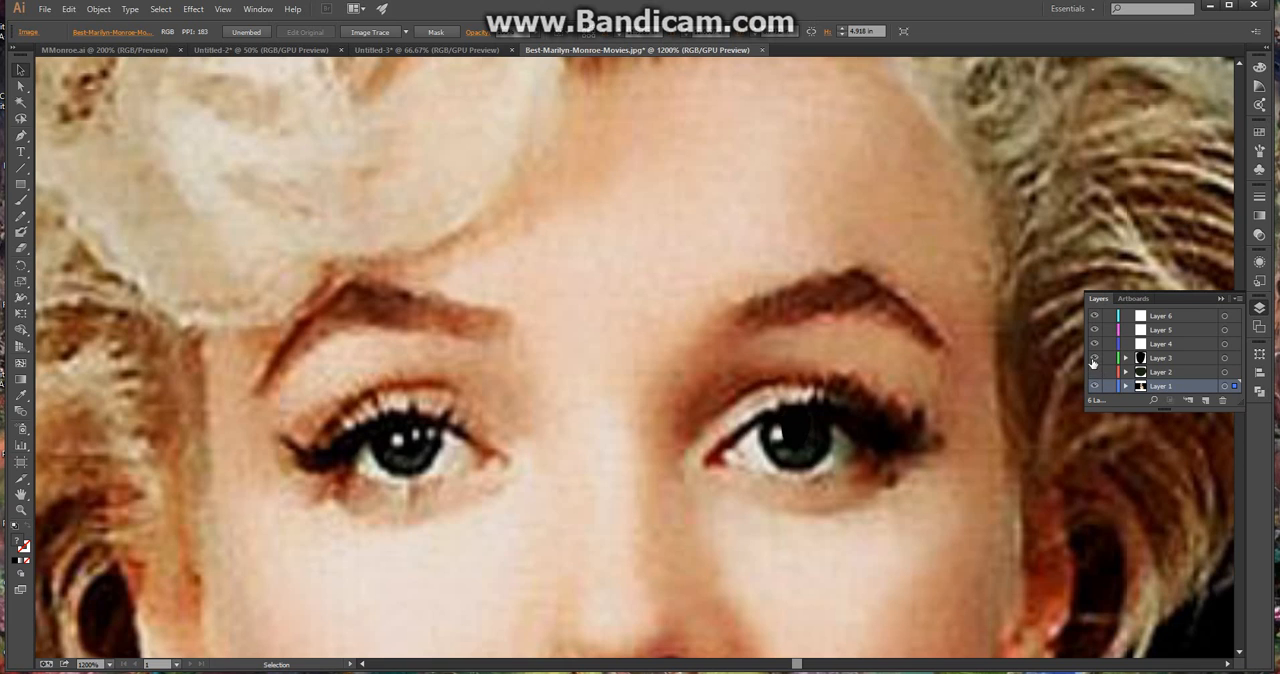
{"action": "scroll", "coordinate": [940, 432], "scroll_direction": "up", "scroll_amount": 2}
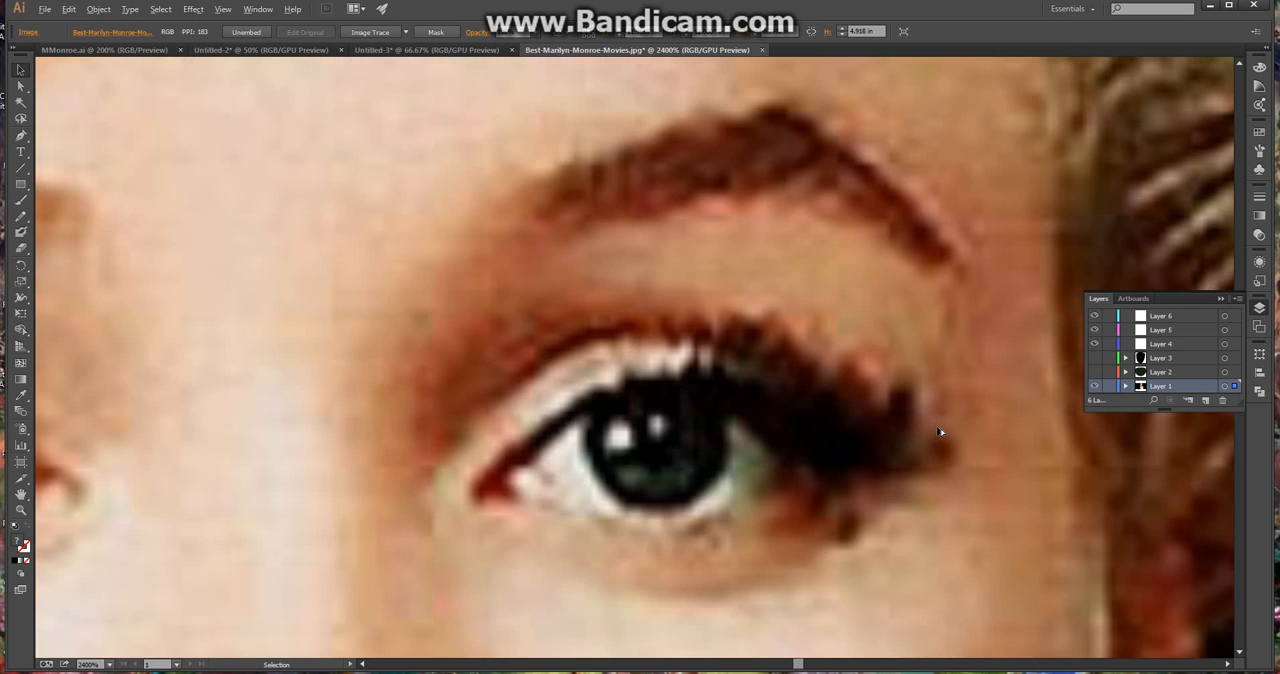
{"action": "left_click", "coordinate": [1130, 344]}
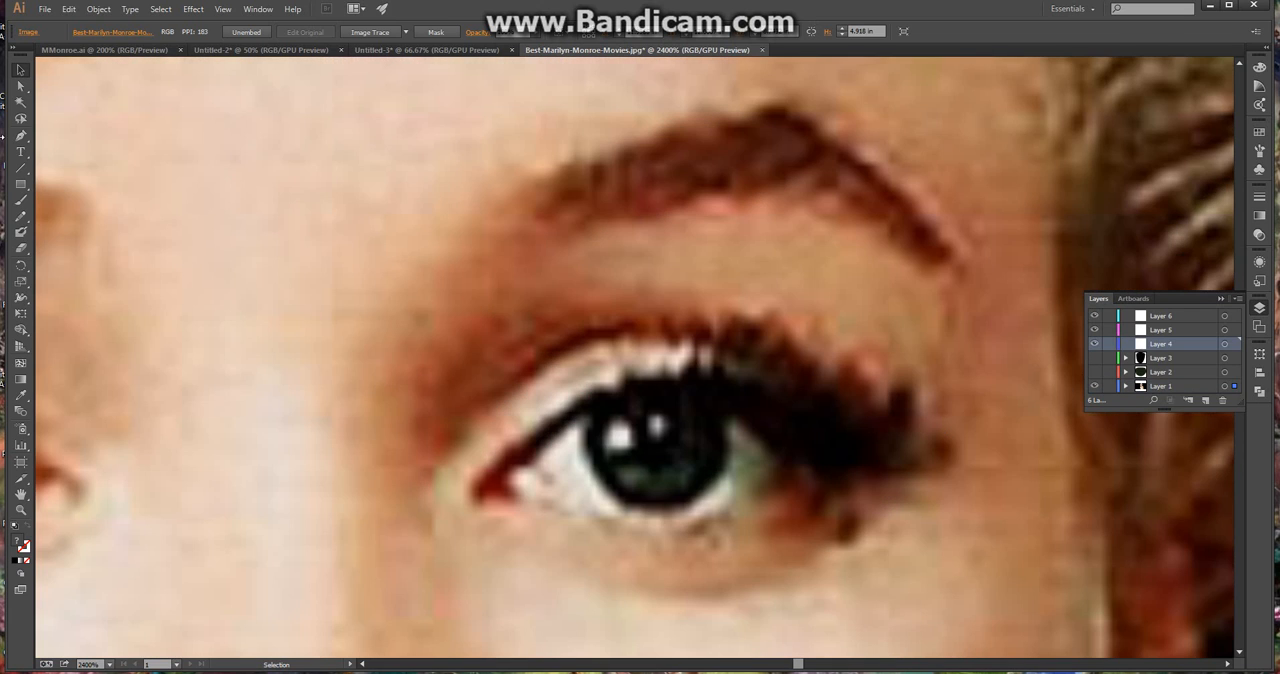
Draw an ellipse about 0.026 in tall, filled with light grey sampled from the eye's reflection, over the smaller highlight near the pupil's centre
{"action": "left_click", "coordinate": [20, 395]}
{"action": "left_click", "coordinate": [660, 420]}
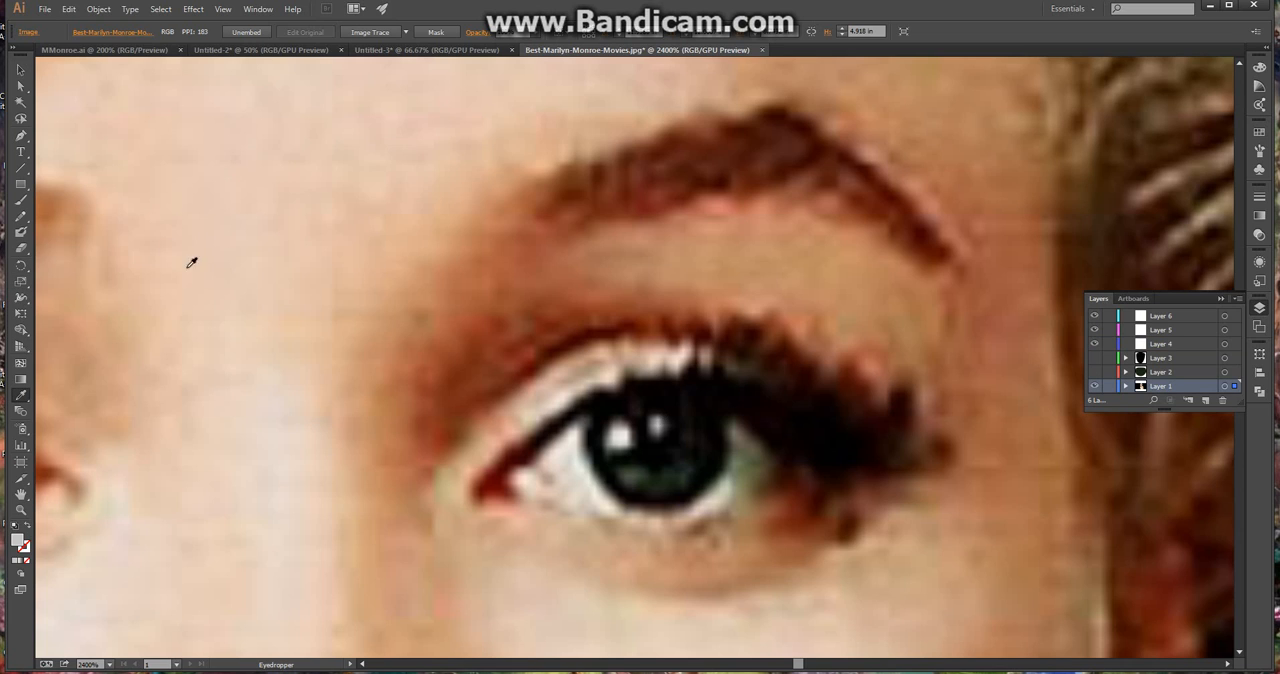
{"action": "left_click", "coordinate": [20, 135]}
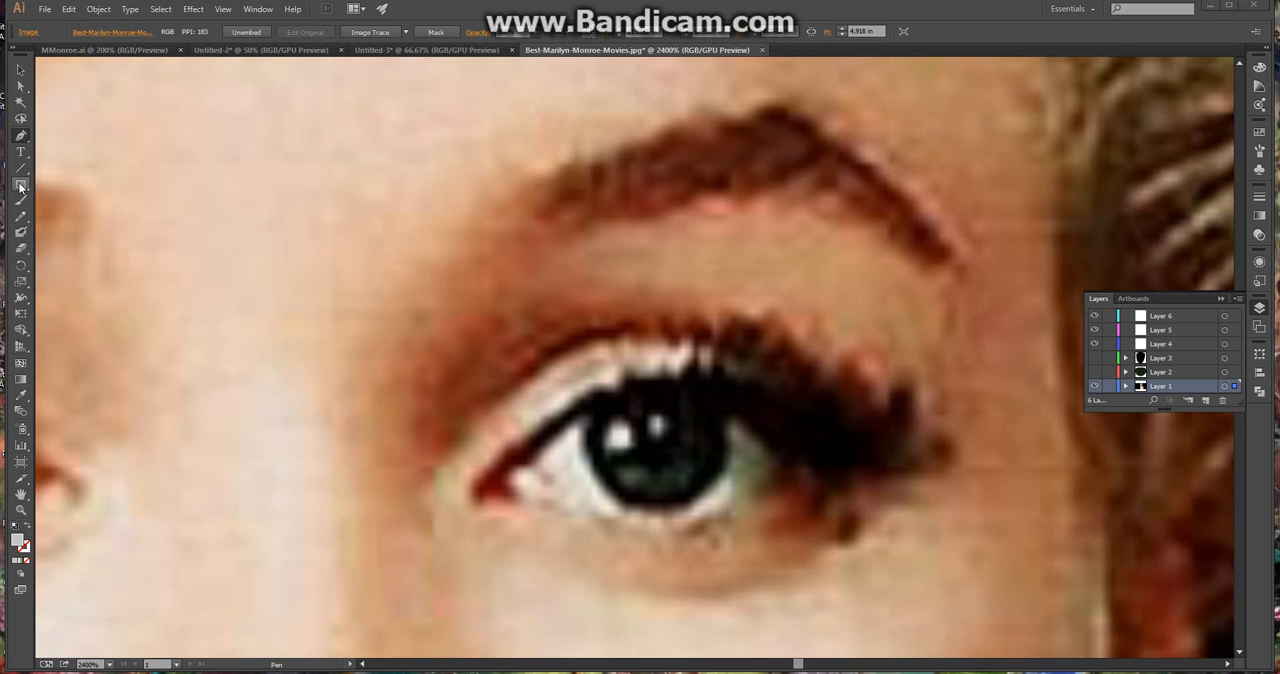
{"action": "left_click", "coordinate": [20, 186]}
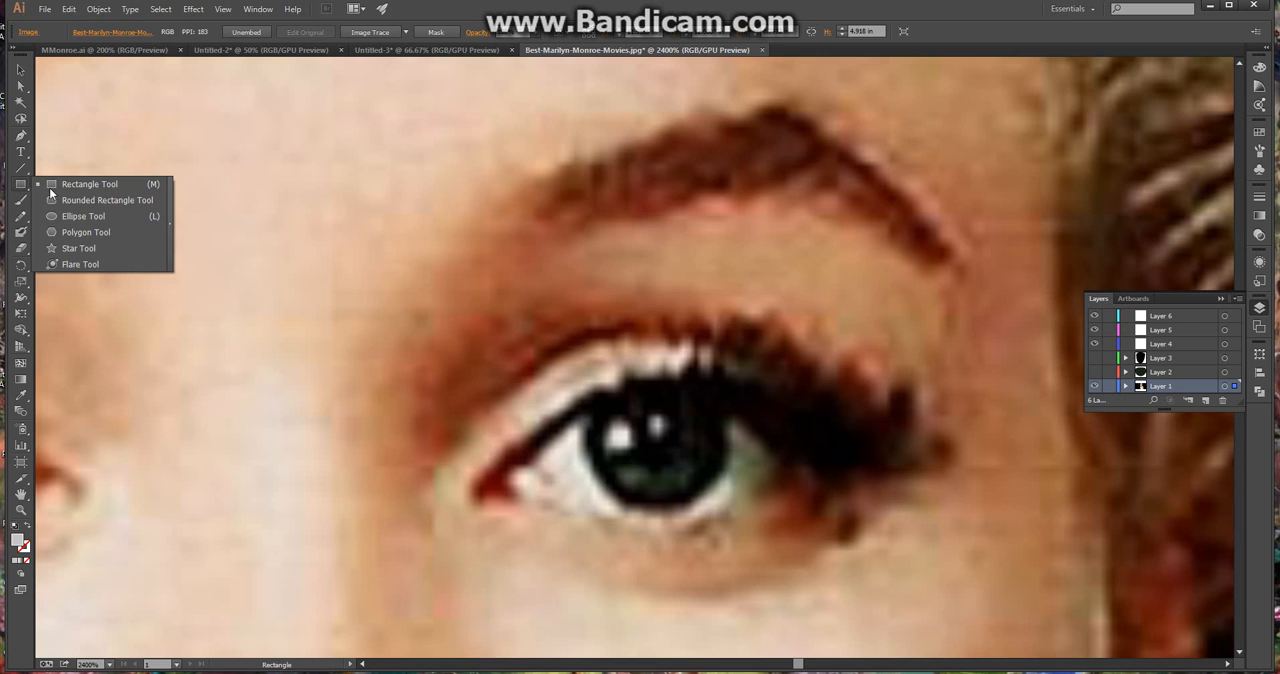
{"action": "left_click", "coordinate": [87, 216]}
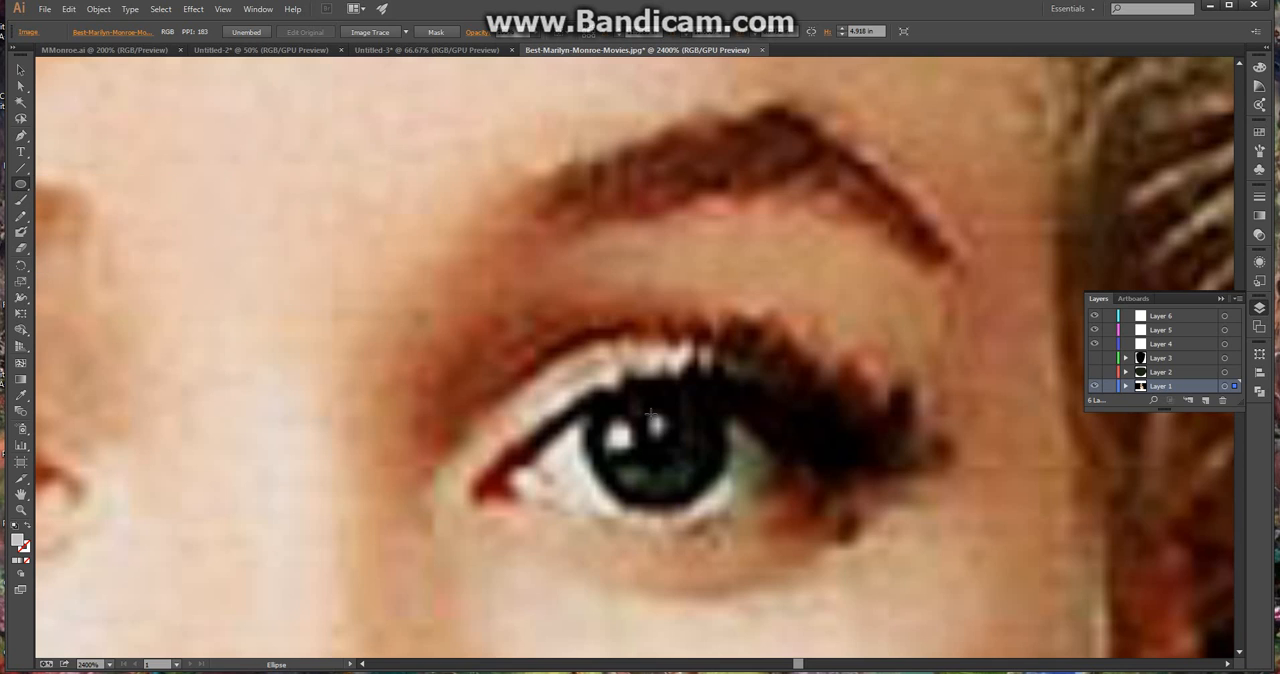
{"action": "left_click_drag", "start_coordinate": [649, 412], "coordinate": [674, 442]}
{"action": "left_click", "coordinate": [21, 69]}
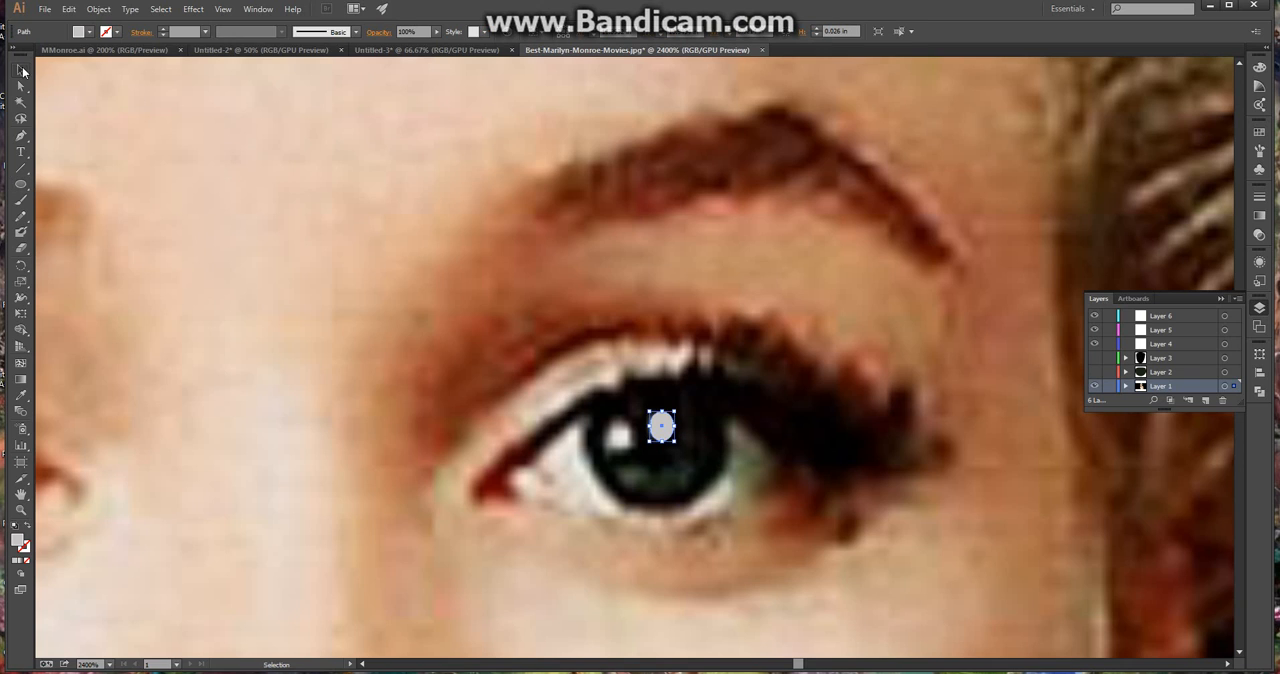
{"action": "left_click_drag", "start_coordinate": [656, 423], "coordinate": [651, 428]}
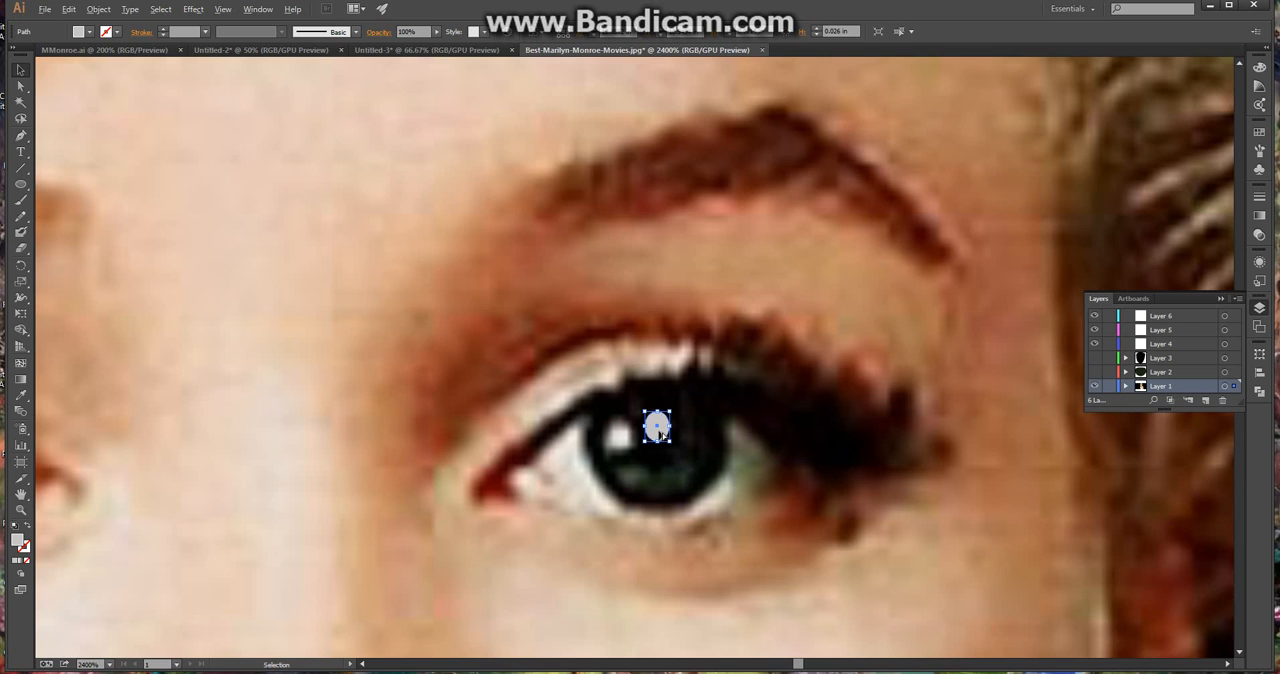
Add a second light-grey ellipse about 0.038 in tall over the larger highlight beside the pupil, and deselect it
{"action": "left_click_drag", "start_coordinate": [659, 433], "coordinate": [636, 455]}
{"action": "left_click_drag", "start_coordinate": [621, 440], "coordinate": [617, 440]}
{"action": "left_click", "coordinate": [675, 459]}
Toggle the visibility of Layers 2 and 3 to check how they stack against the highlights, leaving both hidden
{"action": "left_click", "coordinate": [1095, 357]}
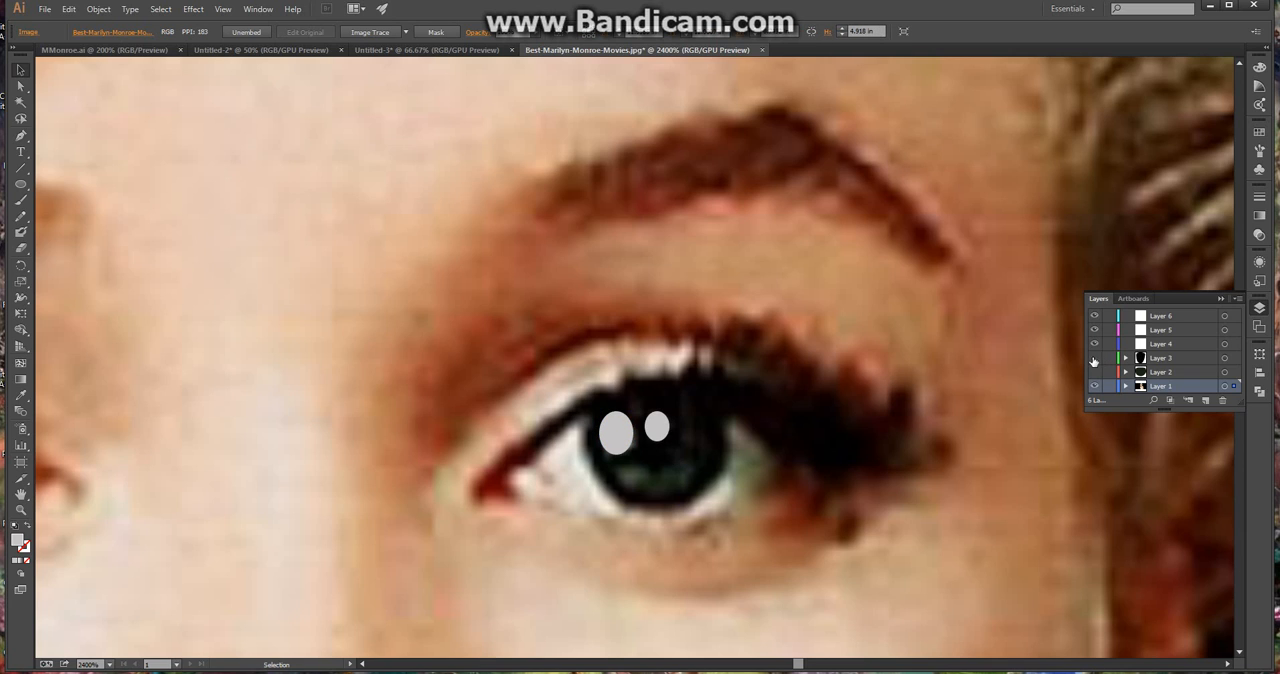
{"action": "left_click", "coordinate": [1093, 371]}
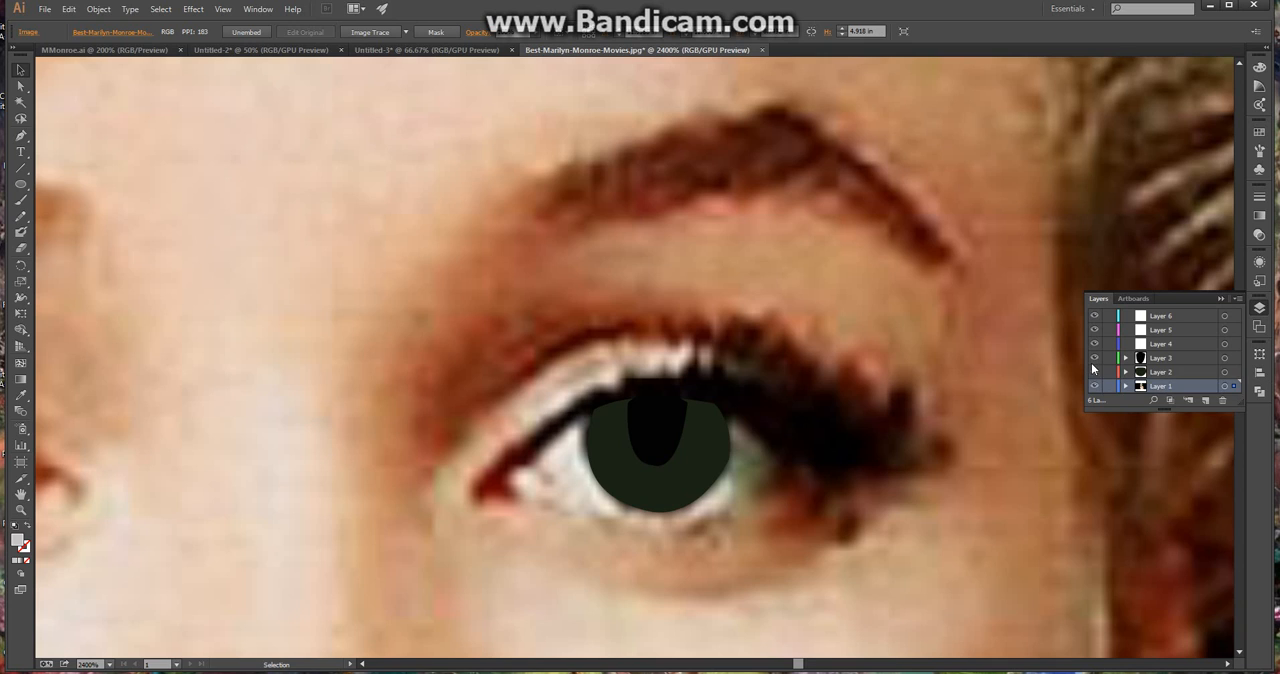
{"action": "left_click", "coordinate": [1094, 370]}
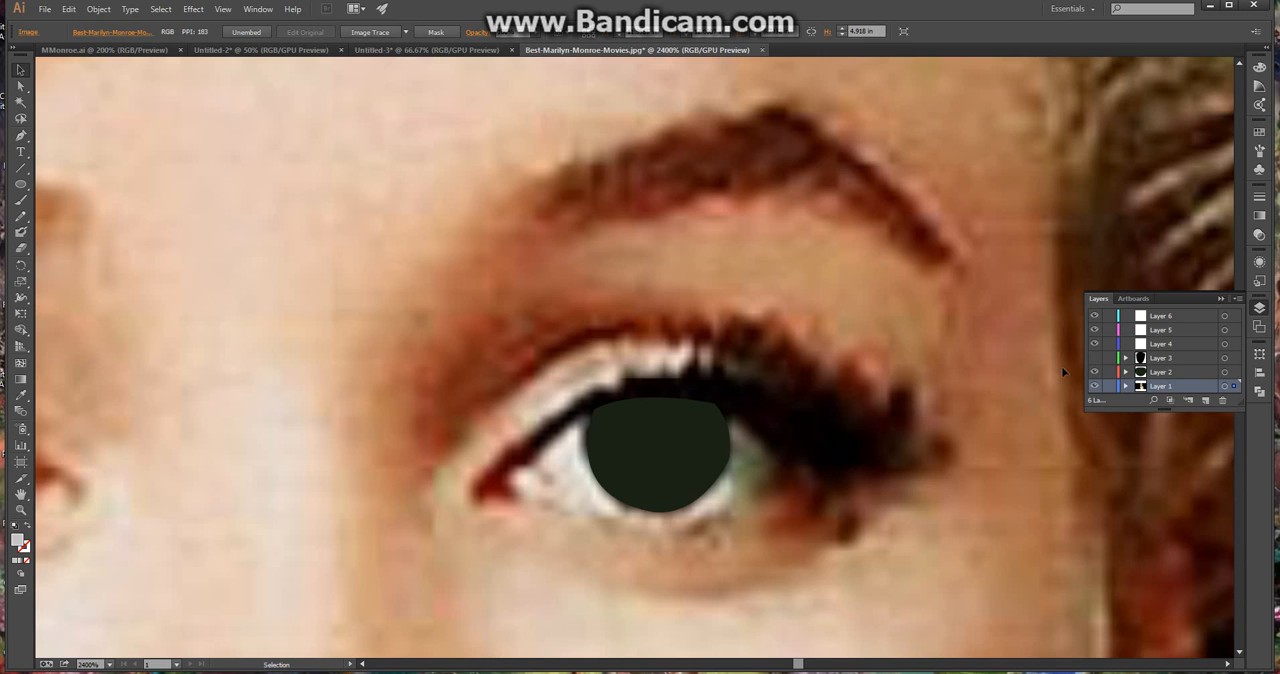
{"action": "left_click", "coordinate": [1094, 371]}
Move both highlight ellipses from Layer 1 to Layer 4 and make Layers 2 and 3 visible
{"action": "left_click", "coordinate": [656, 427]}
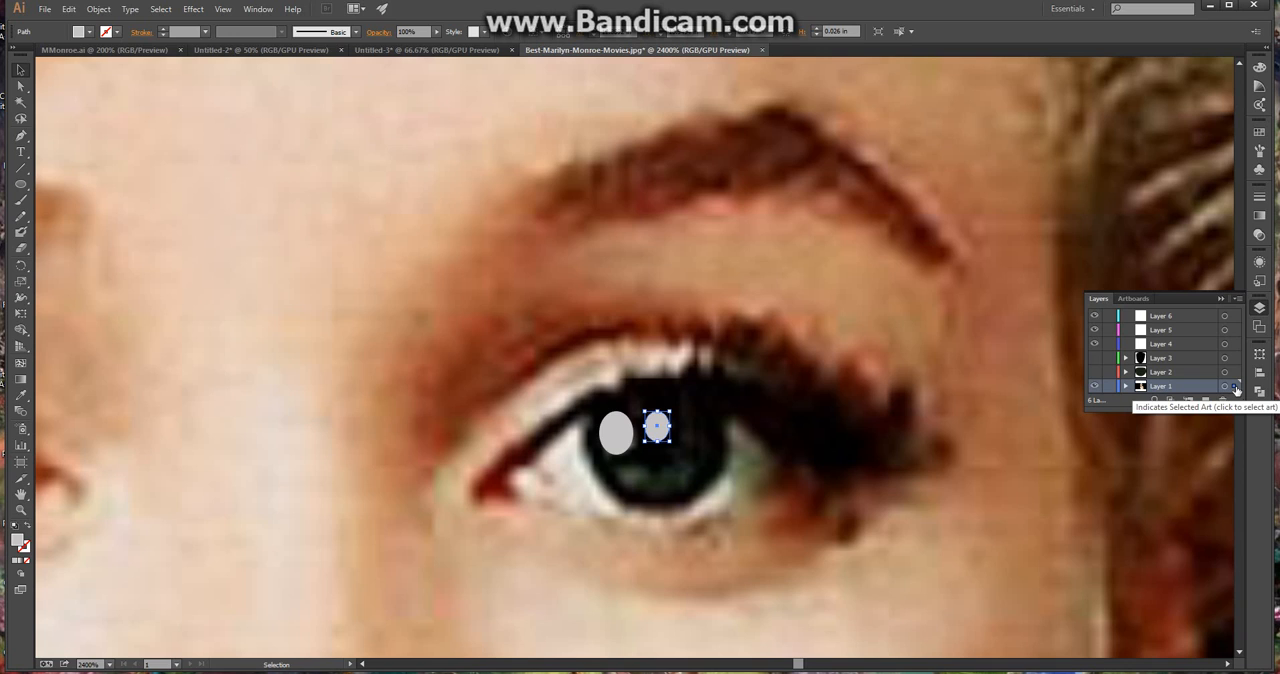
{"action": "left_click_drag", "start_coordinate": [1236, 389], "coordinate": [1236, 344]}
{"action": "left_click", "coordinate": [630, 432]}
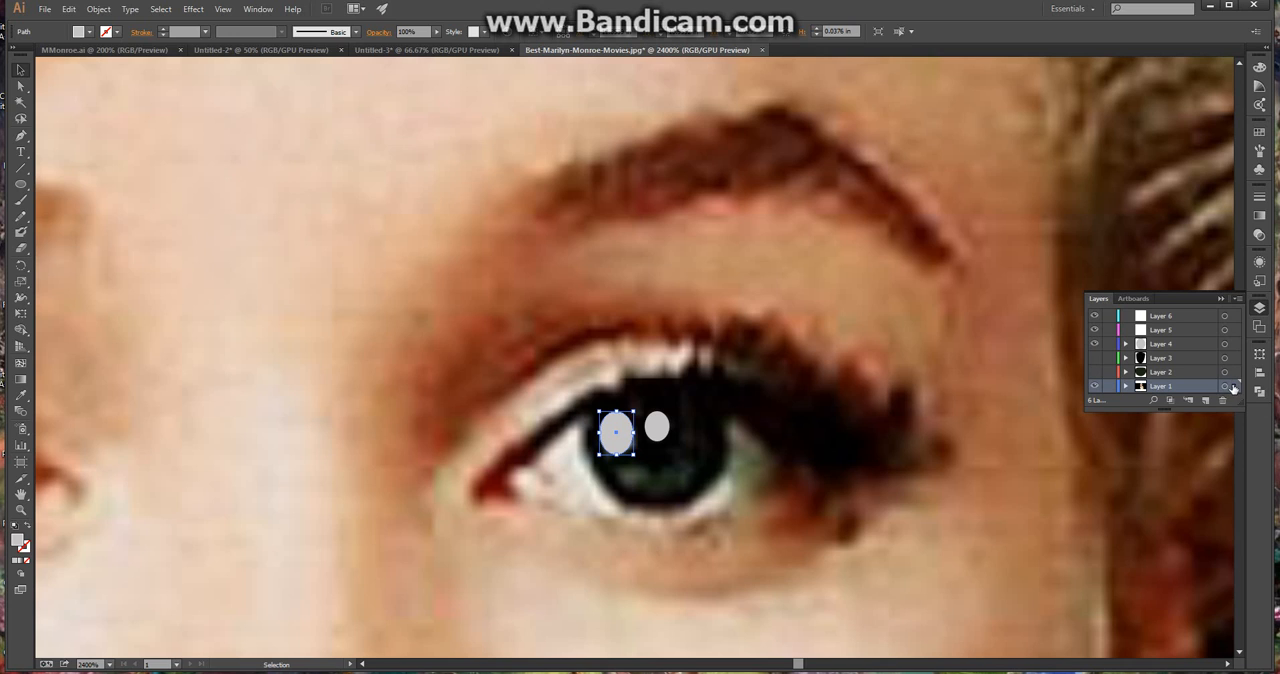
{"action": "left_click_drag", "start_coordinate": [1234, 389], "coordinate": [1236, 344]}
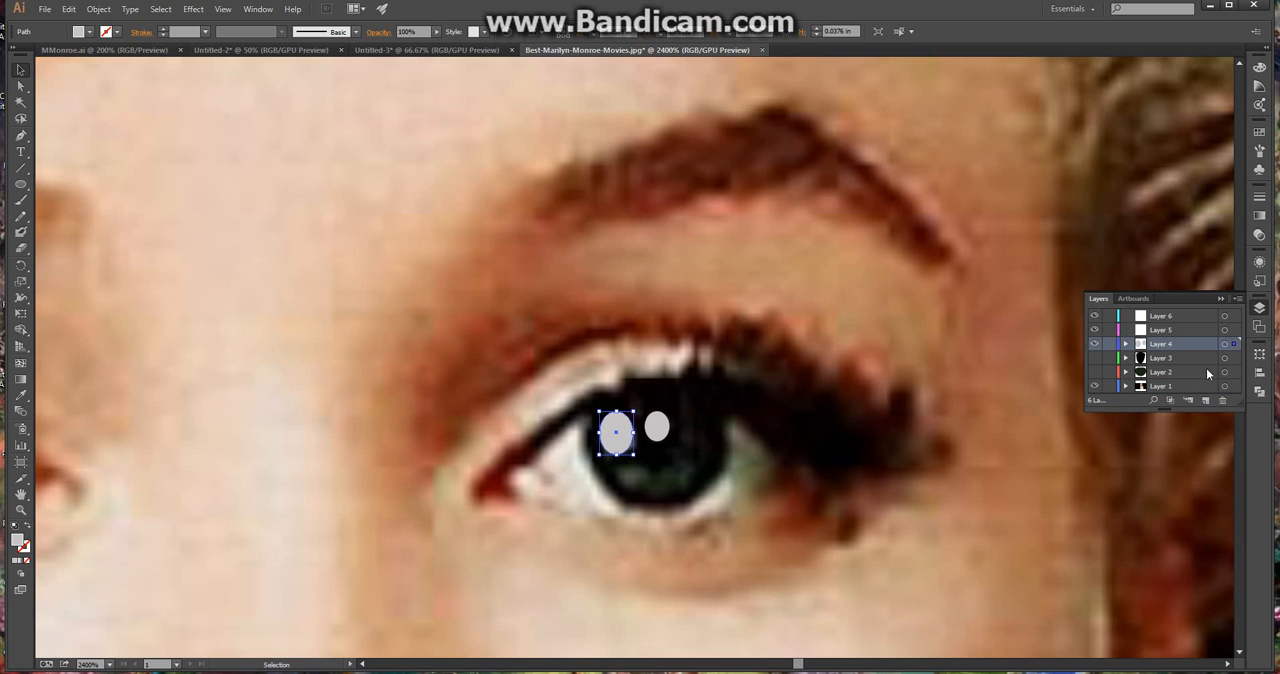
{"action": "left_click", "coordinate": [1008, 428]}
{"action": "left_click", "coordinate": [1094, 371]}
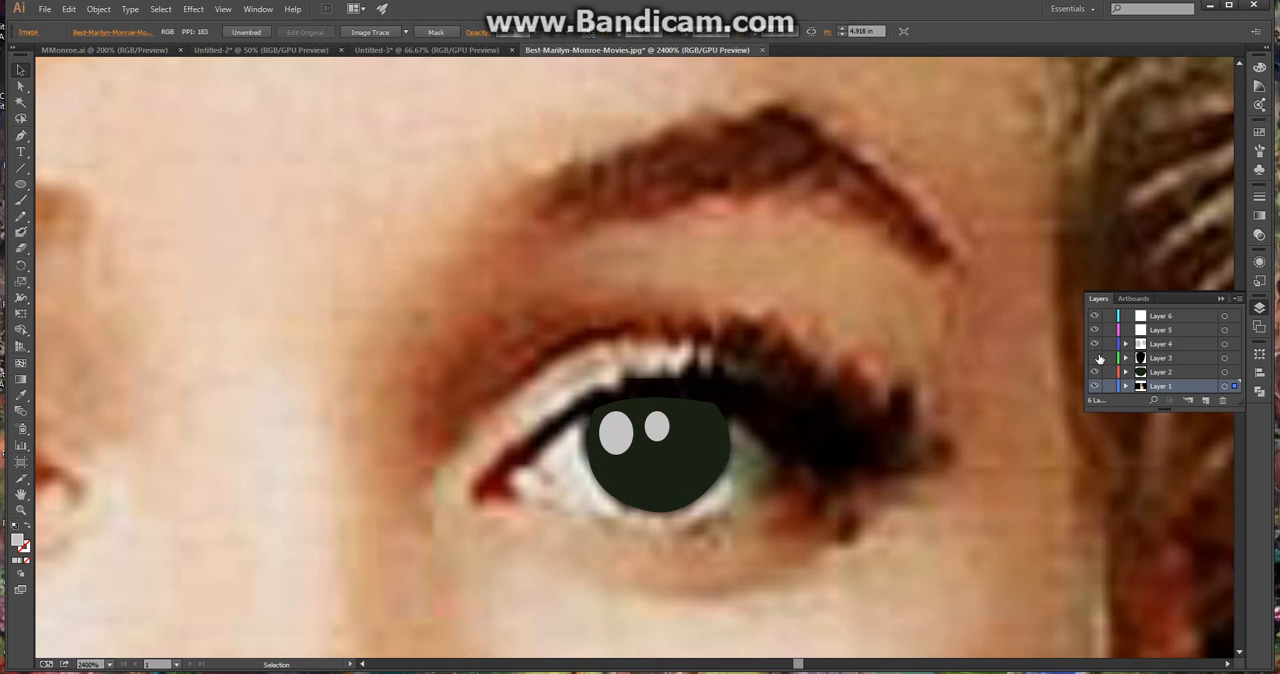
{"action": "left_click", "coordinate": [1094, 358]}
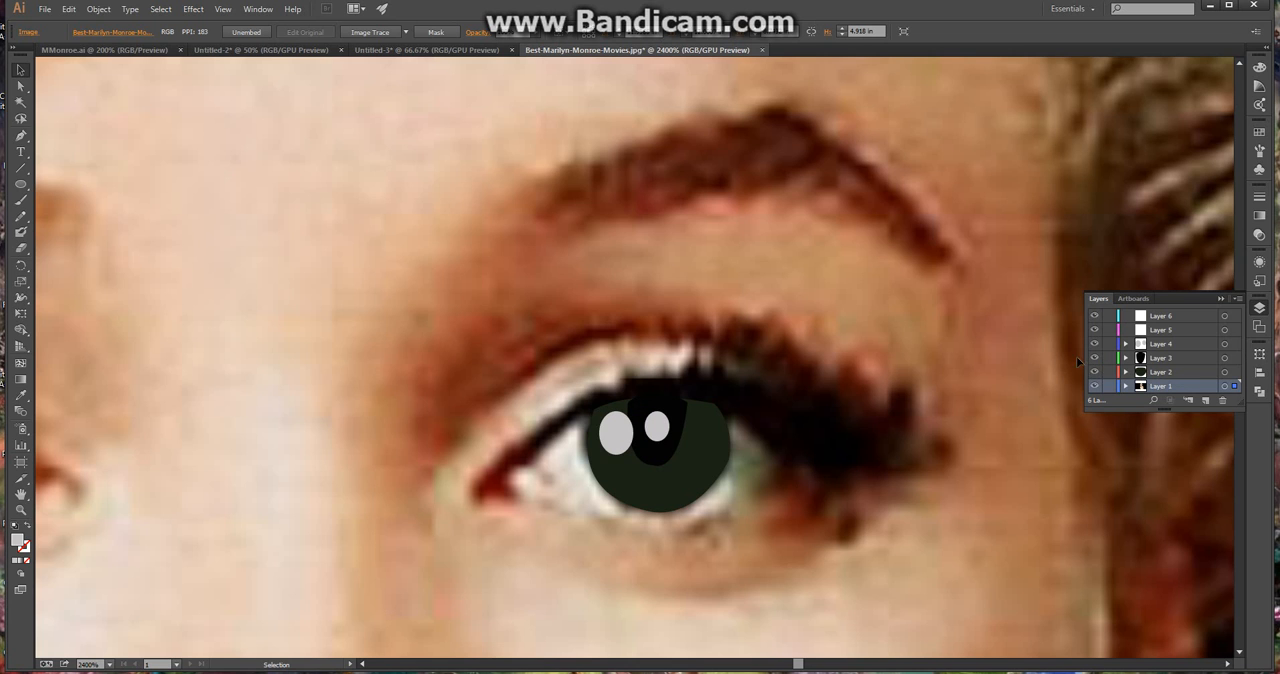
Hide Layer 1, duplicate the finished iris, pupil and highlights toward the other eye, and show Layer 1 again
{"action": "scroll", "coordinate": [798, 452], "scroll_direction": "down", "scroll_amount": 6}
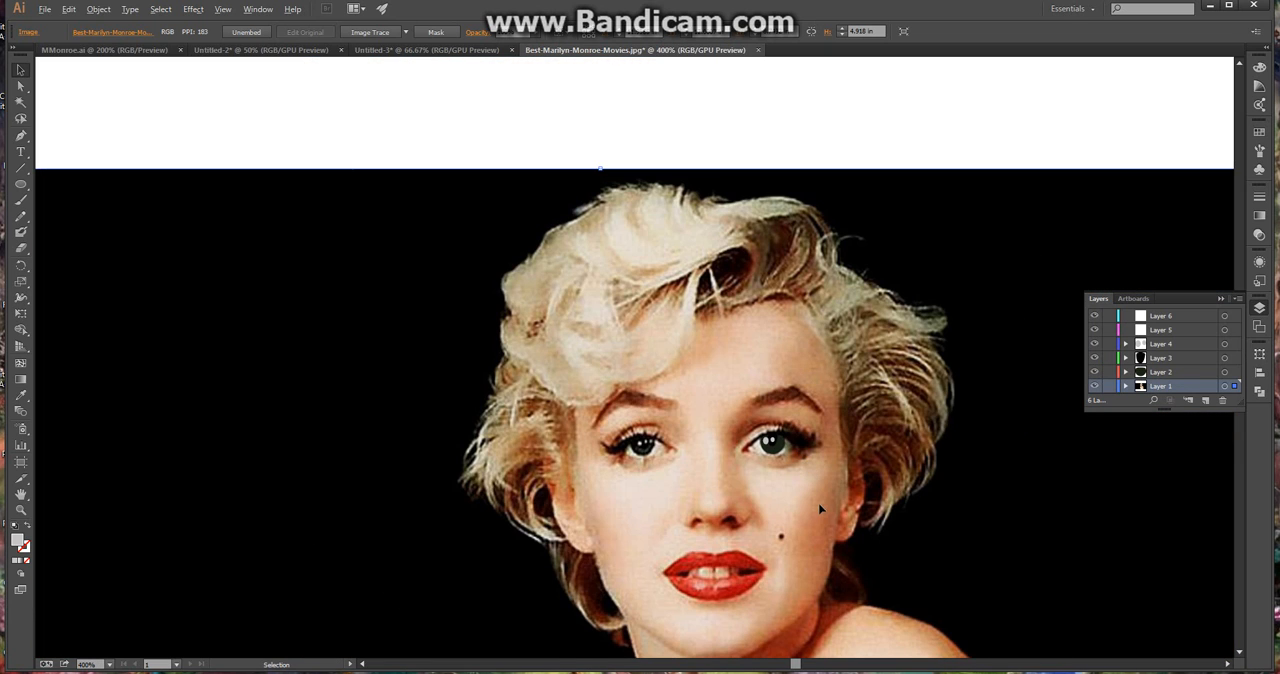
{"action": "scroll", "coordinate": [820, 510], "scroll_direction": "down", "scroll_amount": 1}
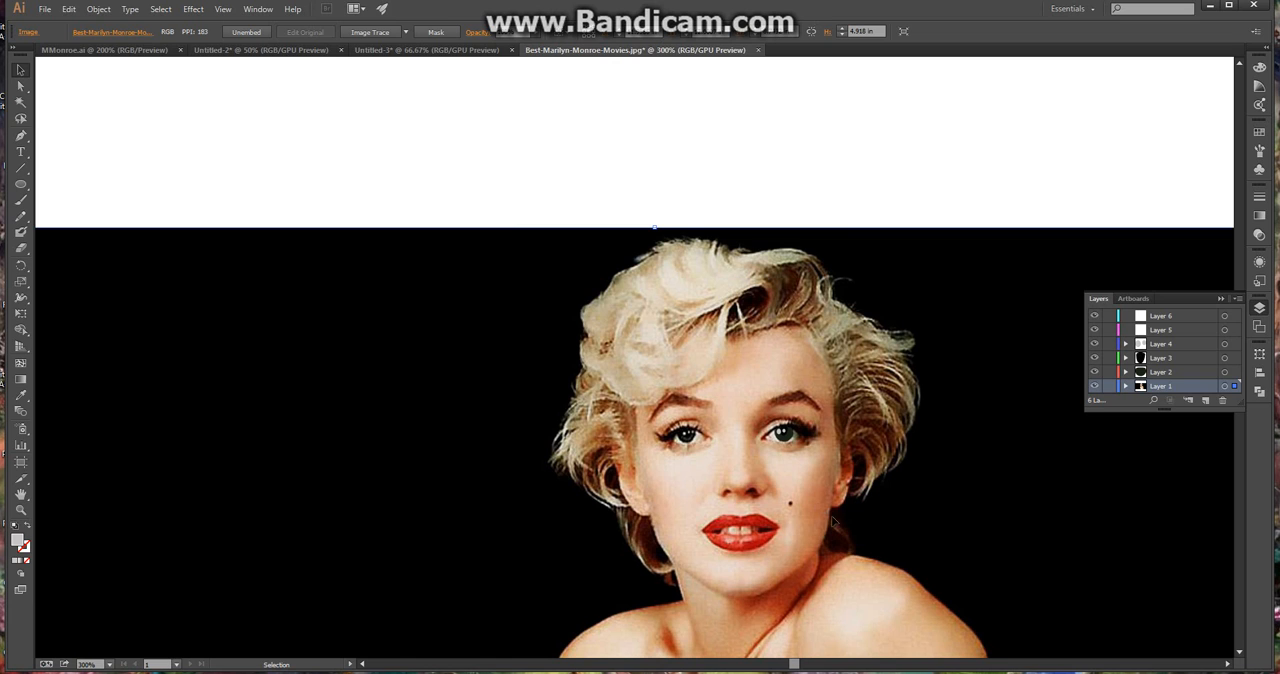
{"action": "left_click", "coordinate": [1094, 386]}
{"action": "left_click", "coordinate": [1094, 386]}
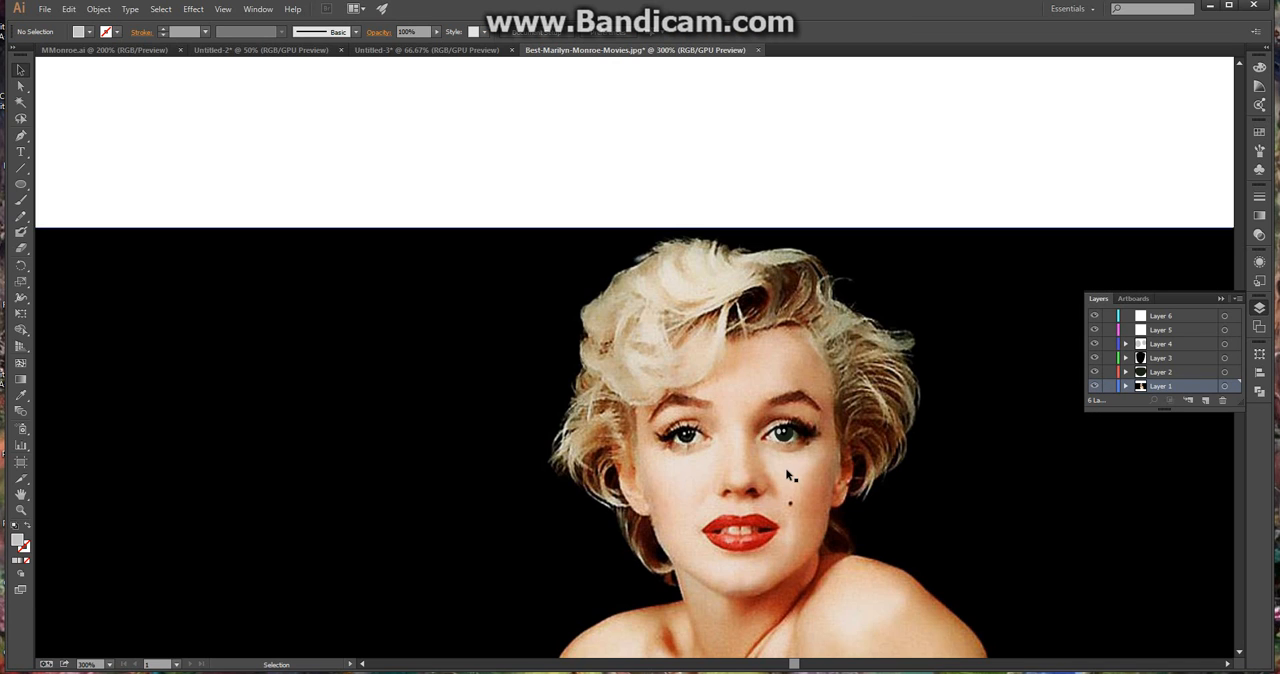
{"action": "scroll", "coordinate": [785, 455], "scroll_direction": "up", "scroll_amount": 2}
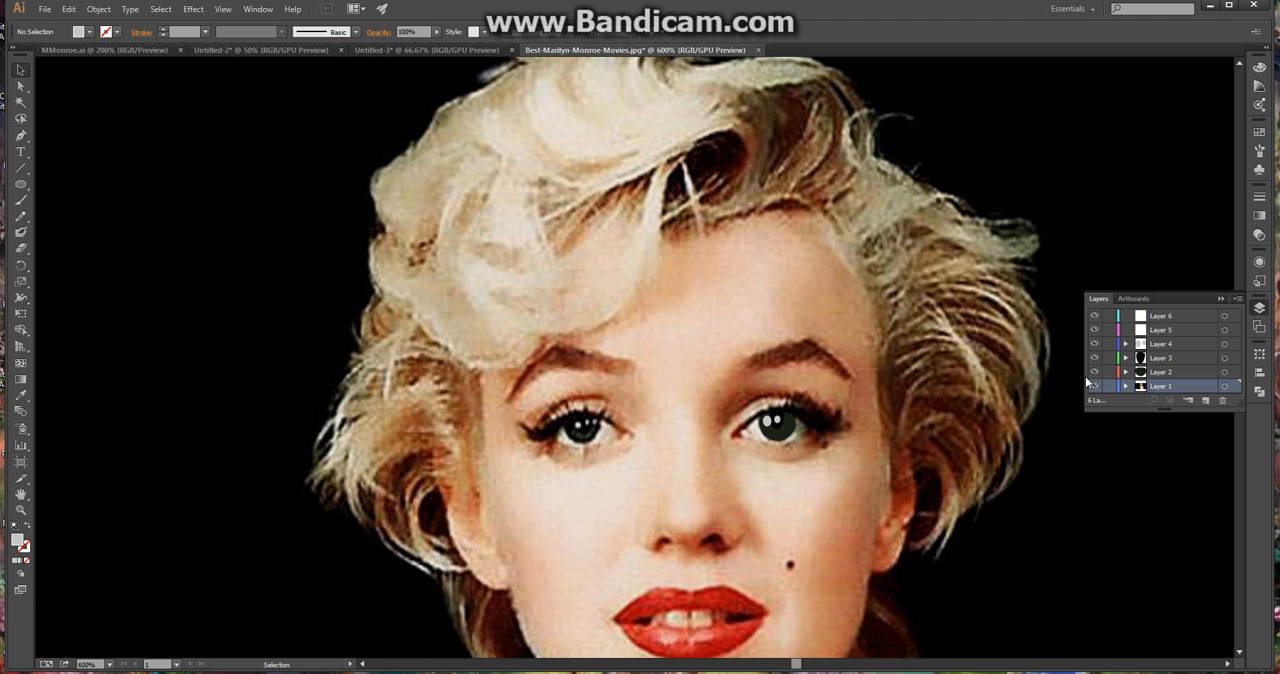
{"action": "left_click", "coordinate": [1094, 386]}
{"action": "left_click_drag", "start_coordinate": [823, 444], "coordinate": [626, 434]}
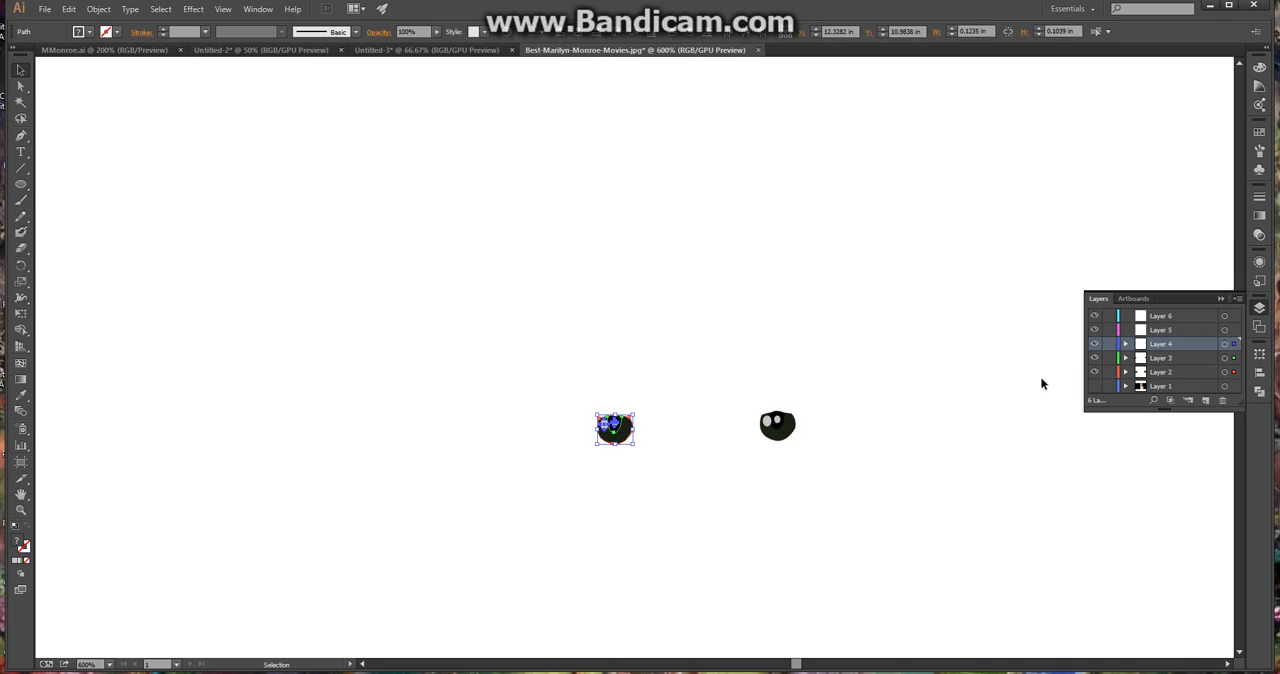
{"action": "left_click", "coordinate": [1094, 386]}
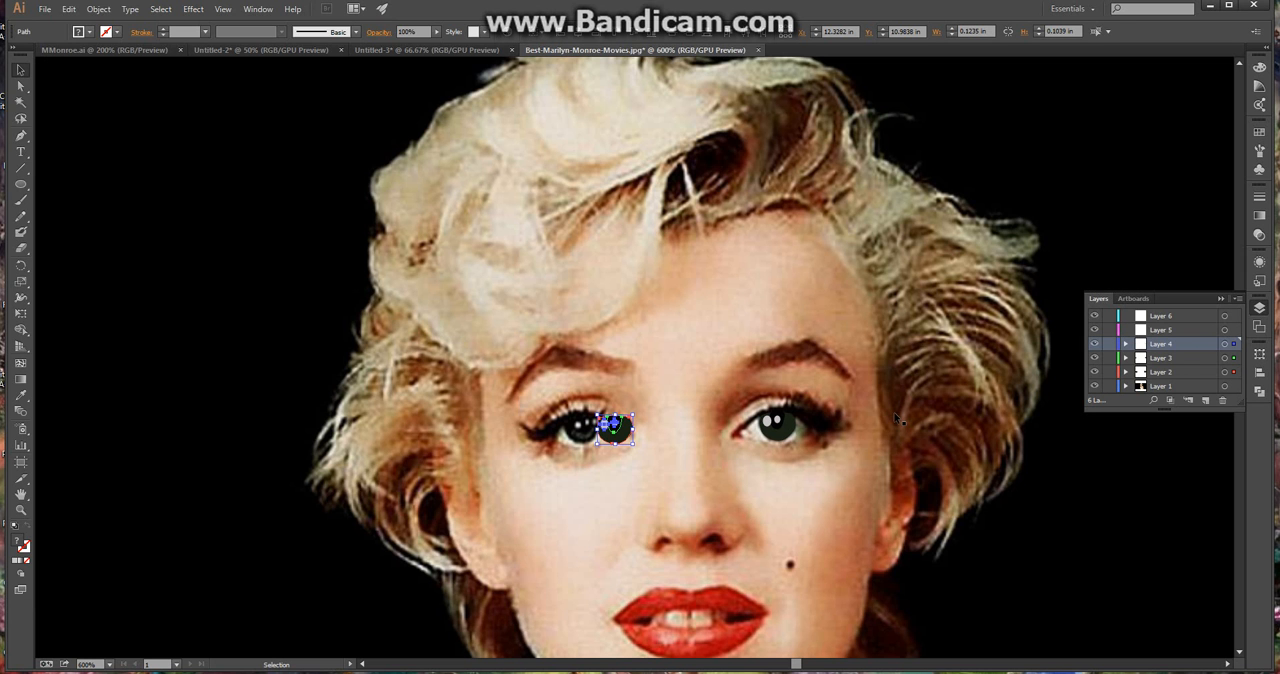
Move the duplicated eye shapes over the other eye's iris, resize them to fit it, and deselect them
{"action": "mouse_move", "coordinate": [614, 438]}
{"action": "left_mouse_down"}
{"action": "mouse_move", "coordinate": [590, 444]}
{"action": "mouse_move", "coordinate": [595, 461]}
{"action": "mouse_move", "coordinate": [593, 444]}
{"action": "left_mouse_up"}
{"action": "scroll", "coordinate": [594, 448], "scroll_direction": "up", "scroll_amount": 3}
{"action": "left_click_drag", "start_coordinate": [514, 453], "coordinate": [509, 458]}
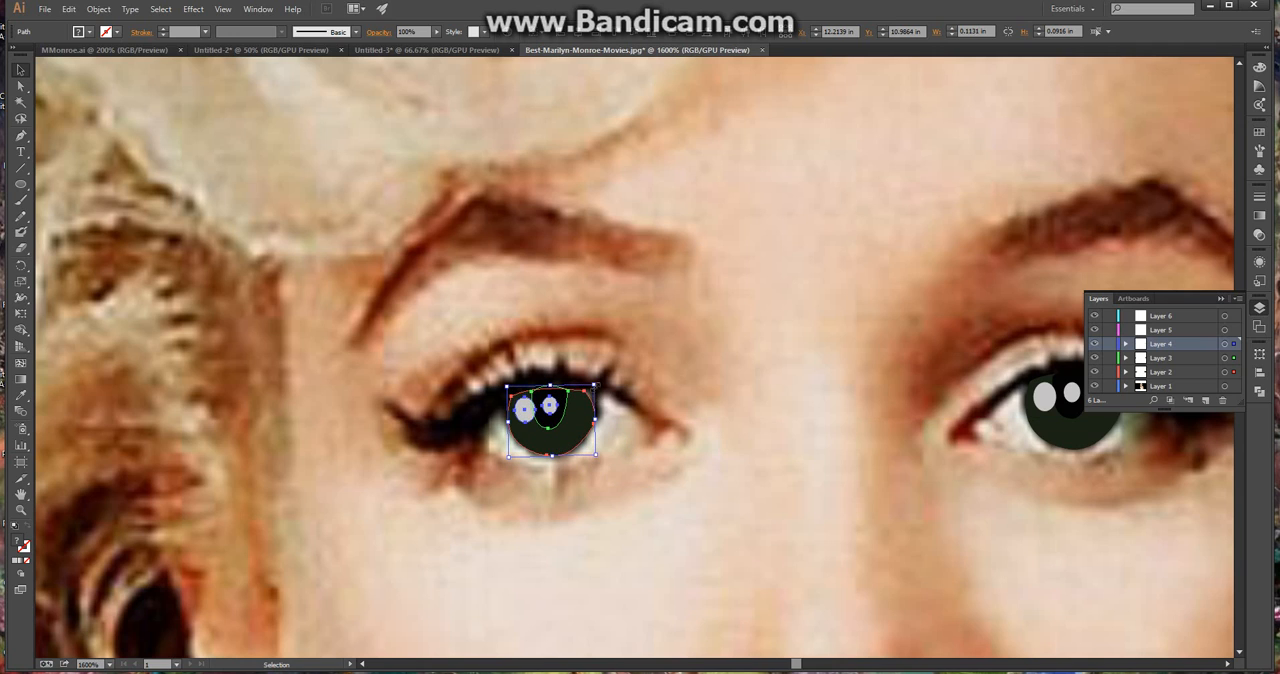
{"action": "left_click_drag", "start_coordinate": [596, 385], "coordinate": [603, 383]}
{"action": "left_click", "coordinate": [691, 429]}
Select Layer 5 and sample the dark colour of the beauty mark on the cheek as the fill
{"action": "scroll", "coordinate": [691, 429], "scroll_direction": "down", "scroll_amount": 8}
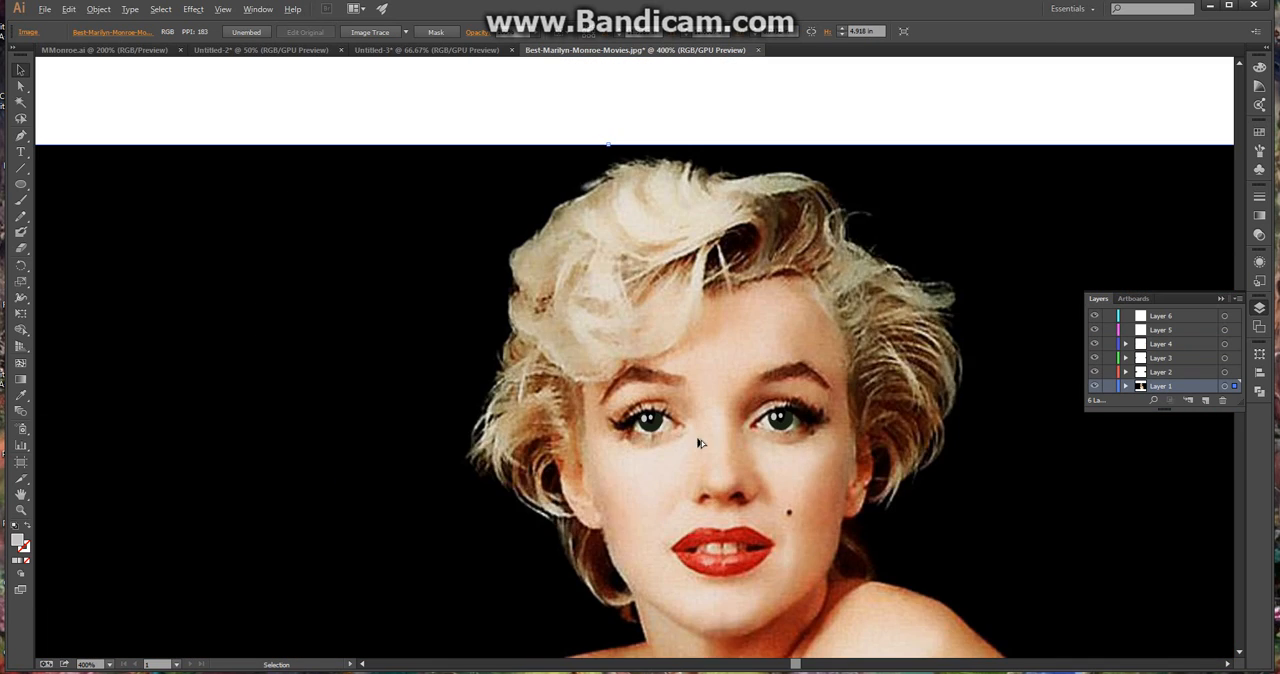
{"action": "scroll", "coordinate": [985, 603], "scroll_direction": "down", "scroll_amount": 3}
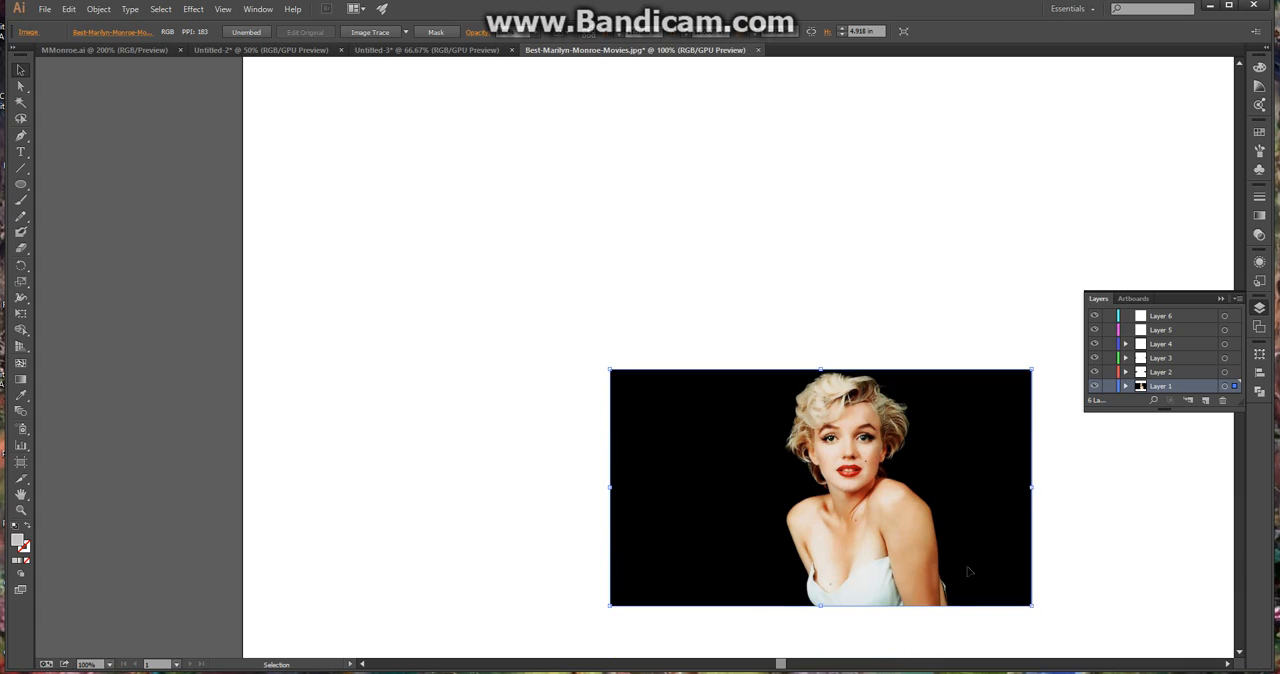
{"action": "scroll", "coordinate": [1031, 557], "scroll_direction": "up", "scroll_amount": 1}
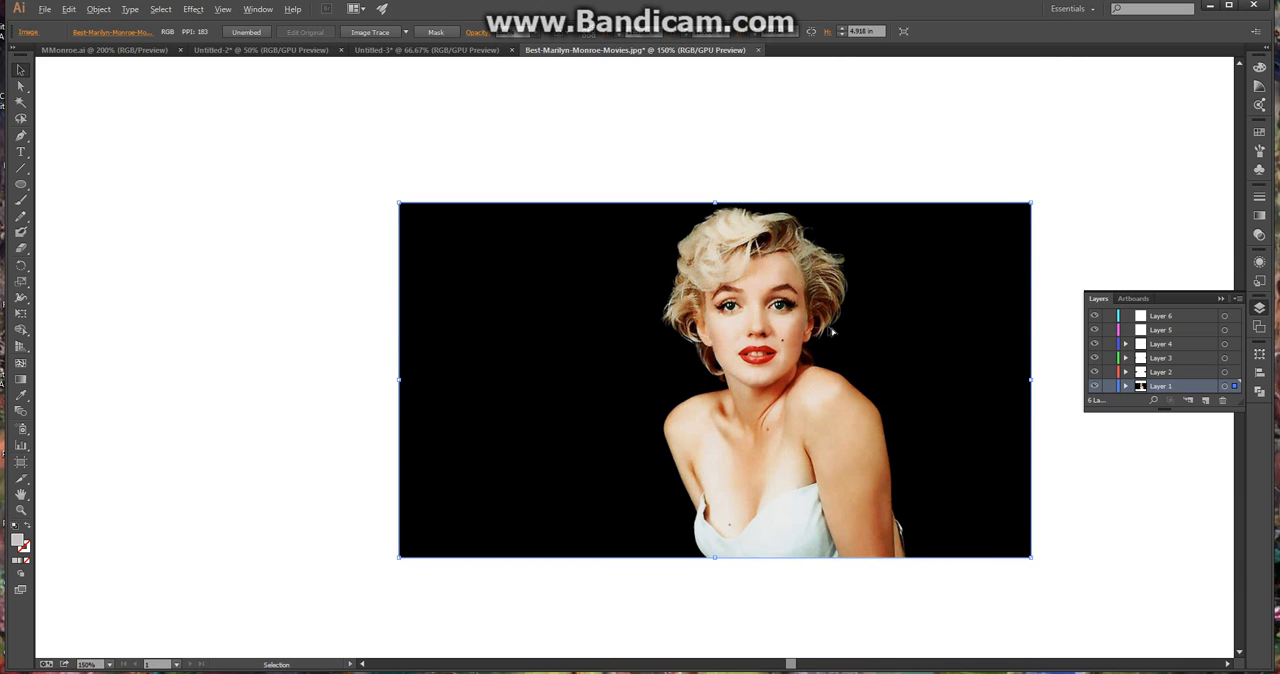
{"action": "scroll", "coordinate": [831, 332], "scroll_direction": "up", "scroll_amount": 3}
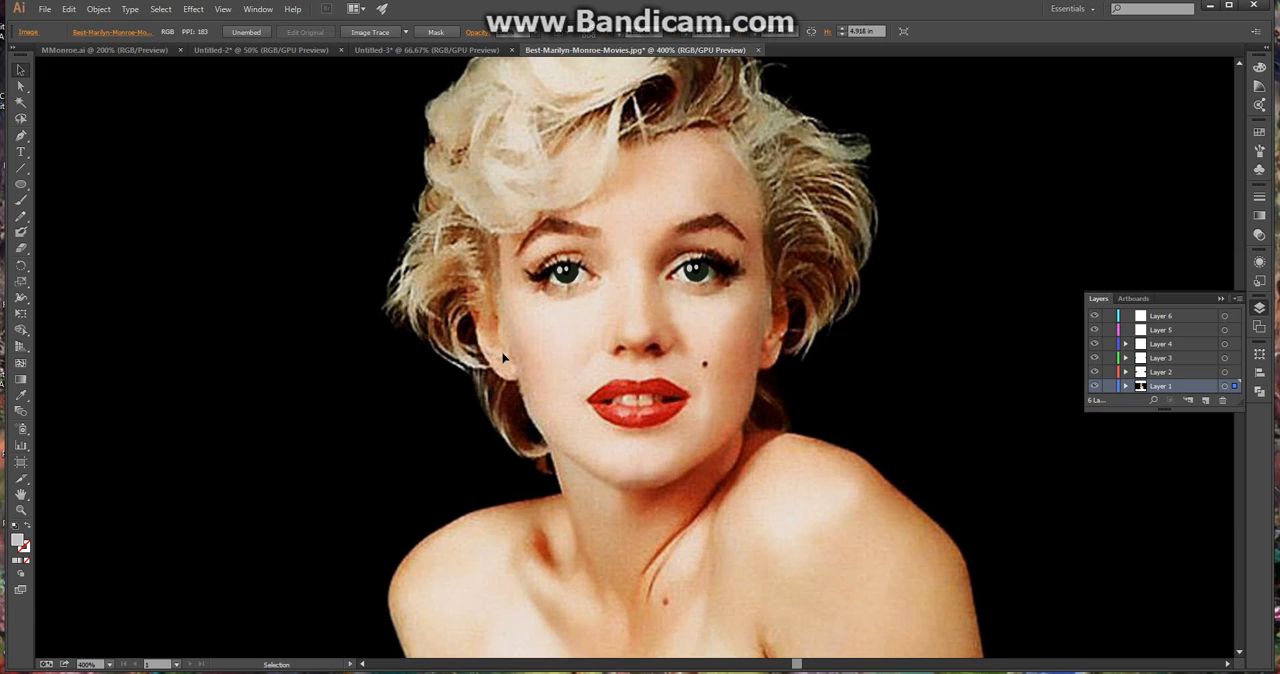
{"action": "scroll", "coordinate": [506, 355], "scroll_direction": "up", "scroll_amount": 1}
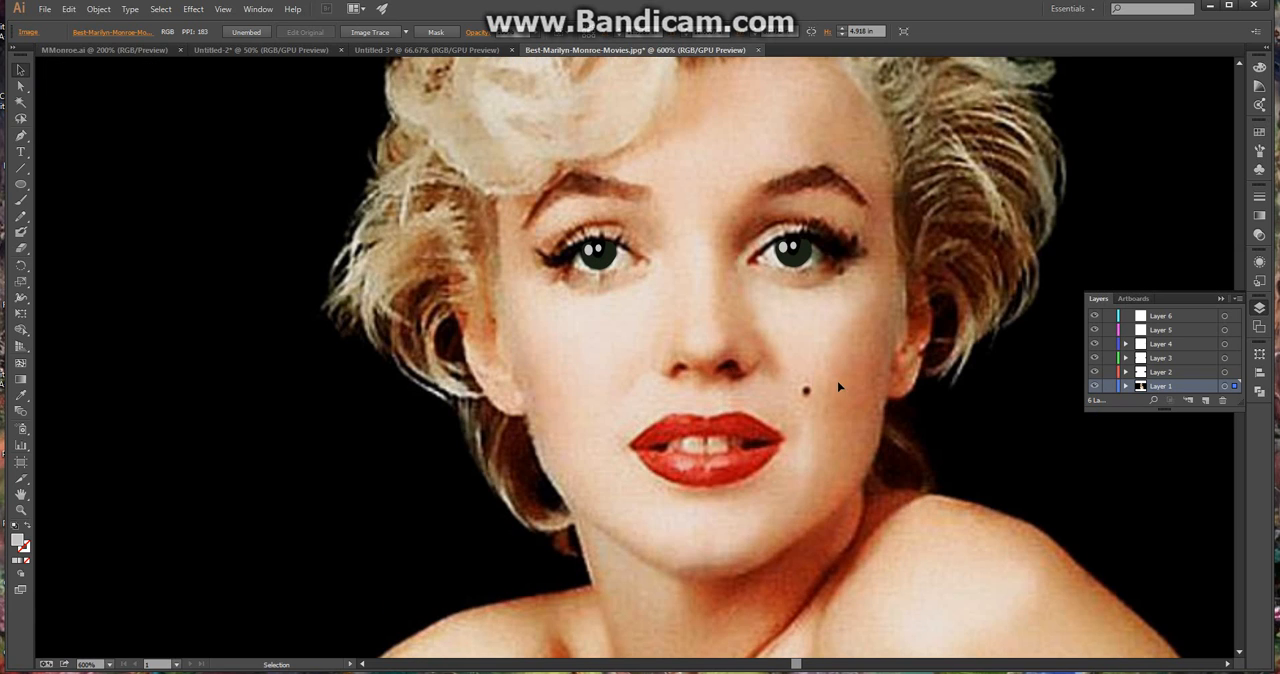
{"action": "left_click", "coordinate": [1167, 369]}
{"action": "left_click", "coordinate": [1174, 343]}
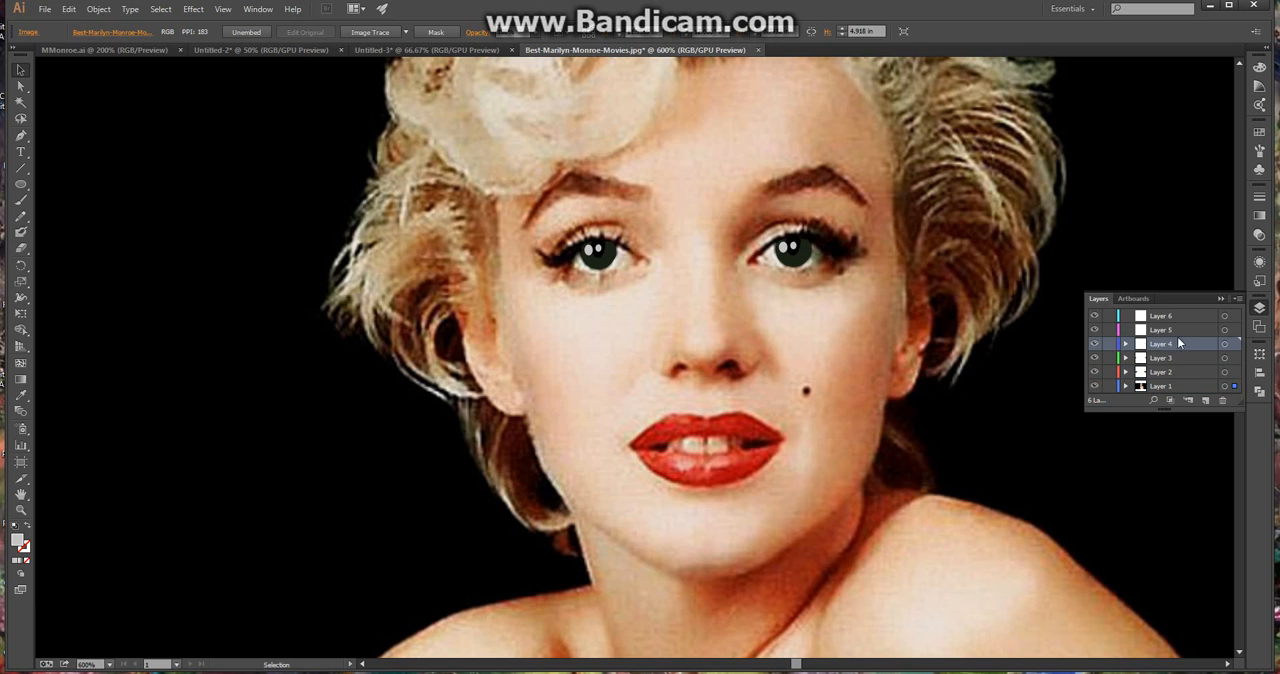
{"action": "left_click", "coordinate": [1180, 329]}
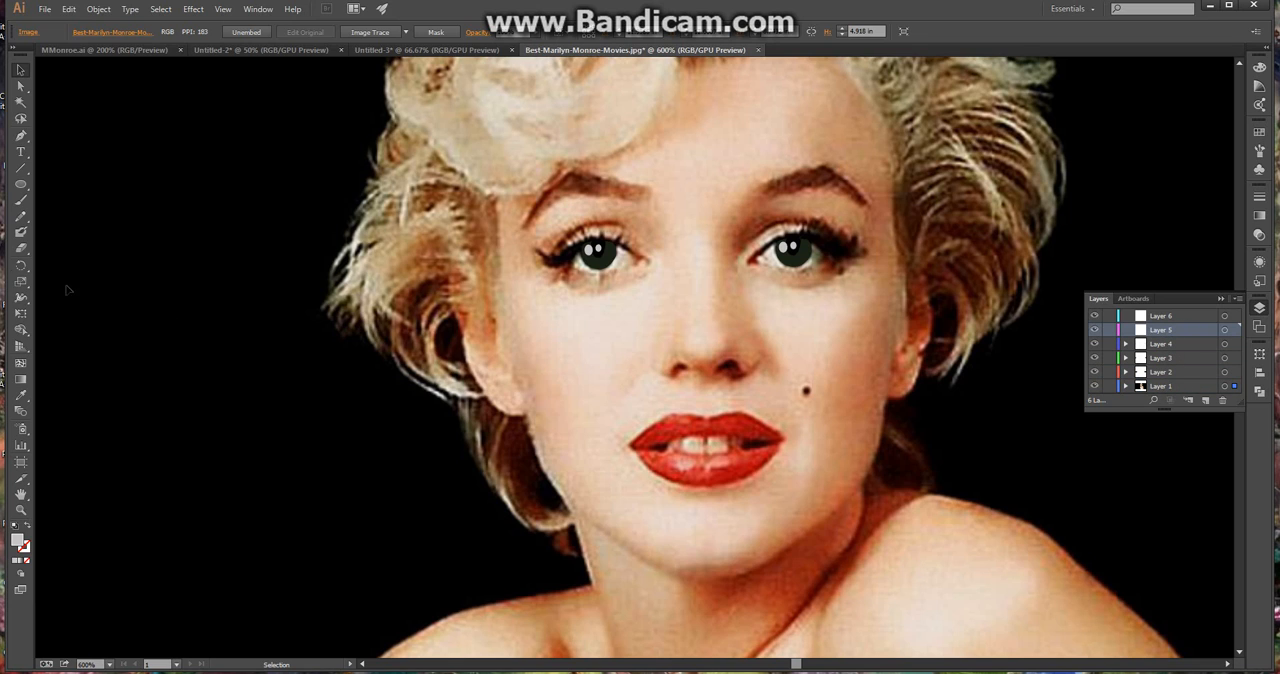
{"action": "left_click", "coordinate": [22, 187]}
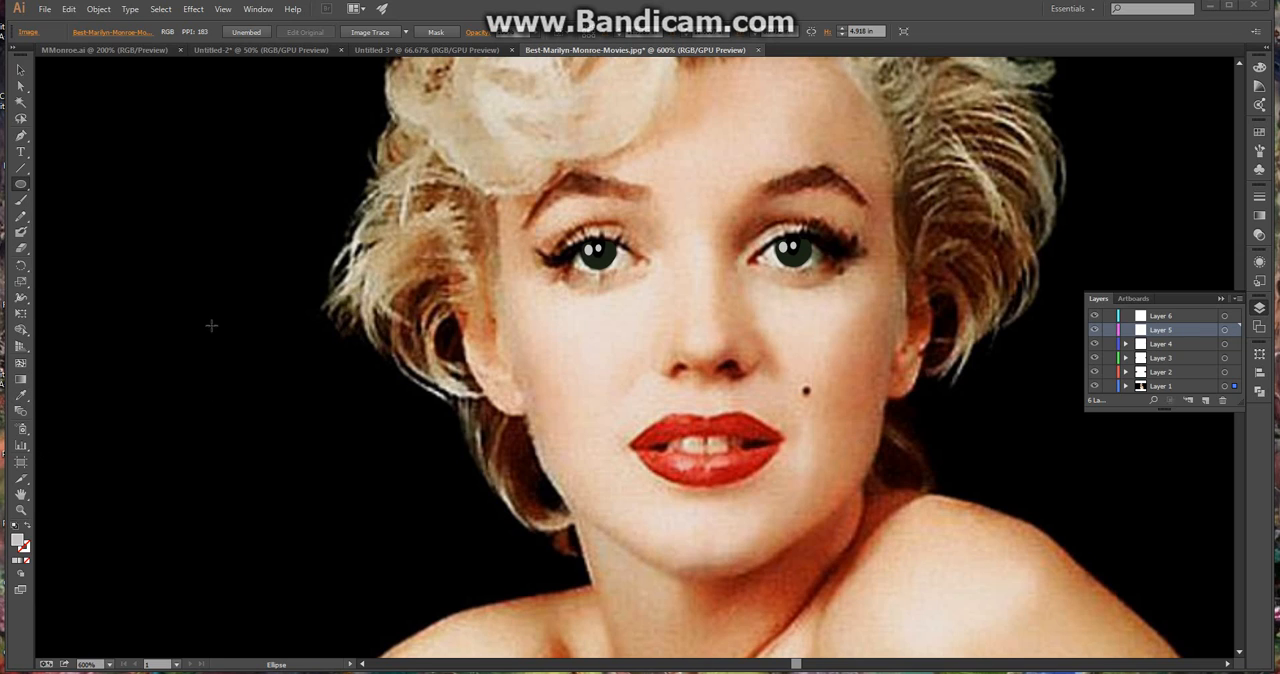
{"action": "left_click", "coordinate": [20, 397]}
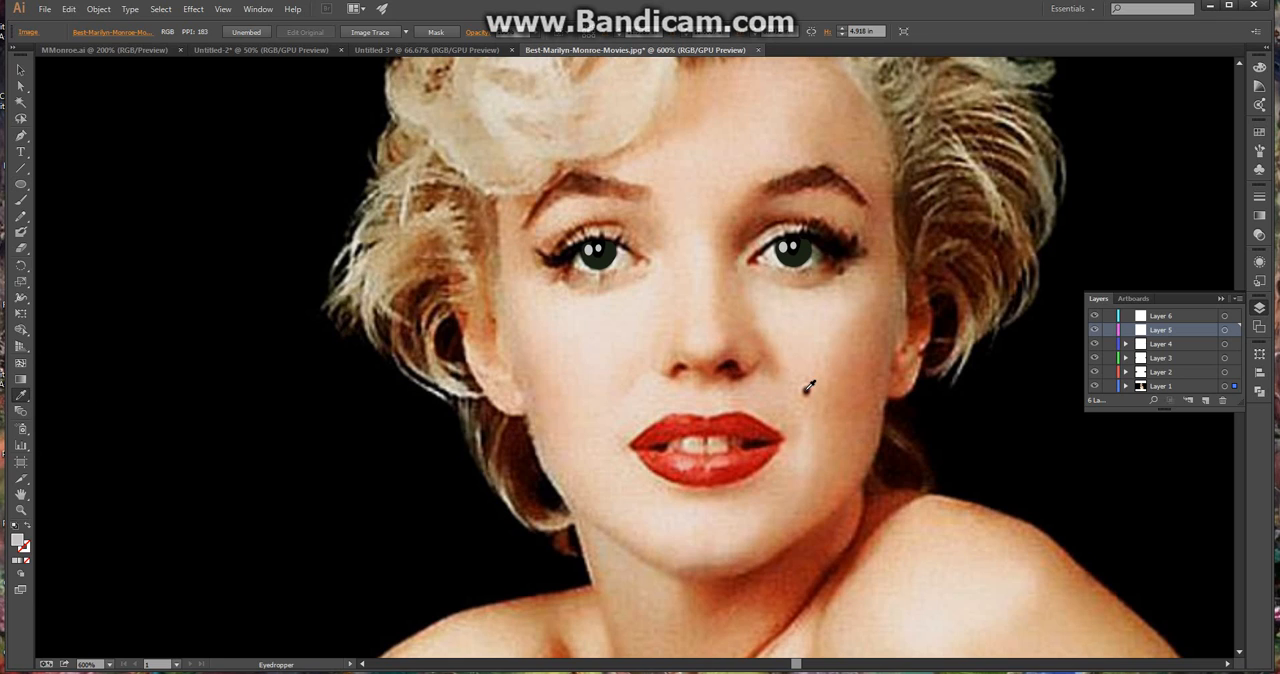
{"action": "left_click", "coordinate": [805, 392]}
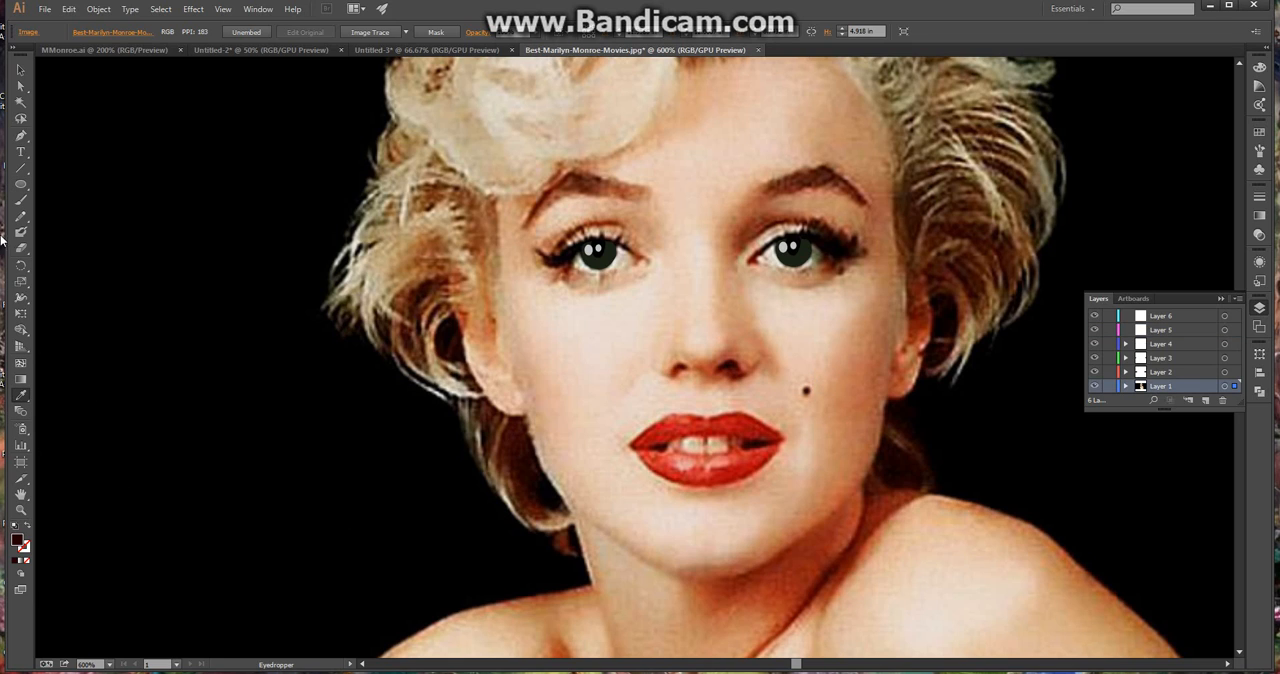
Draw a dark-filled ellipse about 0.035 in tall over the beauty mark on the cheek, and deselect it
{"action": "left_click", "coordinate": [19, 187]}
{"action": "left_click_drag", "start_coordinate": [804, 388], "coordinate": [807, 396]}
{"action": "left_click", "coordinate": [20, 69]}
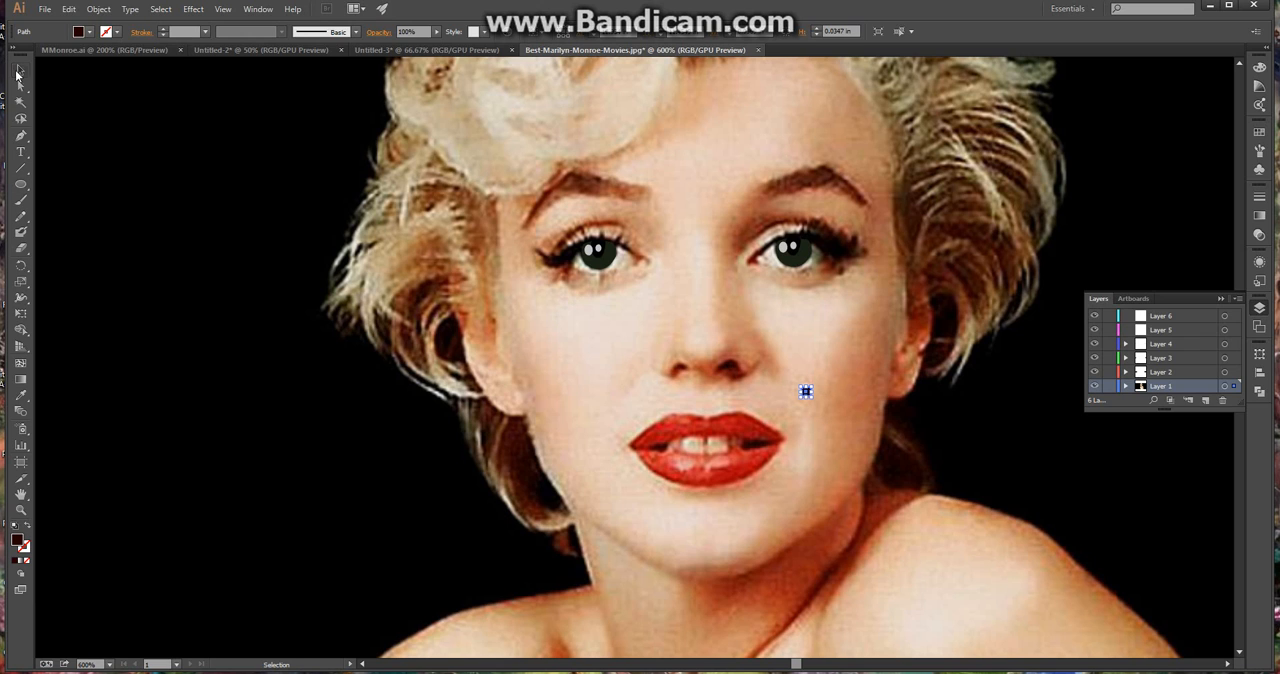
{"action": "left_click", "coordinate": [782, 353]}
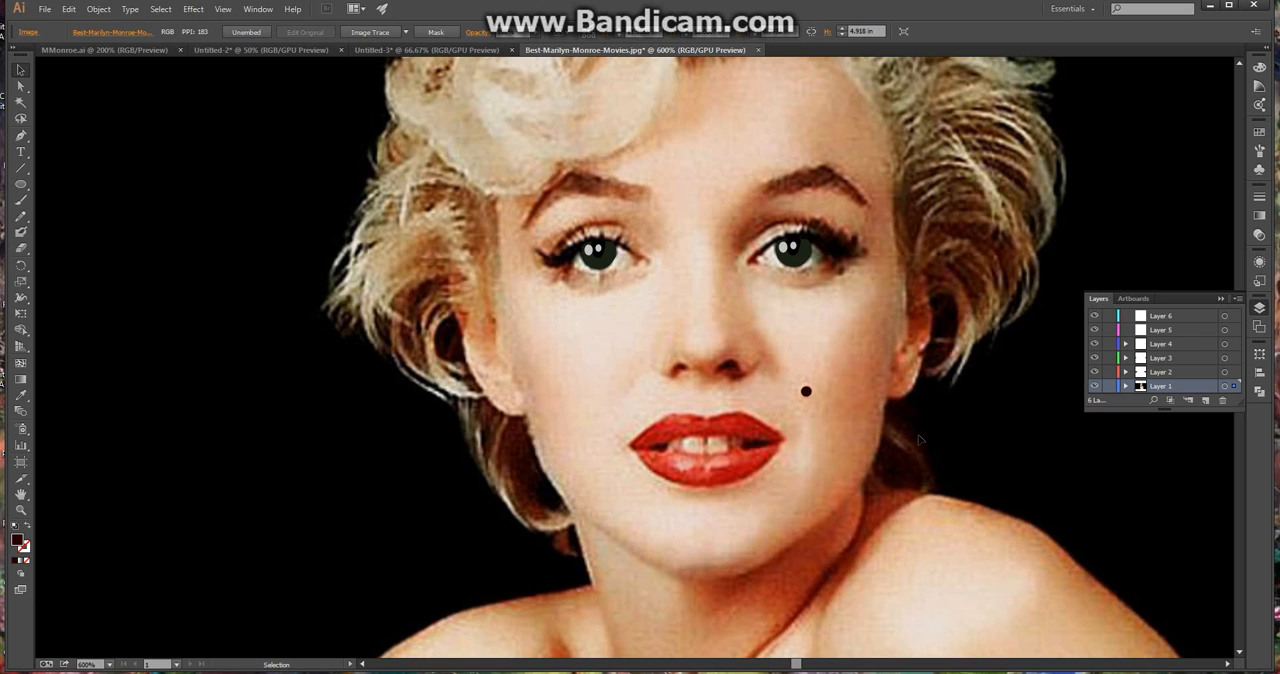
Select Layer 6 and sample the red of the upper lip as the fill colour
{"action": "scroll", "coordinate": [973, 410], "scroll_direction": "down", "scroll_amount": 3}
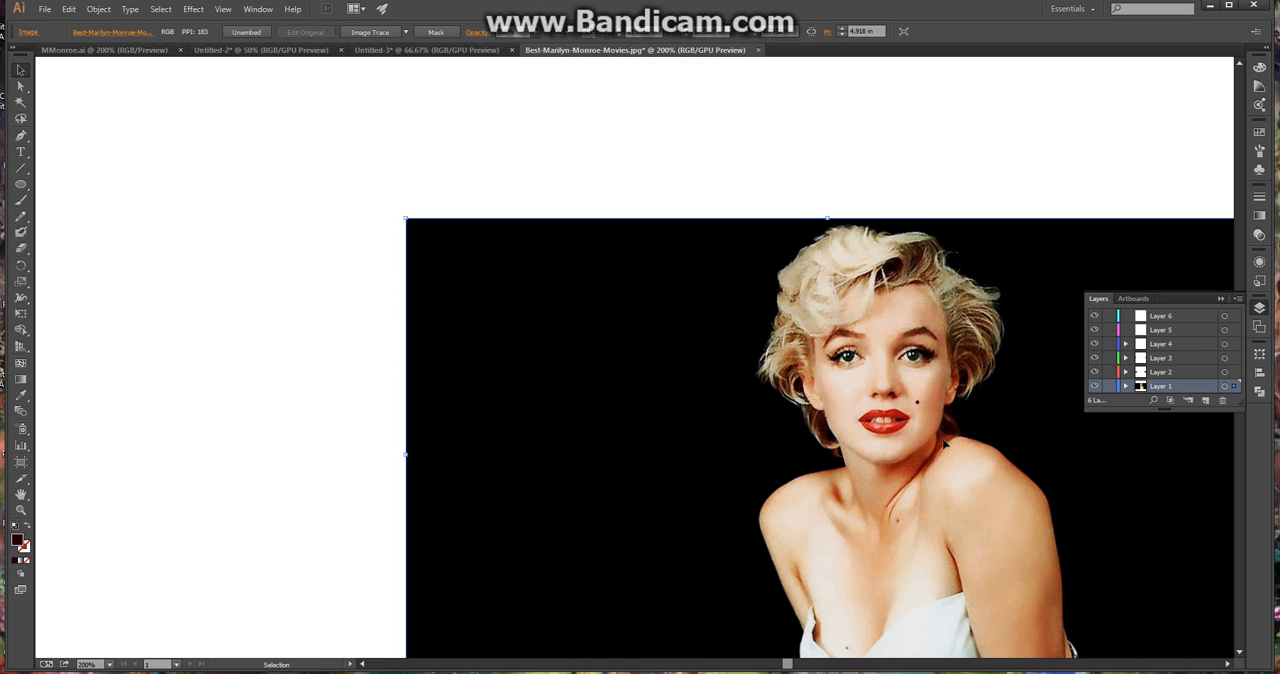
{"action": "scroll", "coordinate": [996, 455], "scroll_direction": "up", "scroll_amount": 1}
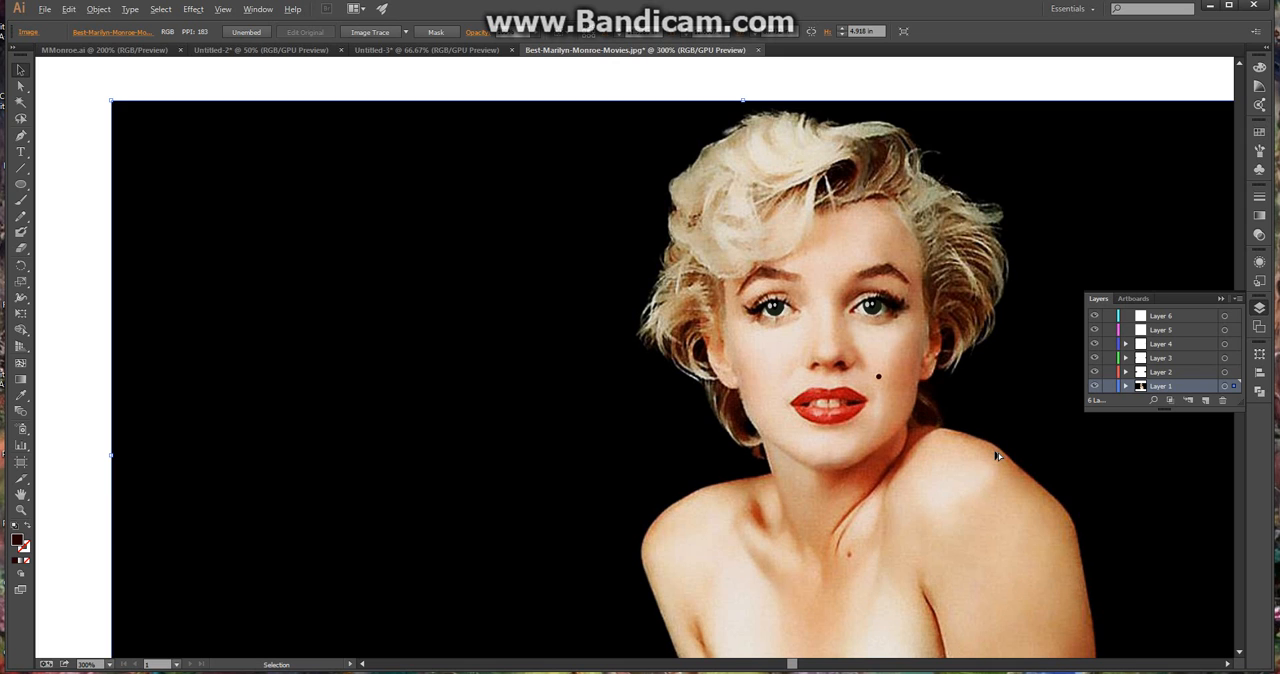
{"action": "scroll", "coordinate": [996, 455], "scroll_direction": "up", "scroll_amount": 1}
{"action": "scroll", "coordinate": [740, 285], "scroll_direction": "up", "scroll_amount": 1}
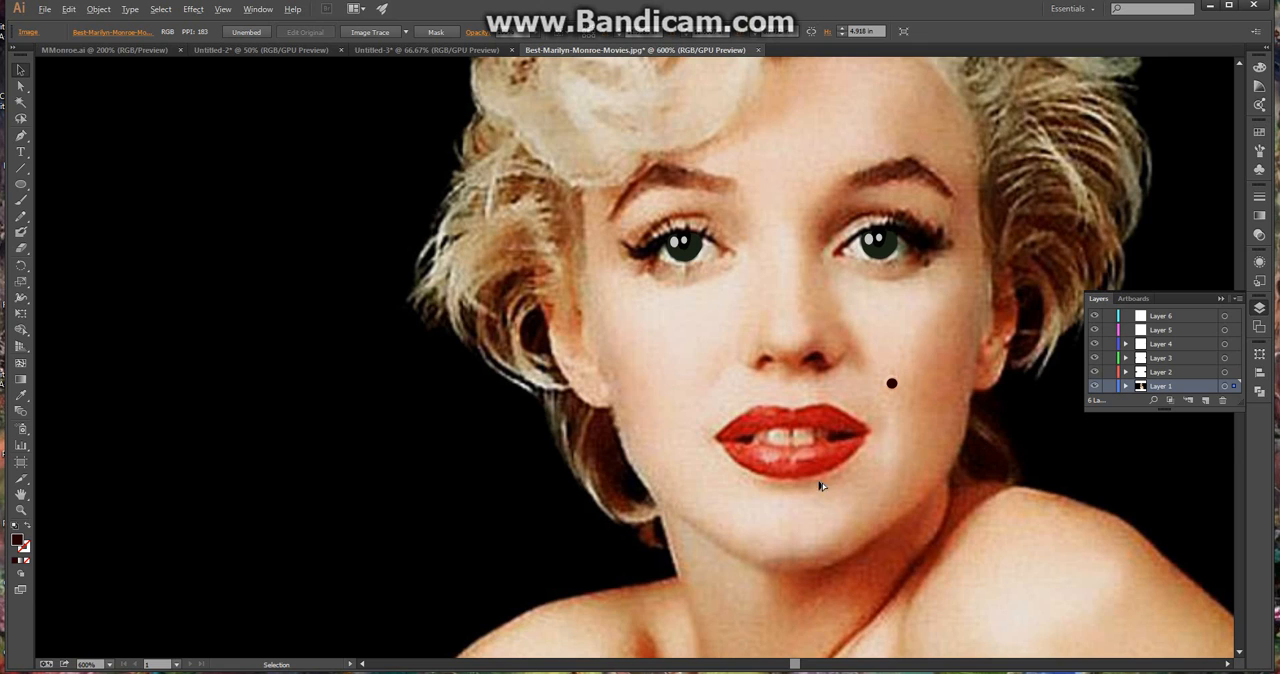
{"action": "scroll", "coordinate": [821, 486], "scroll_direction": "up", "scroll_amount": 1}
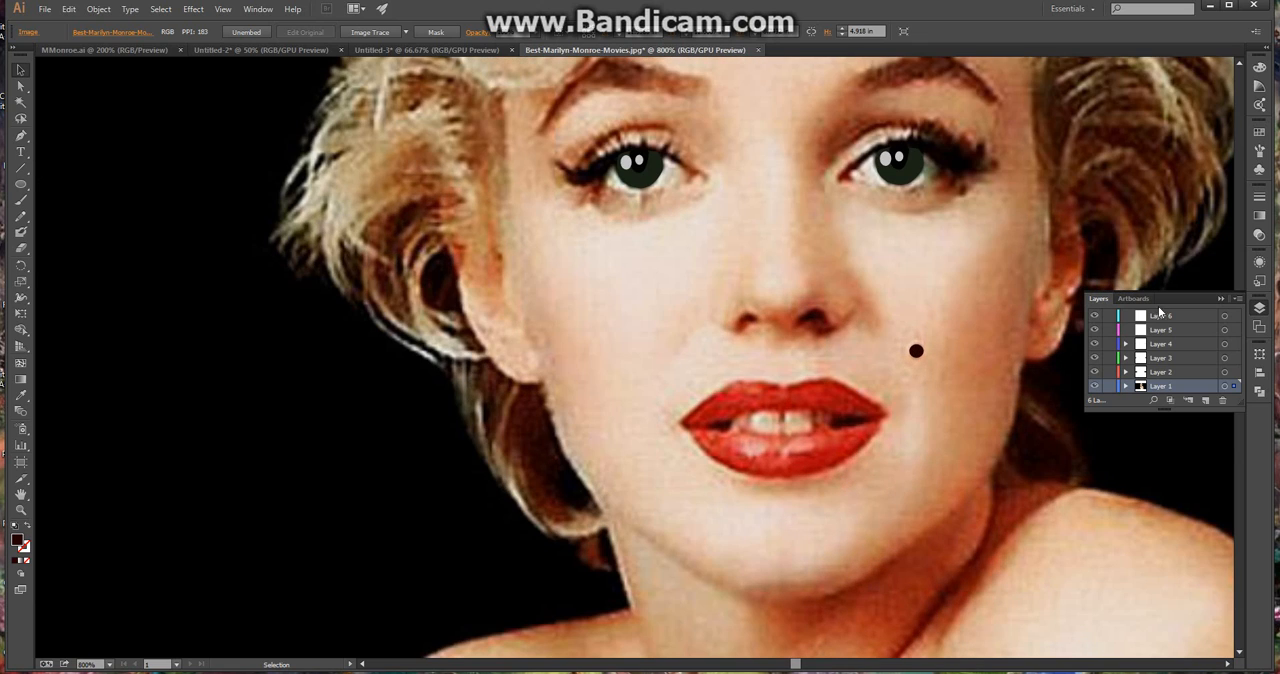
{"action": "left_click", "coordinate": [1204, 316]}
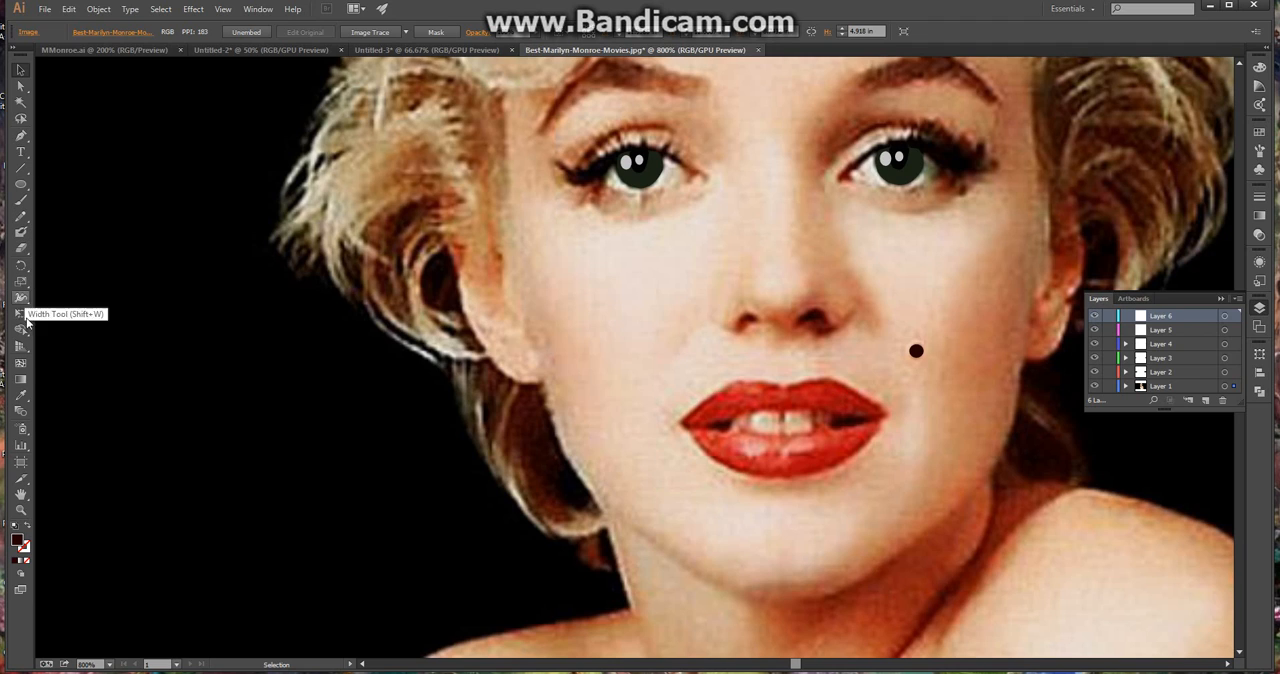
{"action": "left_click", "coordinate": [24, 397]}
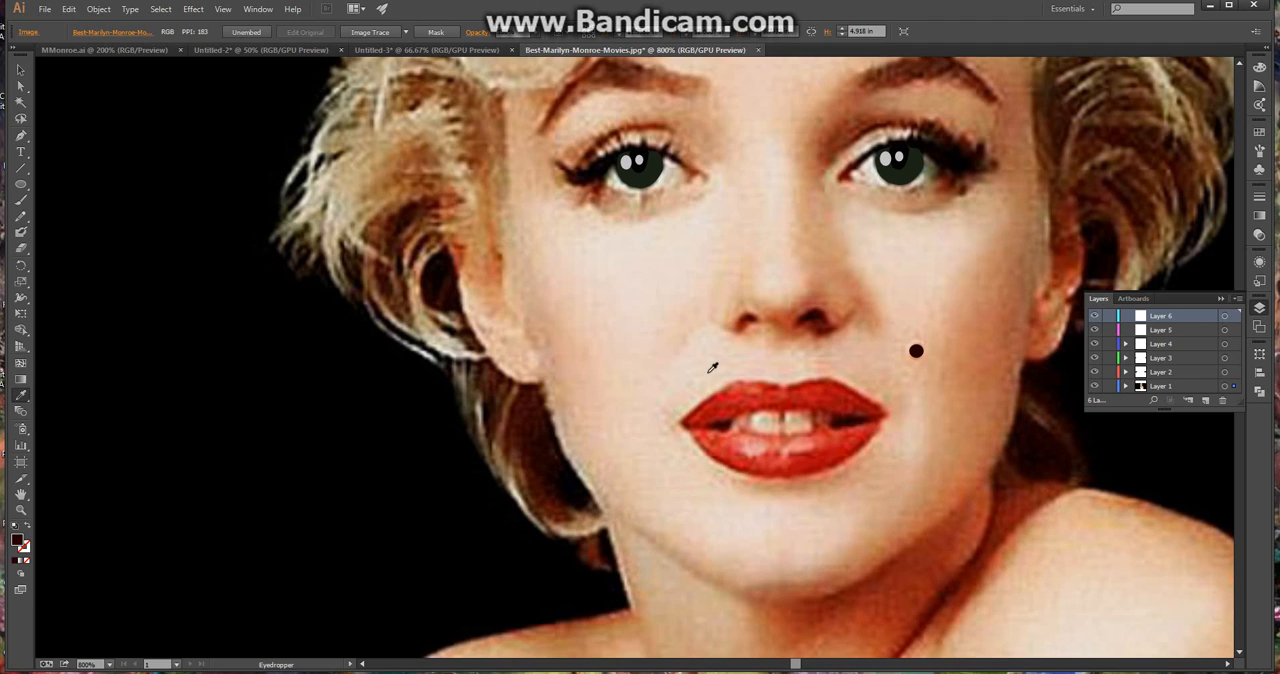
{"action": "left_click", "coordinate": [753, 395]}
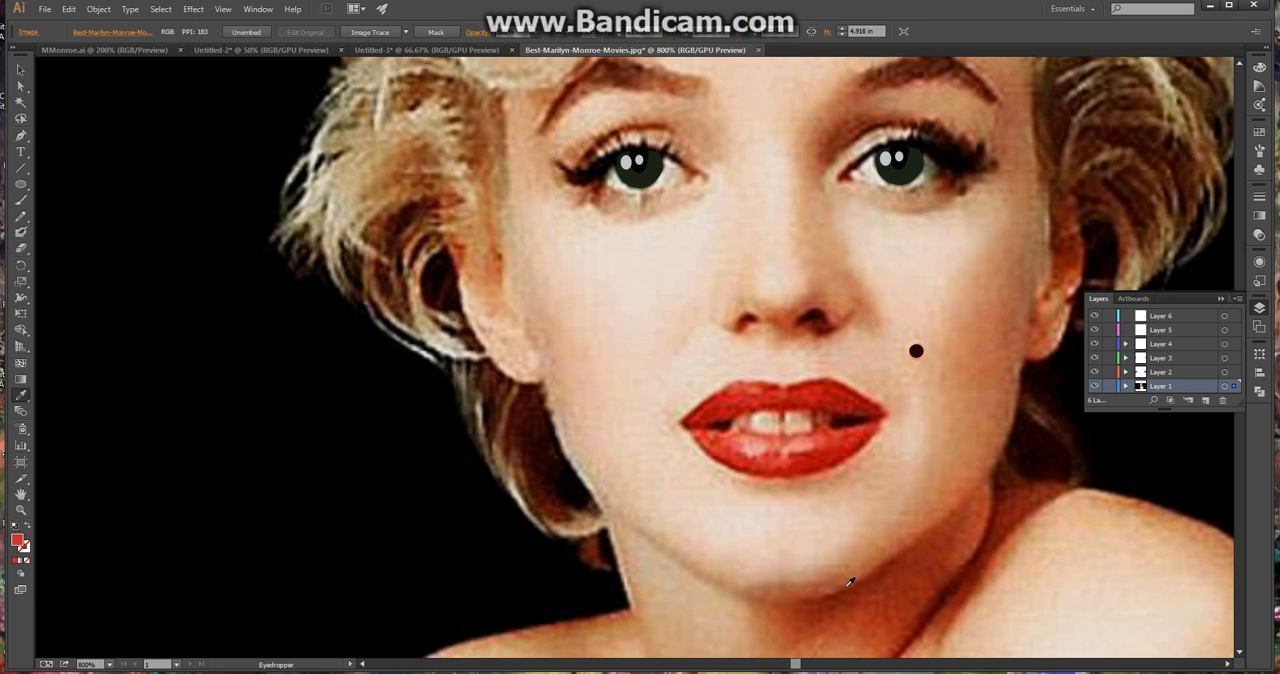
Move the photo from Layer 1 to Layer 6 and start a red Pen outline from the mouth corner to the upper lip's first peak
{"action": "mouse_move", "coordinate": [796, 666]}
{"action": "left_mouse_down"}
{"action": "mouse_move", "coordinate": [808, 667]}
{"action": "mouse_move", "coordinate": [797, 668]}
{"action": "left_mouse_up"}
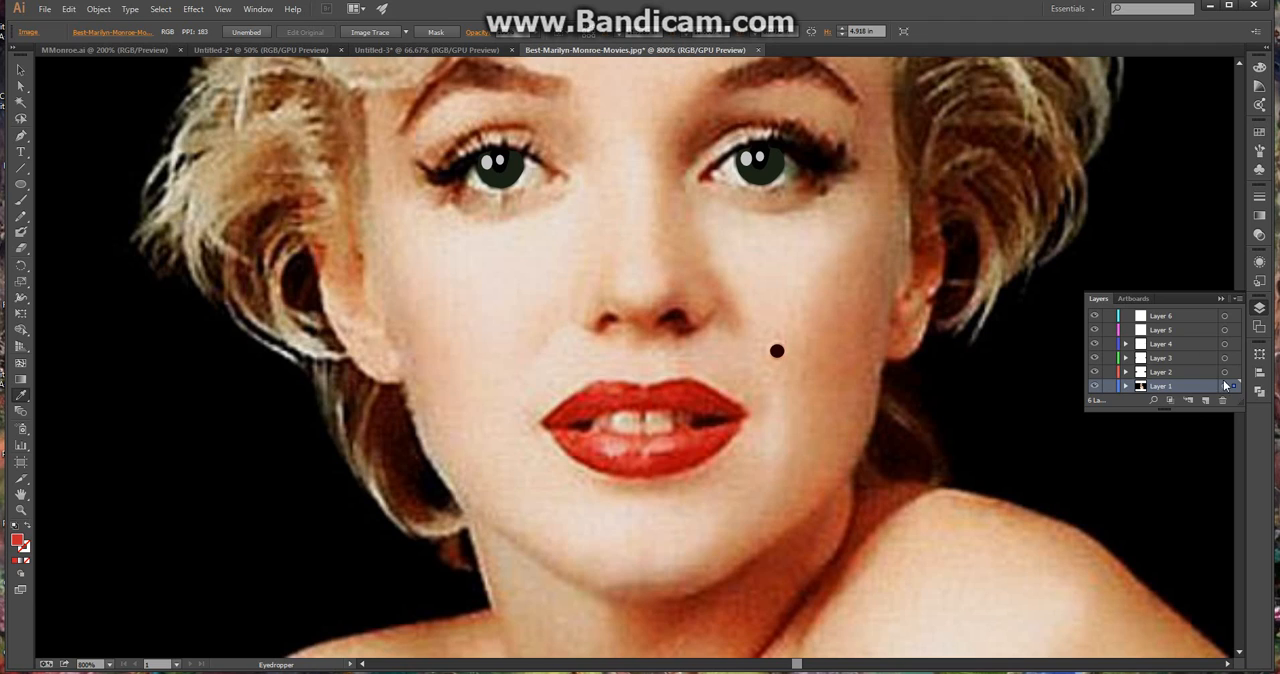
{"action": "left_click", "coordinate": [1234, 317]}
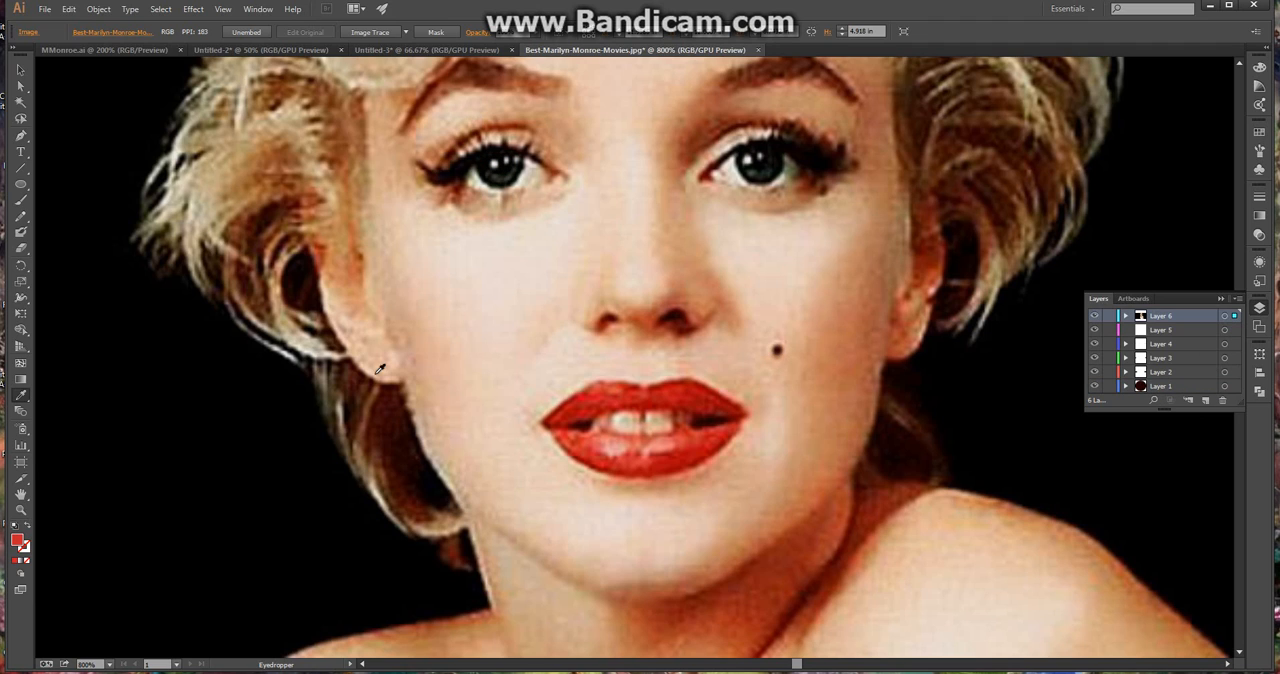
{"action": "left_click", "coordinate": [20, 137]}
{"action": "left_click", "coordinate": [542, 423]}
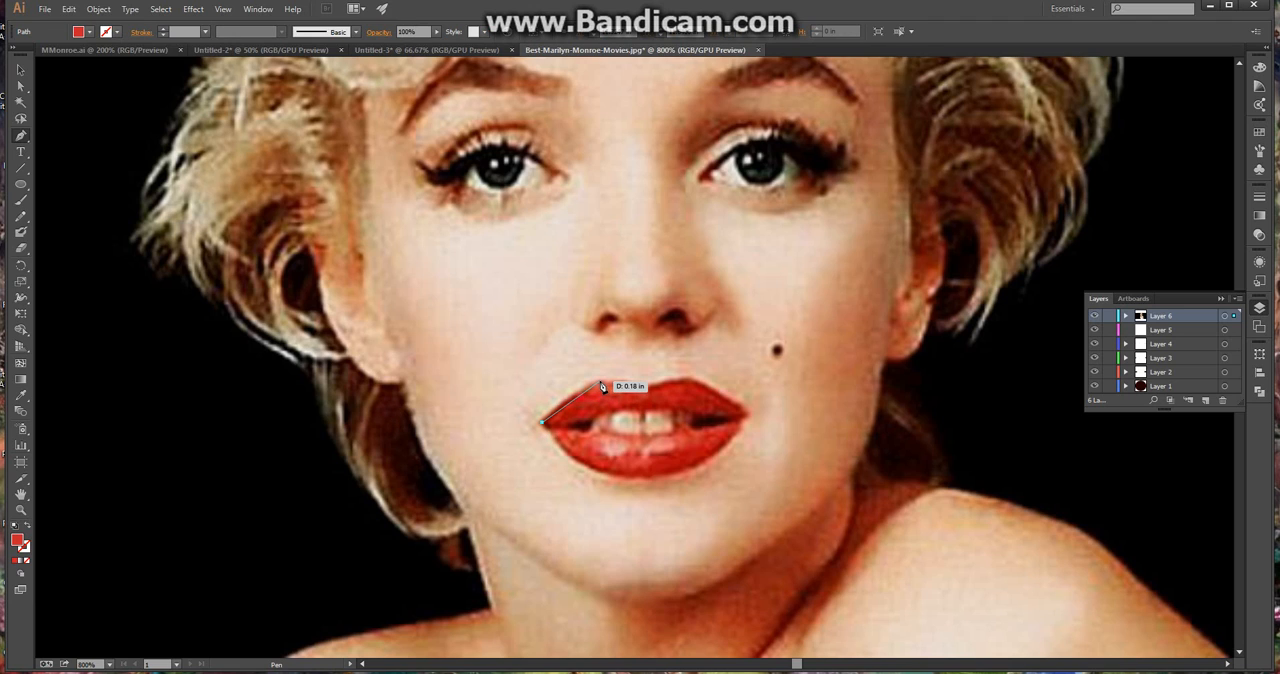
{"action": "left_click_drag", "start_coordinate": [604, 386], "coordinate": [624, 390]}
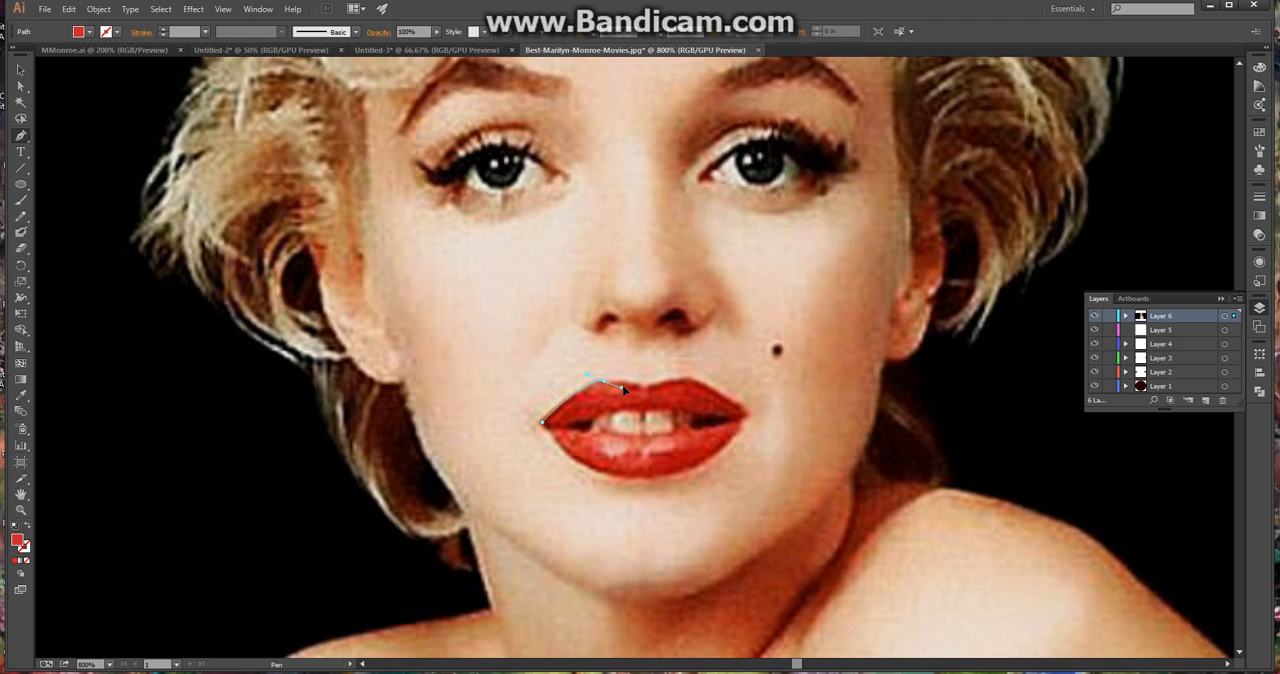